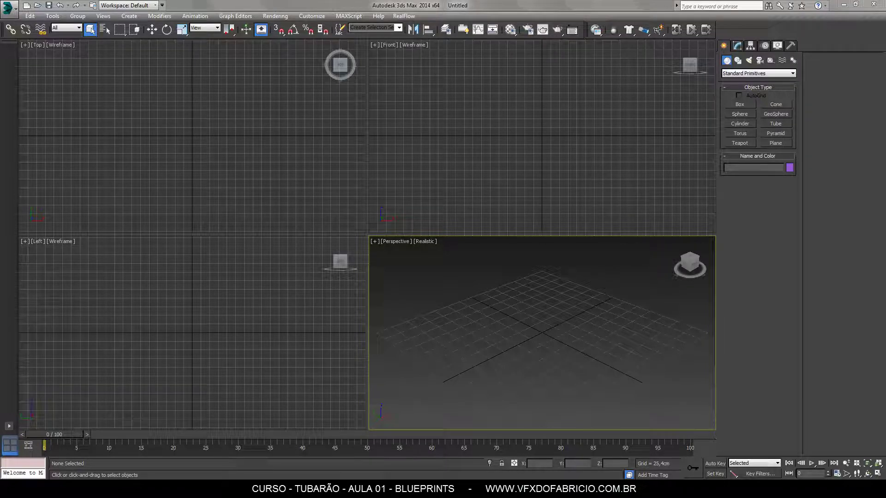
Preview the plain side-view Wikimedia shark illustration, then bring up the front sketch tuba_frente.jpg.
{"action": "scroll", "coordinate": [554, 233], "scroll_direction": "down", "scroll_amount": 2}
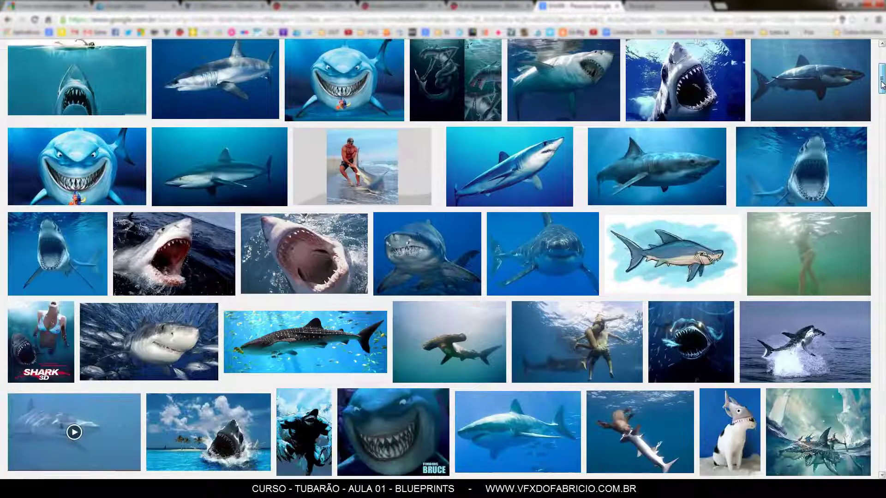
{"action": "left_click_drag", "start_coordinate": [883, 84], "coordinate": [883, 110]}
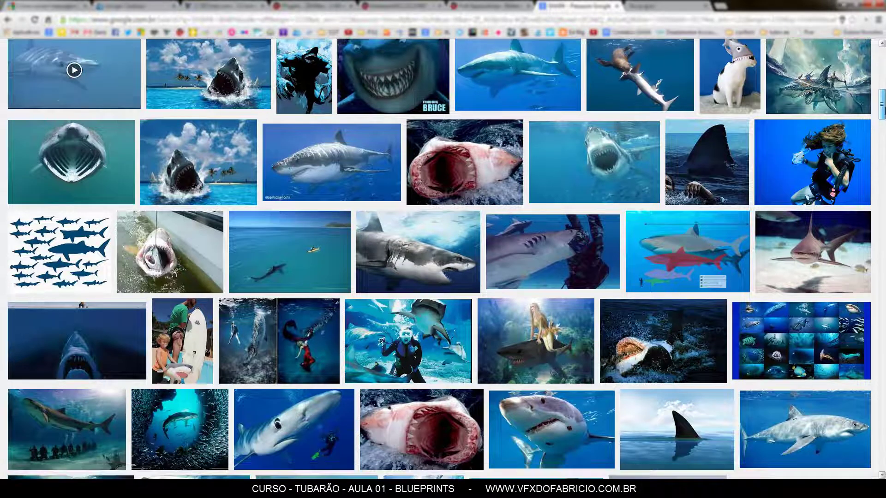
{"action": "left_click_drag", "start_coordinate": [884, 110], "coordinate": [883, 113]}
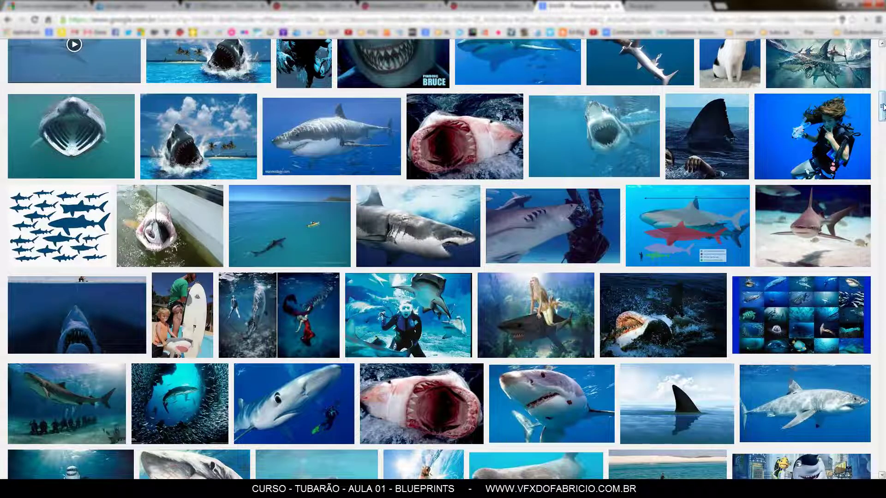
{"action": "mouse_move", "coordinate": [882, 111]}
{"action": "left_mouse_down"}
{"action": "mouse_move", "coordinate": [882, 141]}
{"action": "mouse_move", "coordinate": [883, 79]}
{"action": "left_mouse_up"}
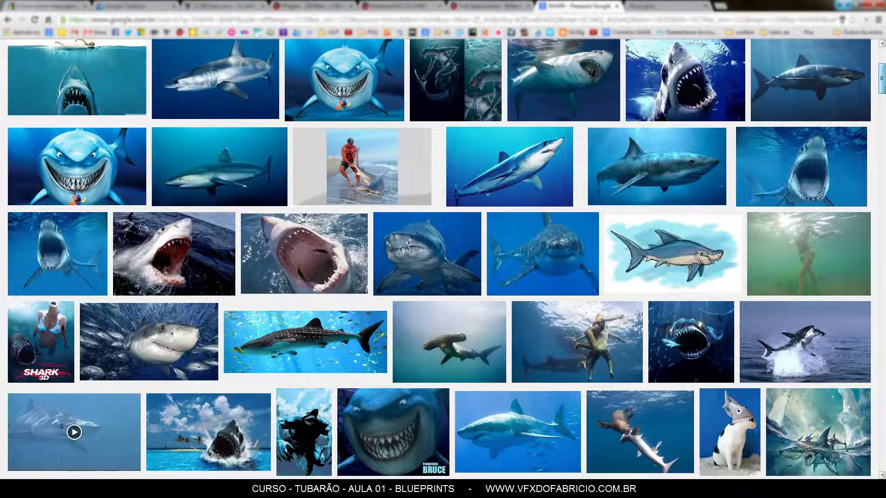
{"action": "left_click_drag", "start_coordinate": [882, 92], "coordinate": [882, 81]}
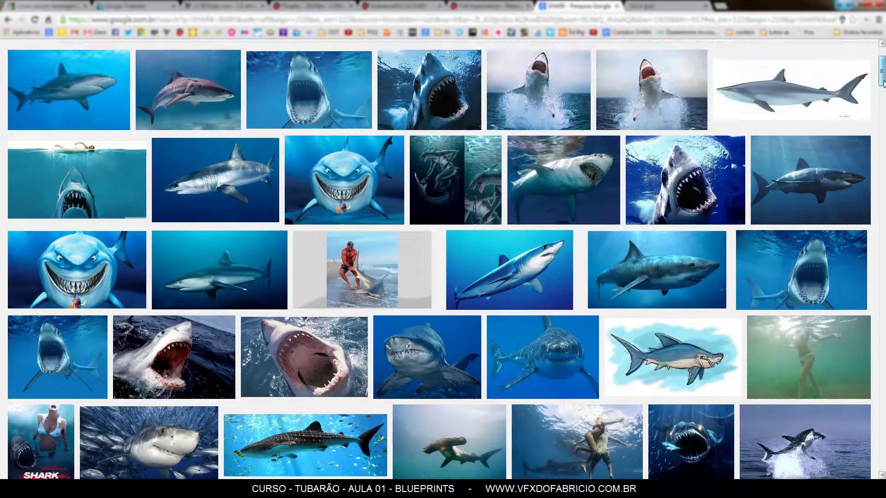
{"action": "left_click", "coordinate": [788, 94]}
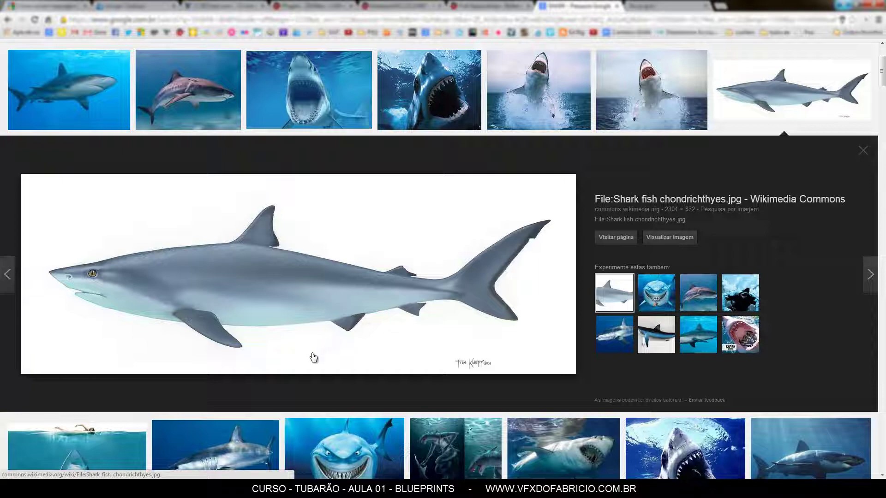
{"action": "left_click", "coordinate": [733, 475]}
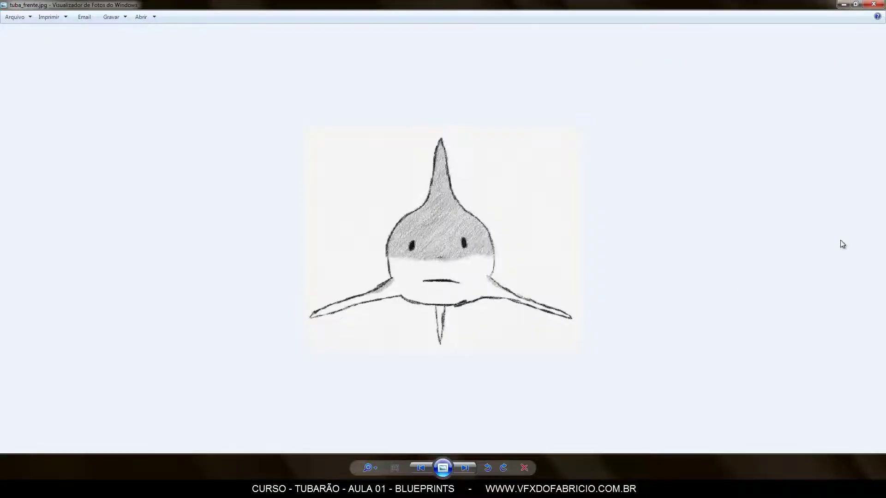
Flip back and forth between tuba_frente.jpg and tuba_lado.jpg, ending on tuba_lado.jpg.
{"action": "key", "text": "Right"}
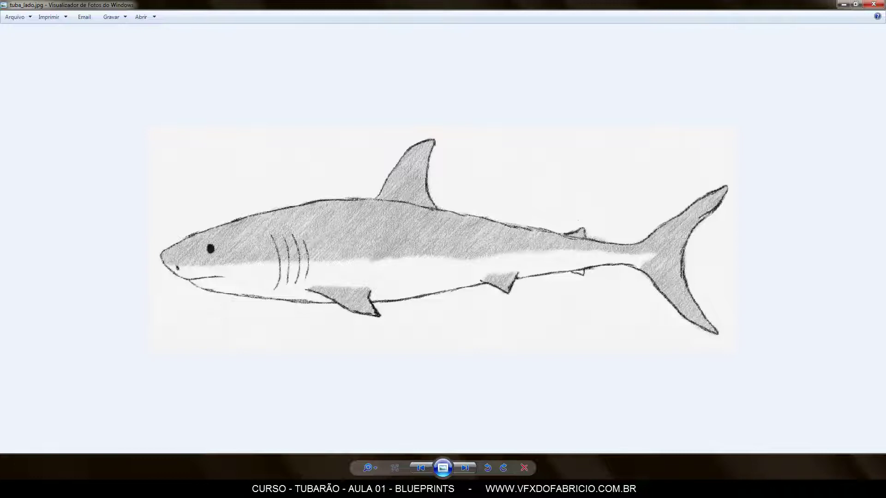
{"action": "key", "text": "Left"}
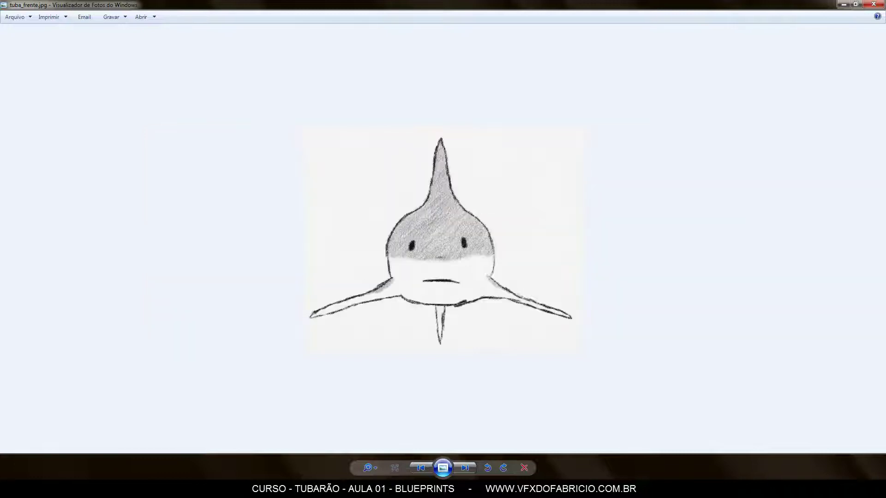
{"action": "key", "text": "Right"}
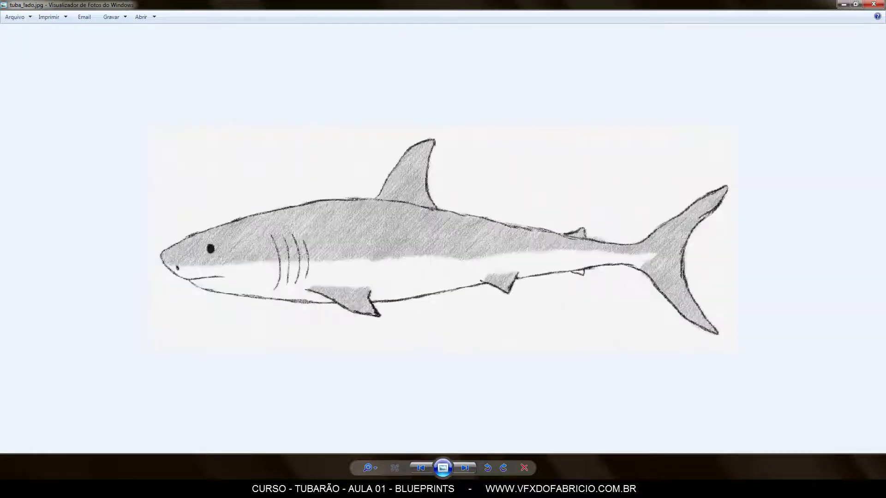
{"action": "key", "text": "Left"}
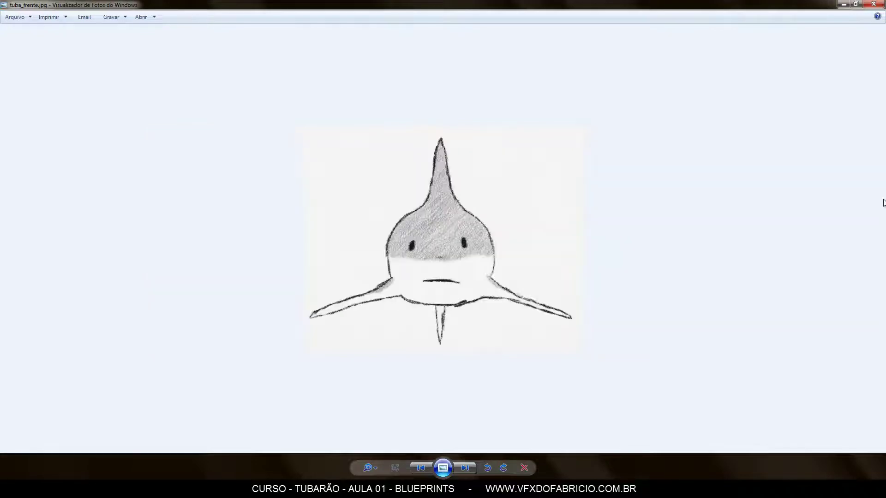
{"action": "key", "text": "Right"}
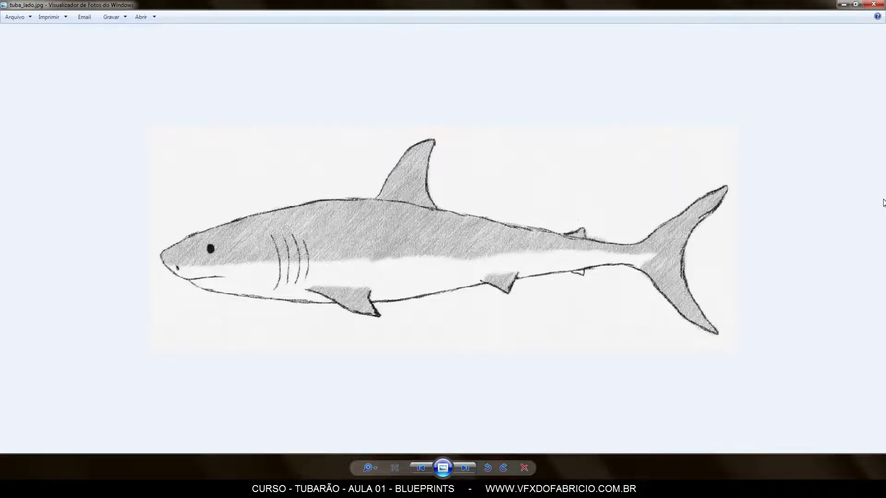
{"action": "key", "text": "Left"}
{"action": "key", "text": "Right"}
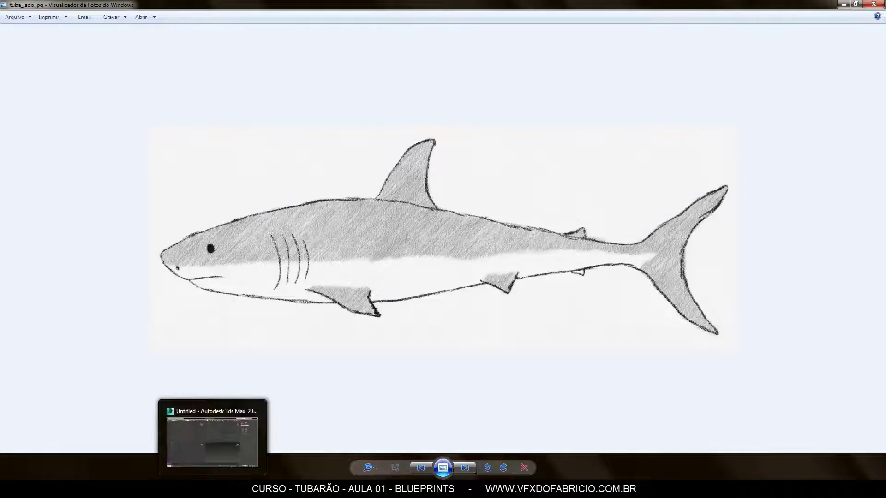
Draw Box001 in Perspective, about 153 cm wide and 45 cm tall.
{"action": "left_click", "coordinate": [212, 440]}
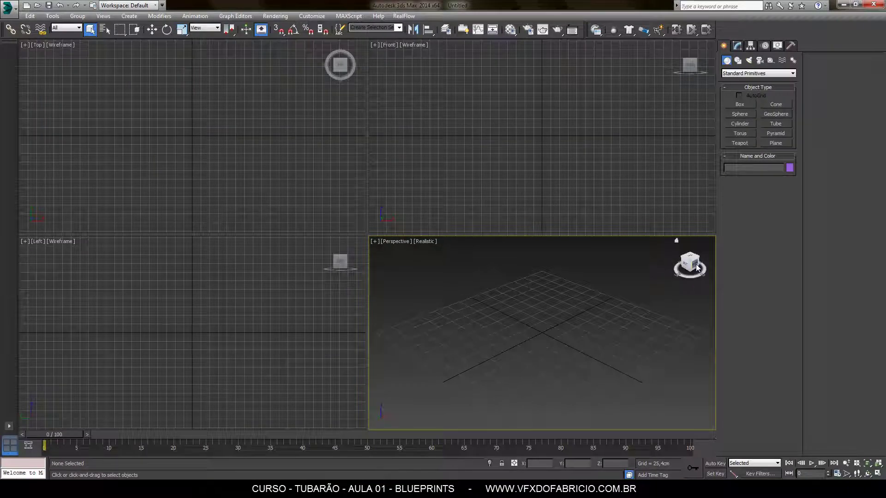
{"action": "mouse_move", "coordinate": [688, 265]}
{"action": "left_mouse_down"}
{"action": "mouse_move", "coordinate": [668, 261]}
{"action": "mouse_move", "coordinate": [698, 267]}
{"action": "left_mouse_up"}
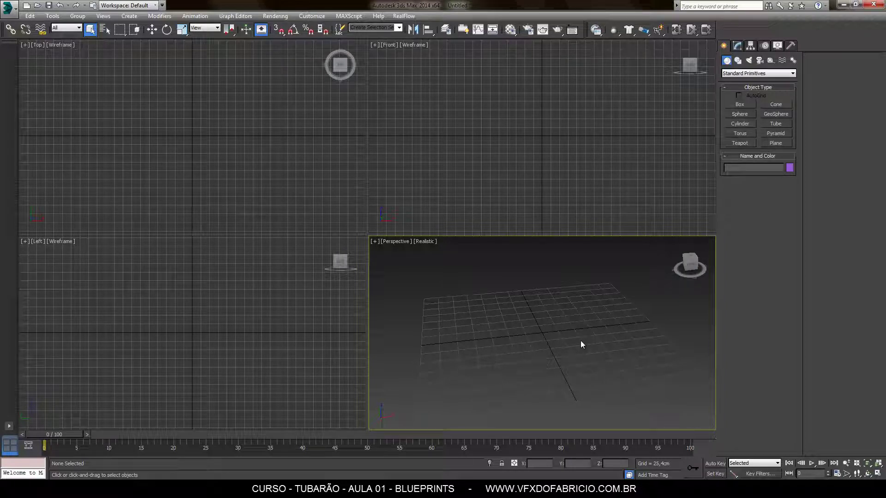
{"action": "left_click", "coordinate": [742, 104]}
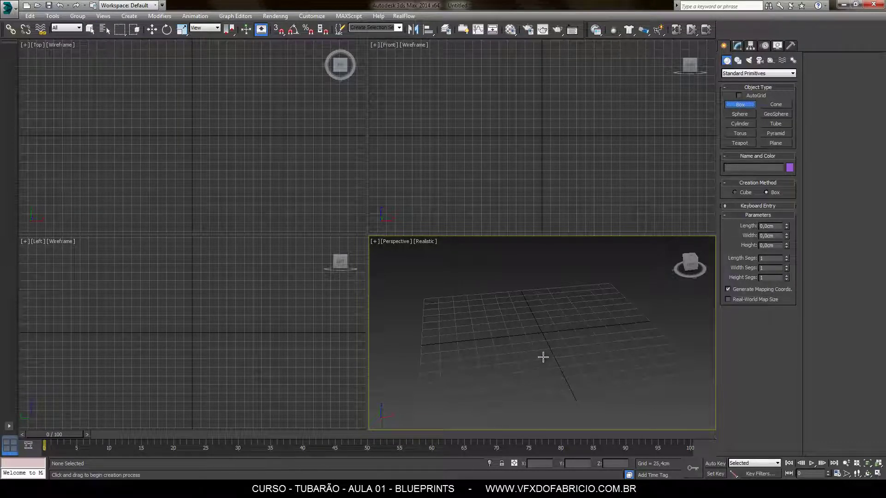
{"action": "left_click_drag", "start_coordinate": [498, 345], "coordinate": [584, 320]}
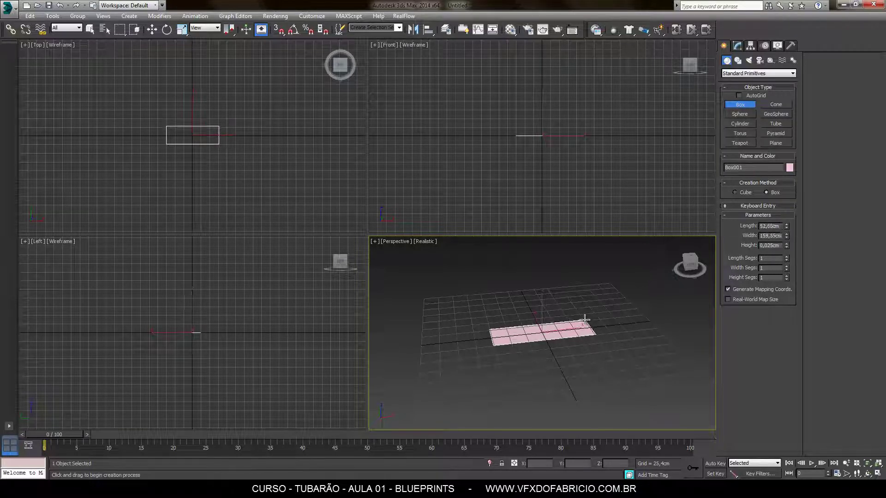
{"action": "left_click", "coordinate": [582, 289]}
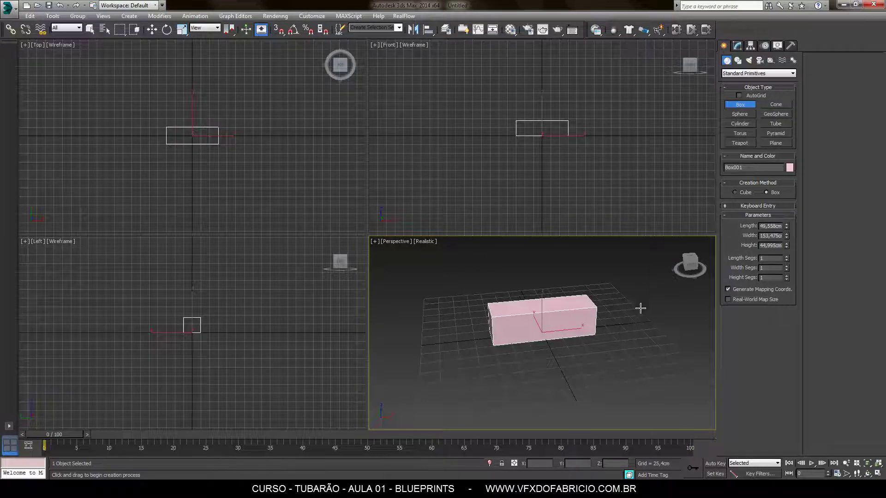
{"action": "left_click_drag", "start_coordinate": [696, 262], "coordinate": [377, 256]}
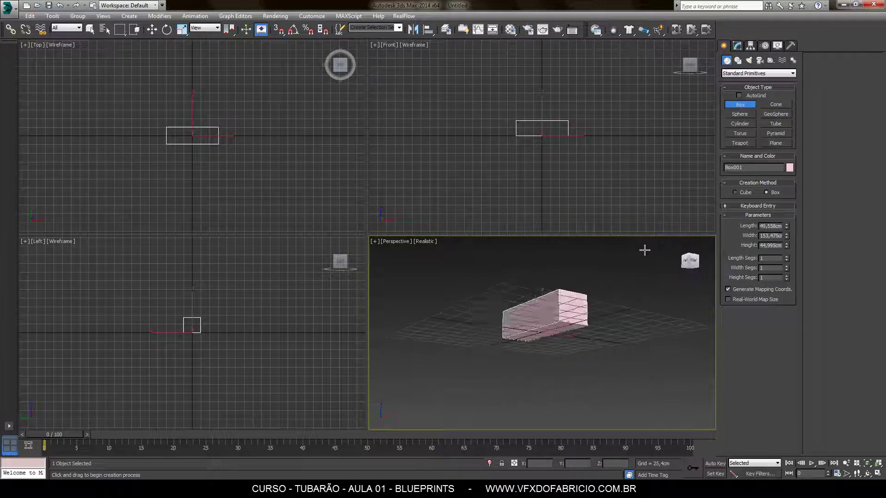
{"action": "middle_click_drag", "start_coordinate": [377, 256], "coordinate": [528, 370], "text": "alt"}
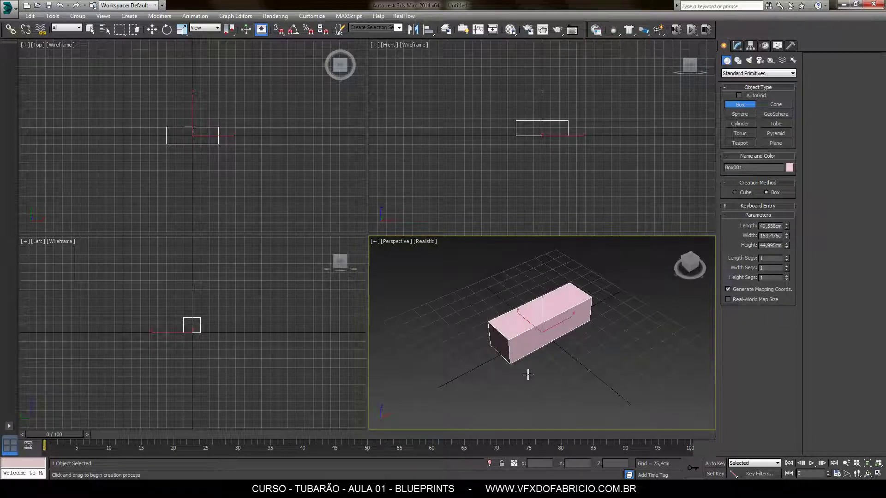
{"action": "scroll", "coordinate": [540, 375], "scroll_direction": "up", "scroll_amount": 1}
{"action": "scroll", "coordinate": [543, 355], "scroll_direction": "up", "scroll_amount": 3}
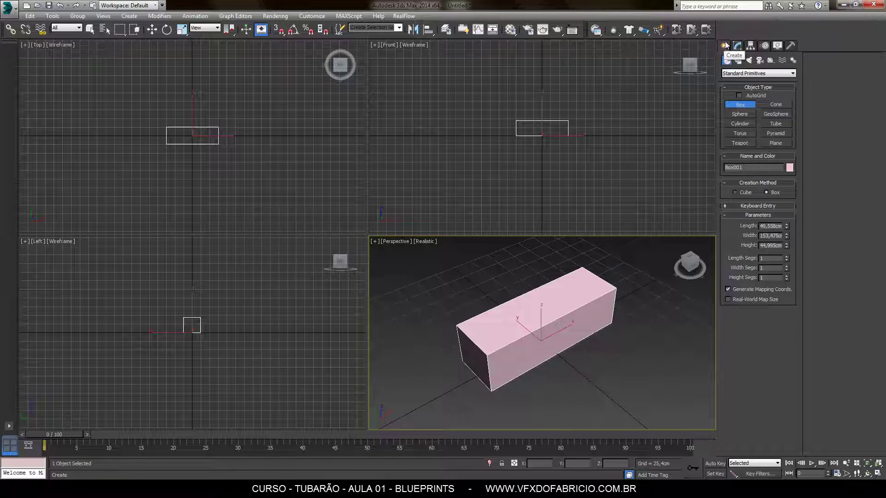
Reduce Box001's width to 150,406 cm, leaving it 46,558 × 150,406 × 44,995 cm.
{"action": "left_click", "coordinate": [130, 16]}
{"action": "mouse_move", "coordinate": [156, 27]}
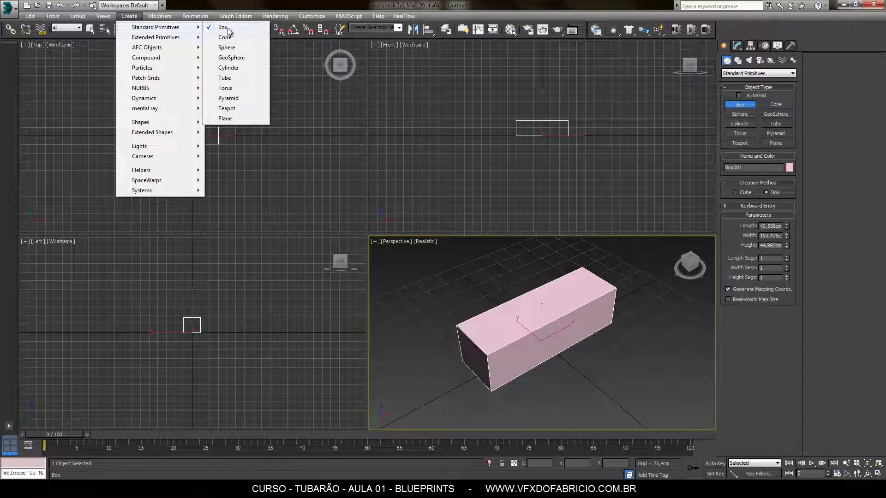
{"action": "left_click", "coordinate": [495, 4]}
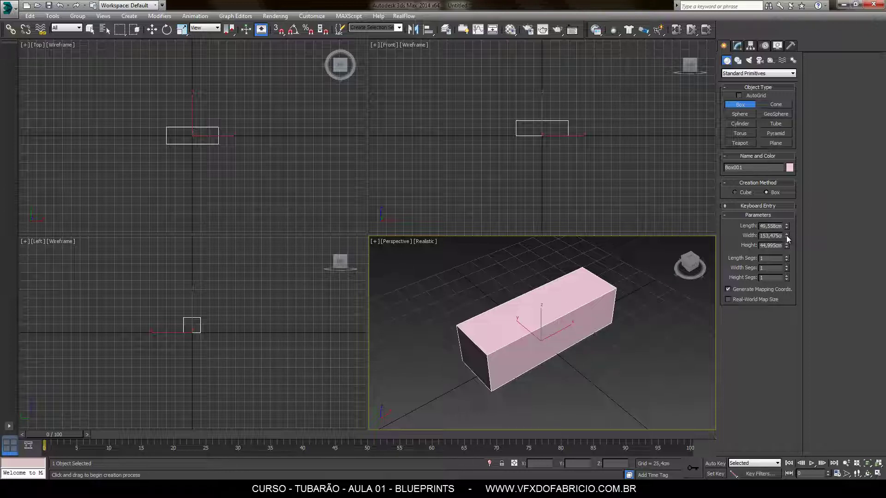
{"action": "left_click_drag", "start_coordinate": [787, 236], "coordinate": [791, 234]}
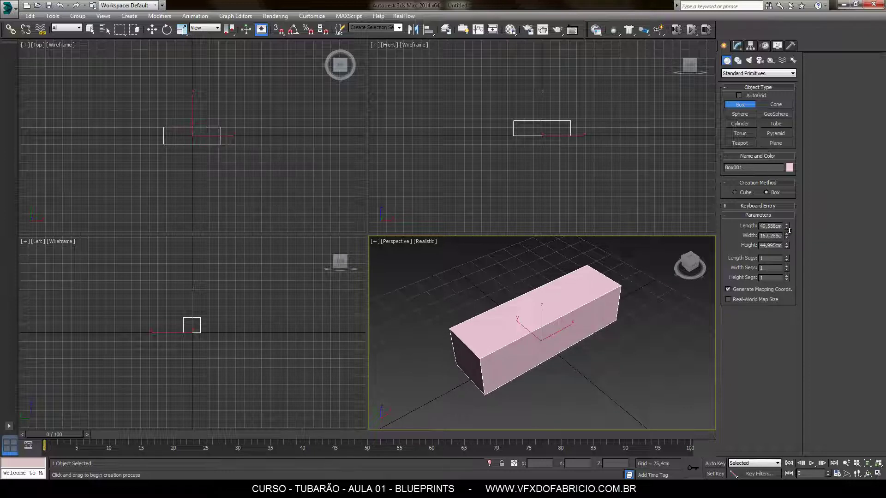
{"action": "left_click_drag", "start_coordinate": [791, 234], "coordinate": [784, 245]}
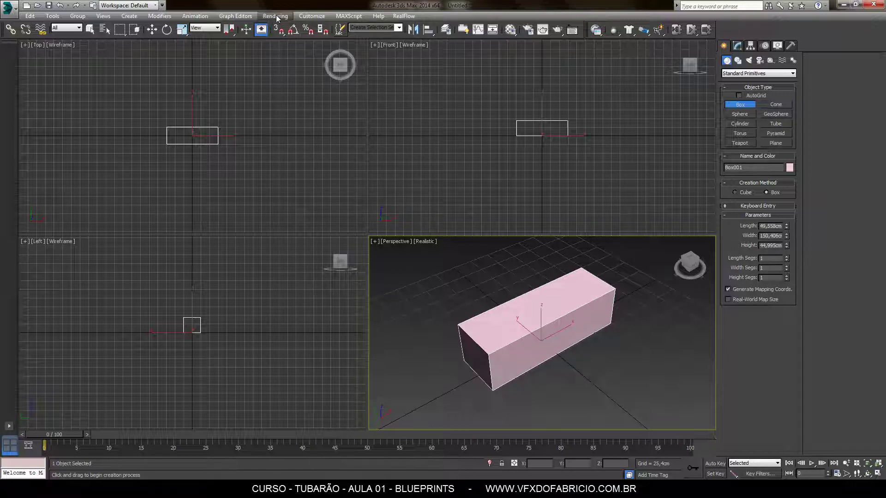
Set the display unit in Units Setup to metric Centimeters.
{"action": "left_click", "coordinate": [303, 17]}
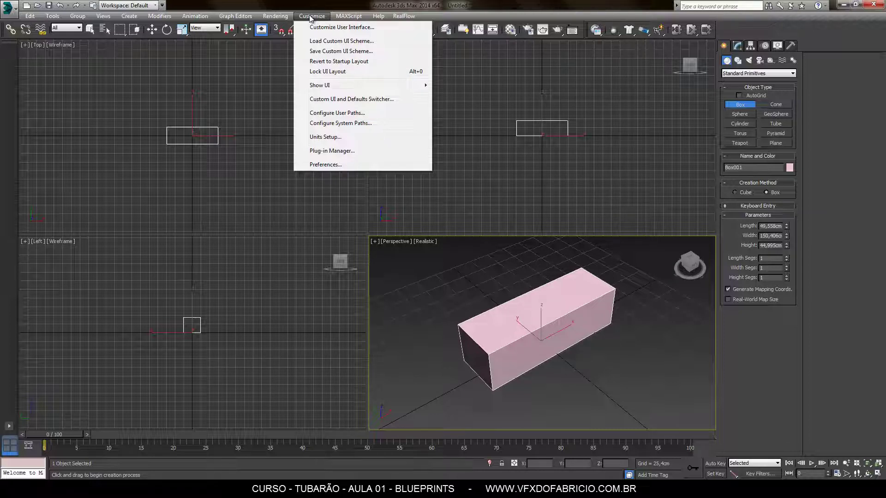
{"action": "left_click", "coordinate": [348, 141]}
{"action": "left_click_drag", "start_coordinate": [387, 146], "coordinate": [347, 134]}
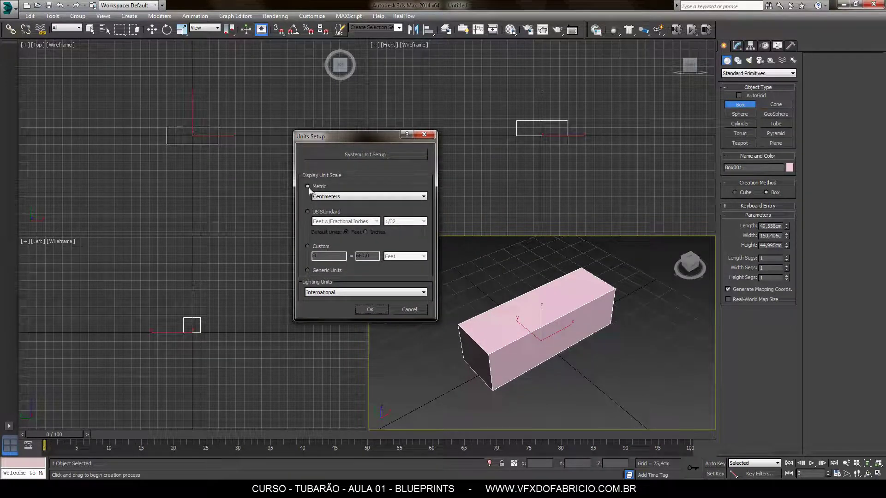
{"action": "left_click", "coordinate": [359, 195]}
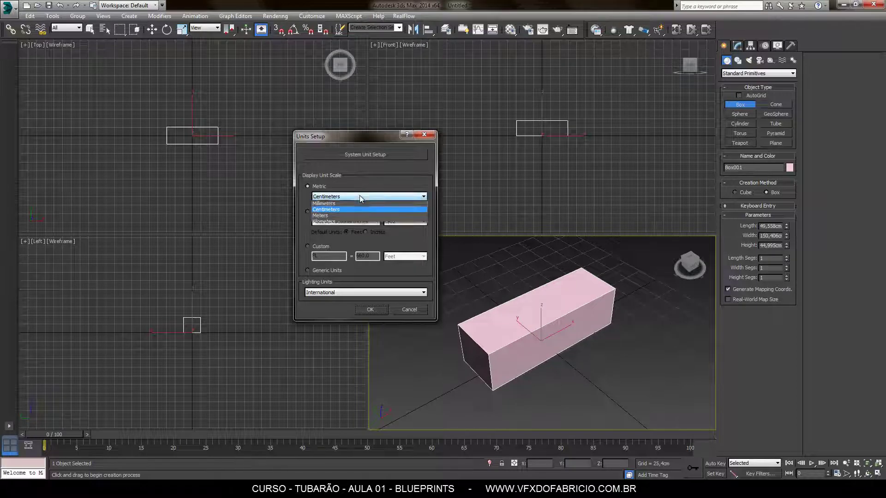
{"action": "left_click", "coordinate": [379, 171]}
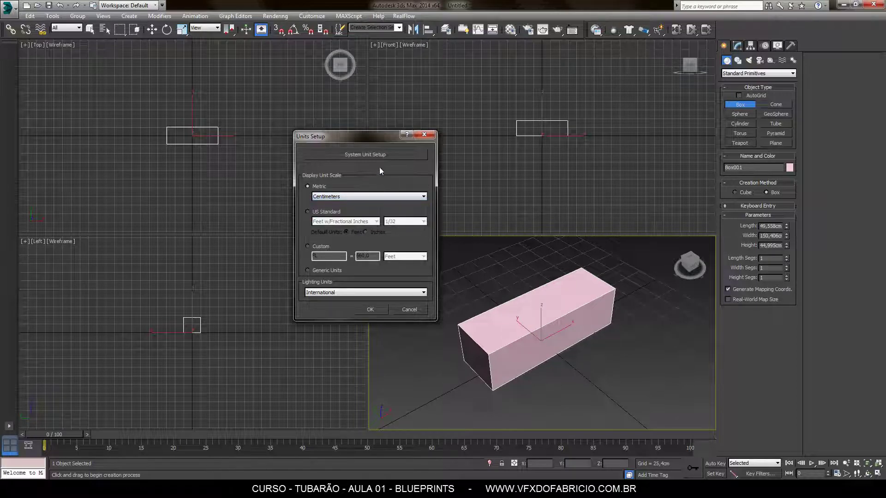
Set the system unit scale to 1 Unit = 1,0 Centimeters and verify it.
{"action": "left_click", "coordinate": [368, 154]}
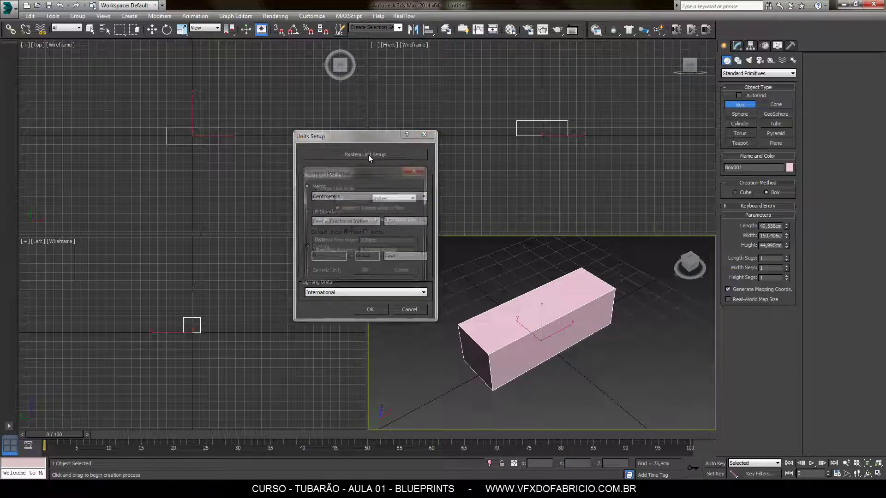
{"action": "left_click_drag", "start_coordinate": [371, 171], "coordinate": [534, 137]}
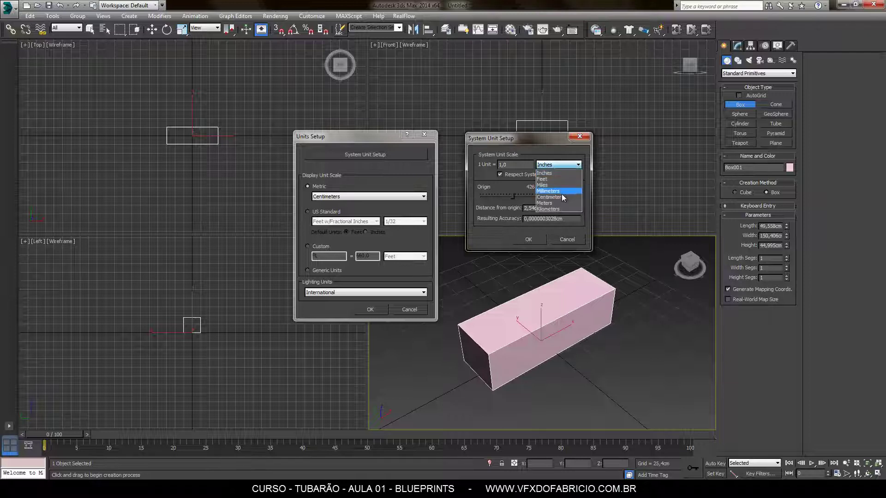
{"action": "left_click", "coordinate": [561, 194]}
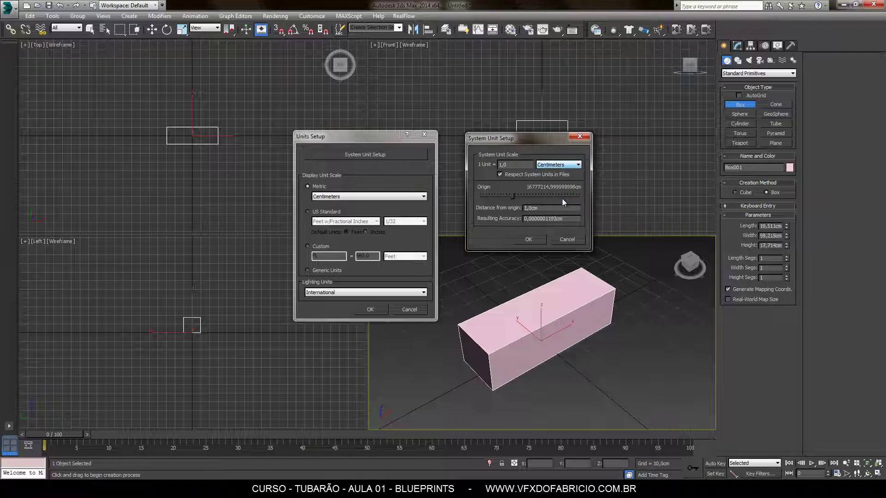
{"action": "left_click", "coordinate": [522, 239]}
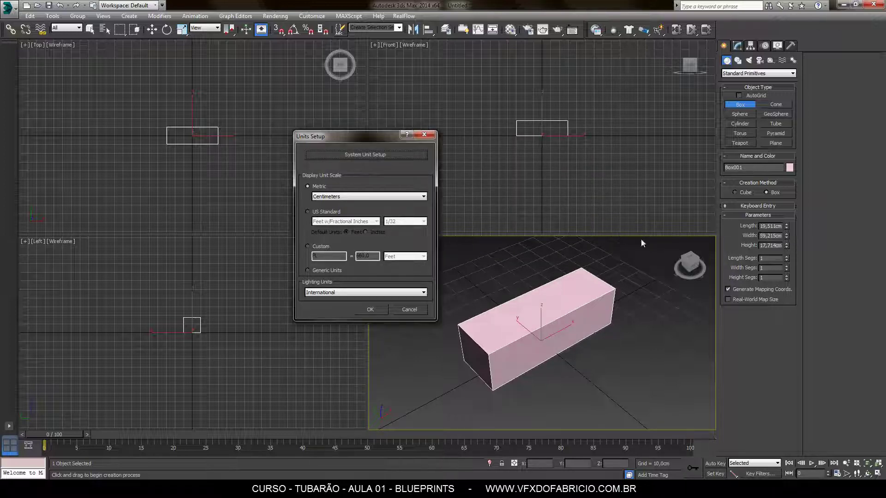
{"action": "left_click", "coordinate": [374, 149]}
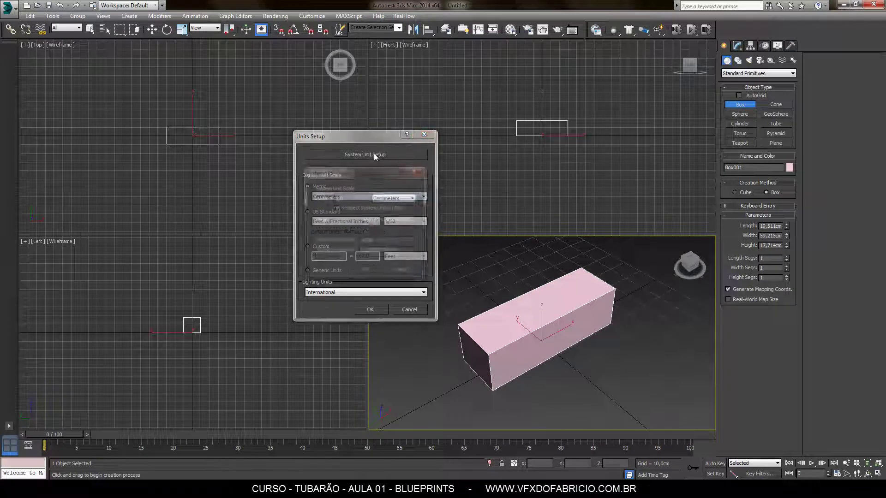
{"action": "left_click", "coordinate": [390, 199]}
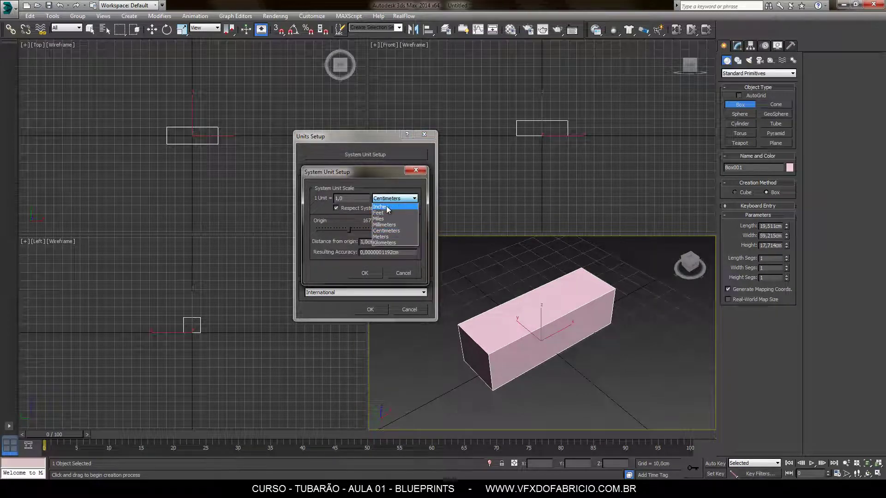
{"action": "left_click", "coordinate": [395, 231]}
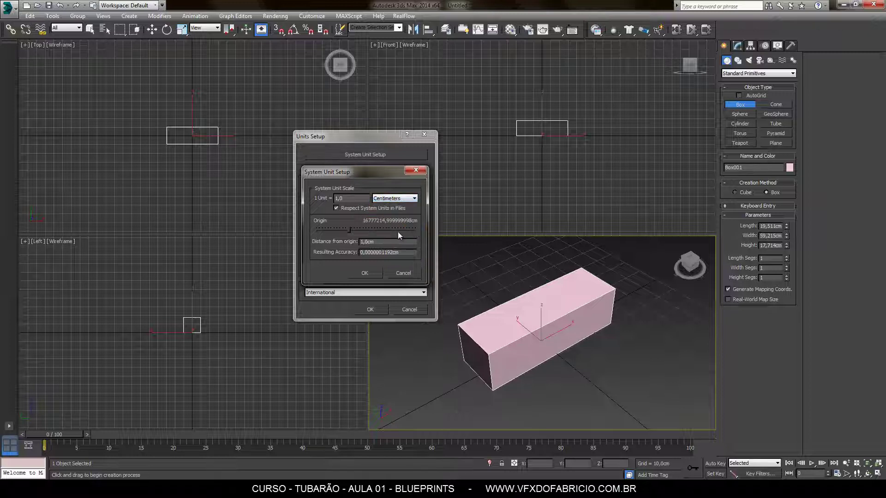
{"action": "left_click", "coordinate": [365, 273]}
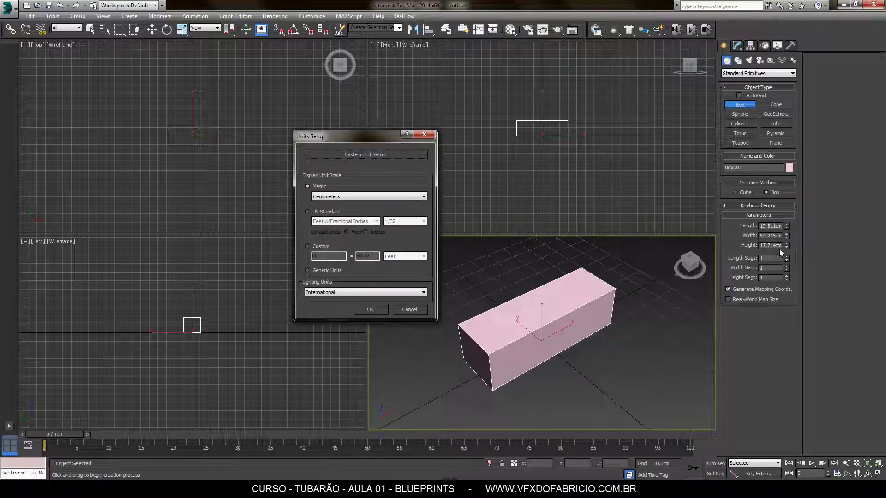
Close Units Setup and set Box001's width to 40 cm, then 50 cm.
{"action": "left_click", "coordinate": [370, 309]}
{"action": "middle_click_drag", "start_coordinate": [567, 351], "coordinate": [574, 372]}
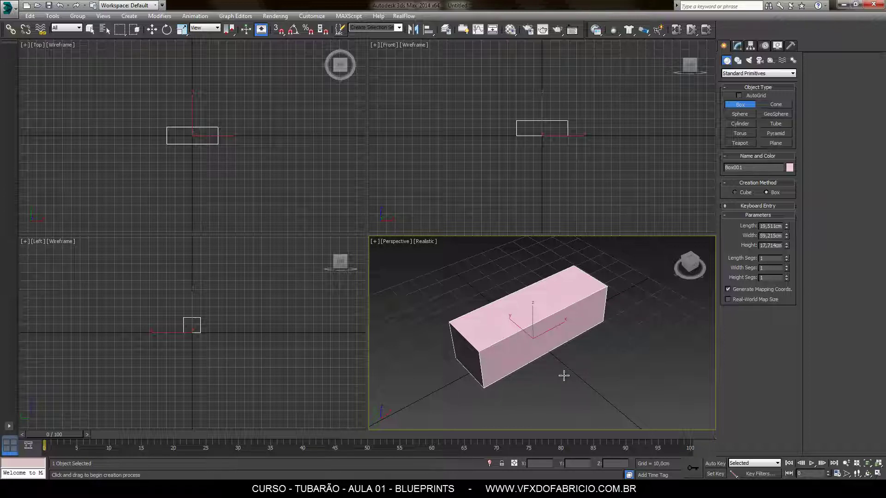
{"action": "left_click", "coordinate": [770, 235]}
{"action": "type", "text": "40"}
{"action": "key", "text": "Return"}
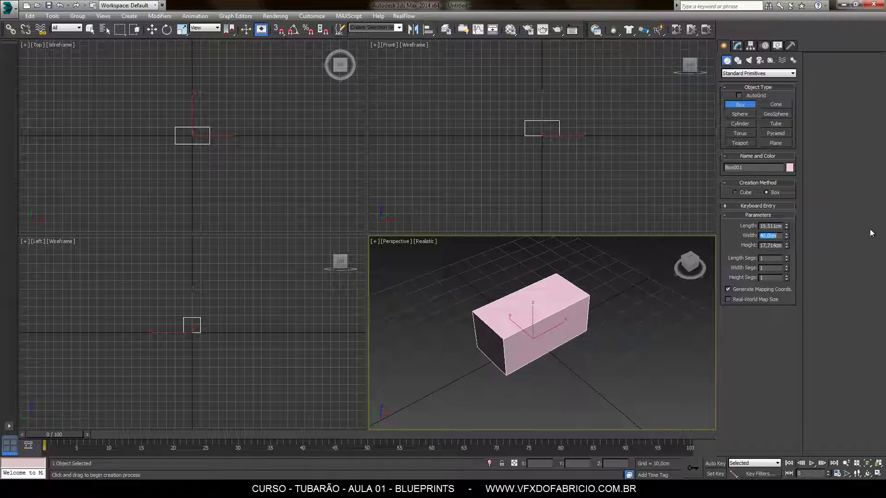
{"action": "left_click_drag", "start_coordinate": [695, 263], "coordinate": [690, 265]}
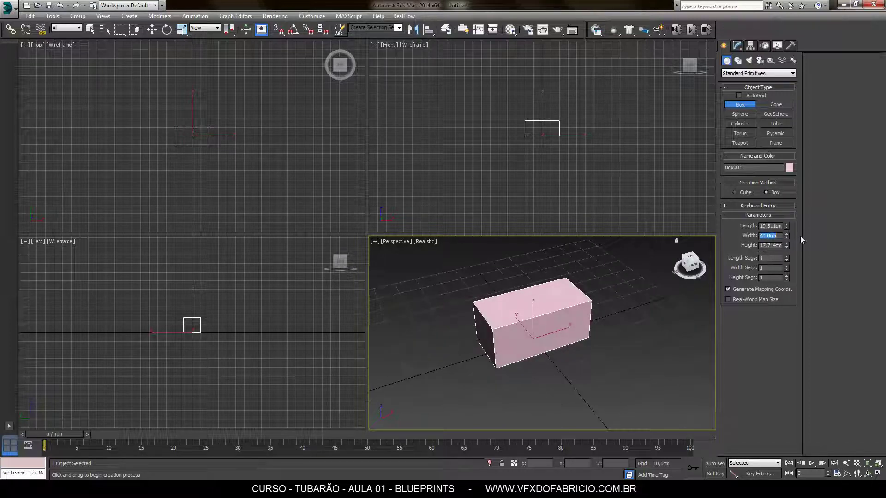
{"action": "type", "text": "50"}
{"action": "key", "text": "Return"}
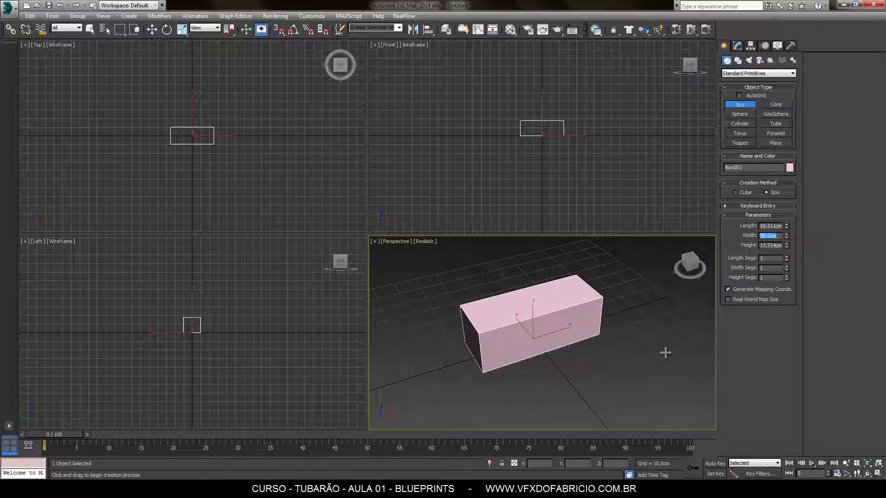
{"action": "middle_click_drag", "start_coordinate": [637, 352], "coordinate": [629, 356], "text": "alt"}
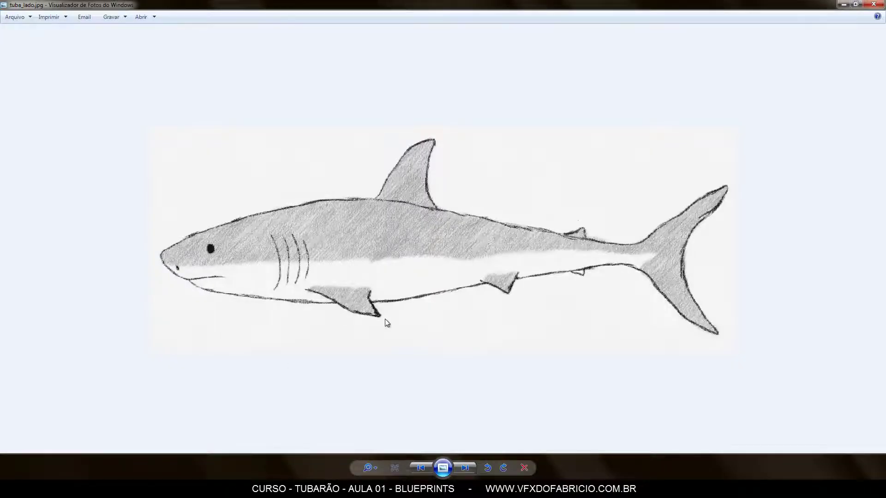
Close the photo viewer and read the sizes: tuba_frente.jpg 605 × 491, tuba_lado.jpg 1272 × 491.
{"action": "key", "text": "Right"}
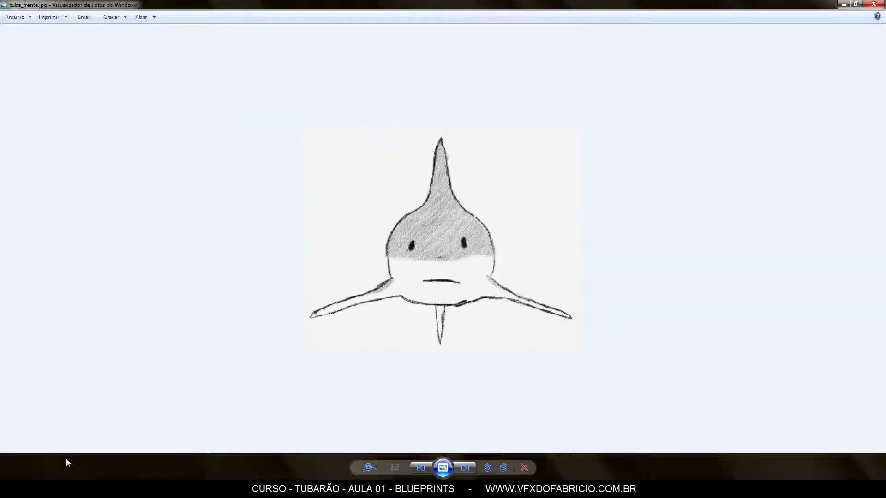
{"action": "key", "text": "Escape"}
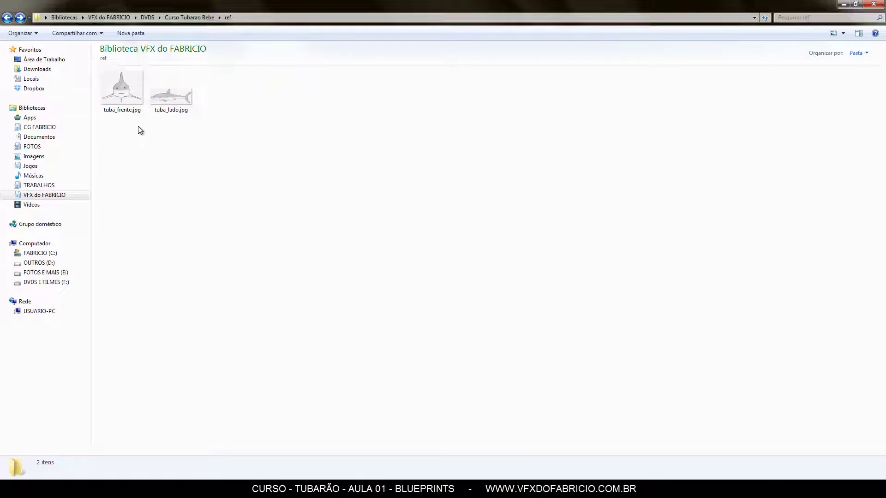
{"action": "left_click", "coordinate": [124, 92]}
{"action": "left_click", "coordinate": [173, 94]}
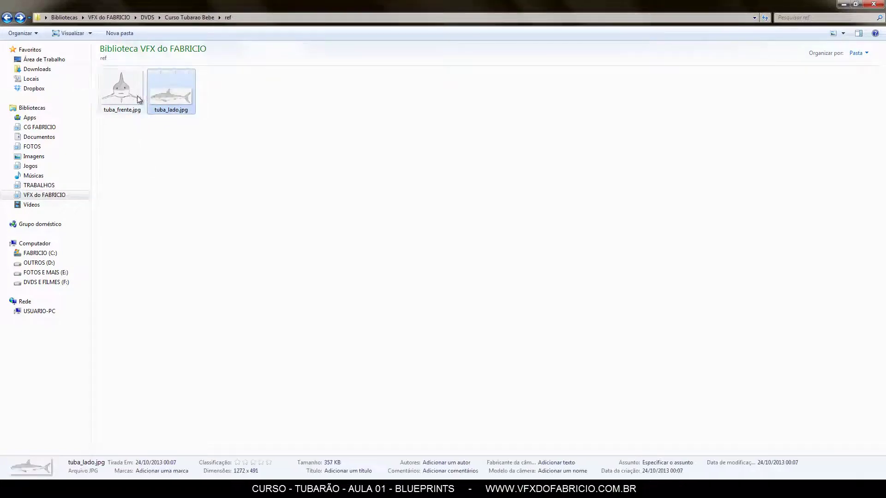
{"action": "left_click", "coordinate": [123, 84]}
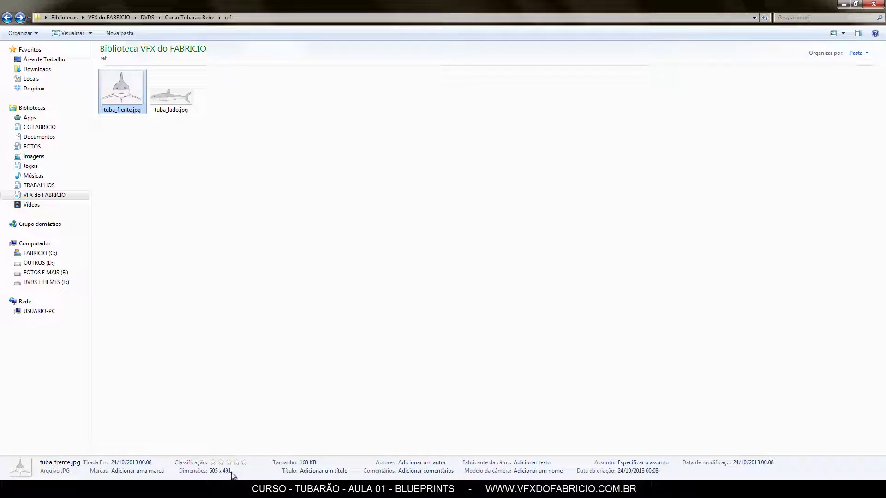
{"action": "left_click", "coordinate": [176, 98]}
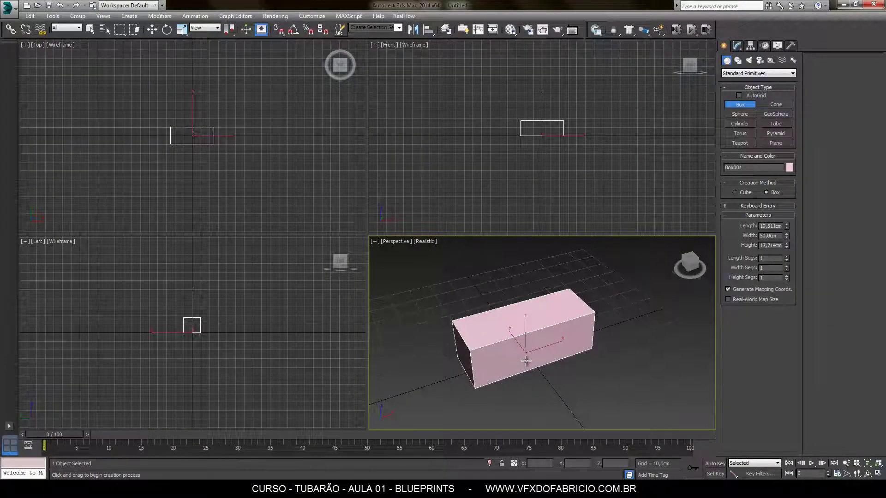
Draw a new plane, Plane001, in the front view, roughly about 61,6 cm wide.
{"action": "middle_click_drag", "start_coordinate": [593, 134], "coordinate": [555, 180]}
{"action": "left_click", "coordinate": [776, 144]}
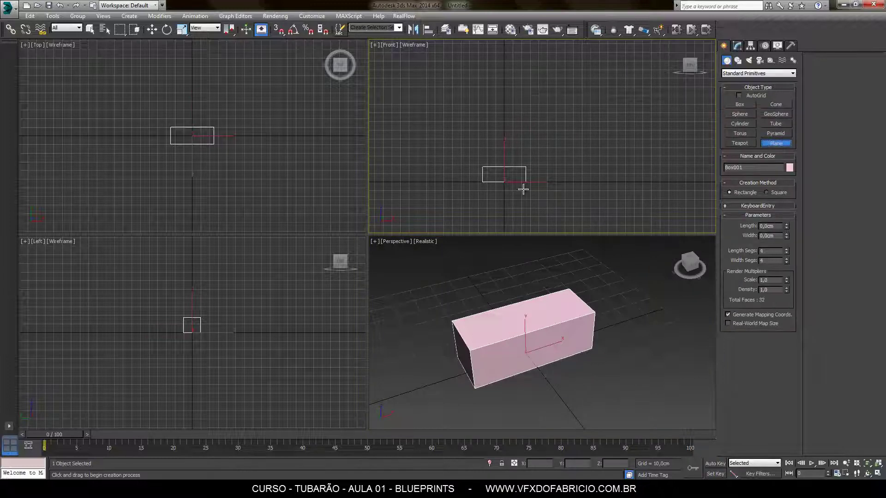
{"action": "left_click_drag", "start_coordinate": [481, 95], "coordinate": [531, 138]}
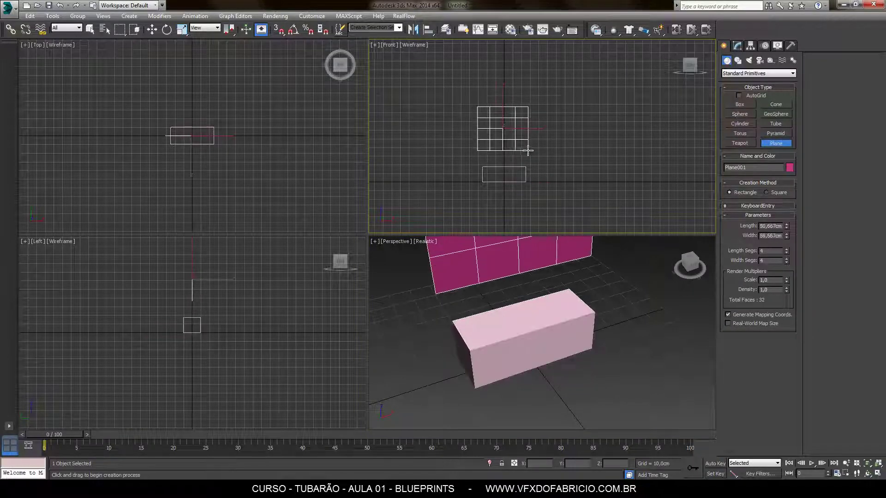
{"action": "middle_click_drag", "start_coordinate": [587, 102], "coordinate": [597, 116]}
{"action": "middle_click_drag", "start_coordinate": [597, 301], "coordinate": [602, 309], "text": "alt"}
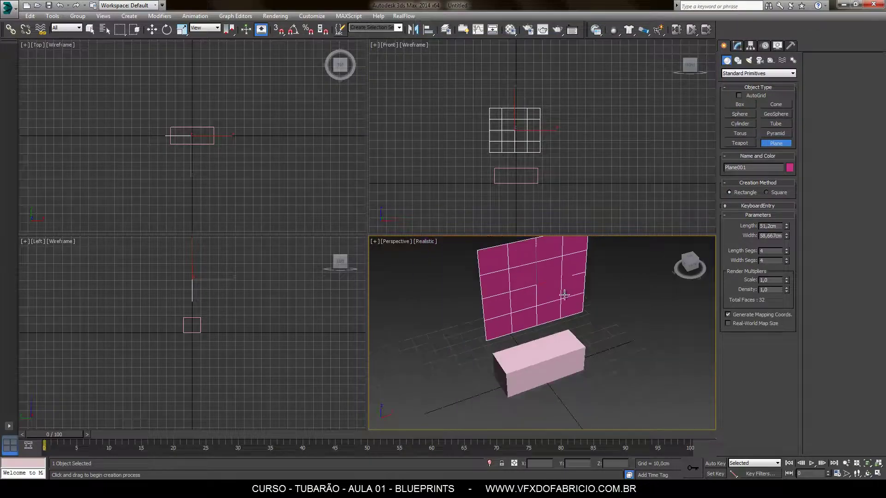
{"action": "scroll", "coordinate": [587, 331], "scroll_direction": "down", "scroll_amount": 3}
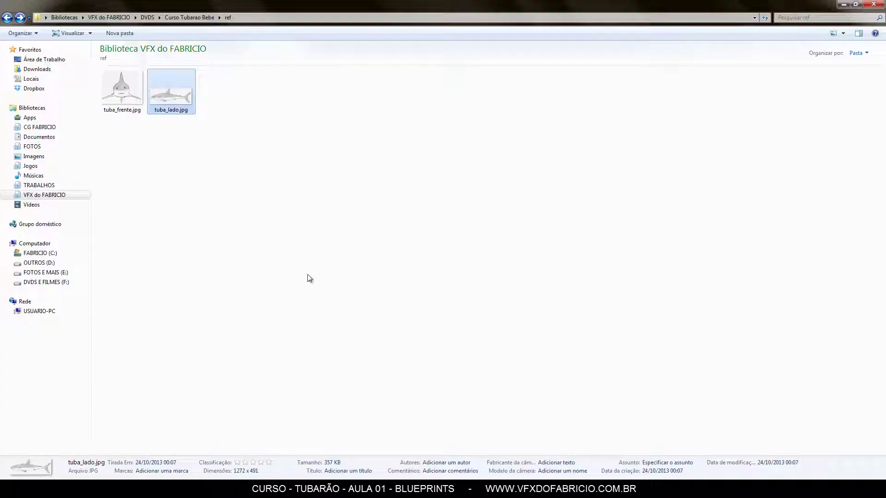
{"action": "key", "text": "Left"}
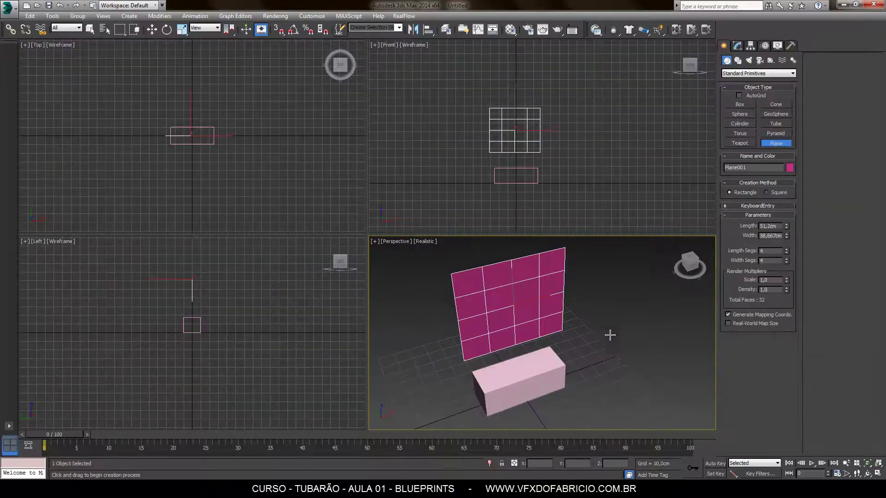
{"action": "middle_click_drag", "start_coordinate": [610, 335], "coordinate": [602, 346]}
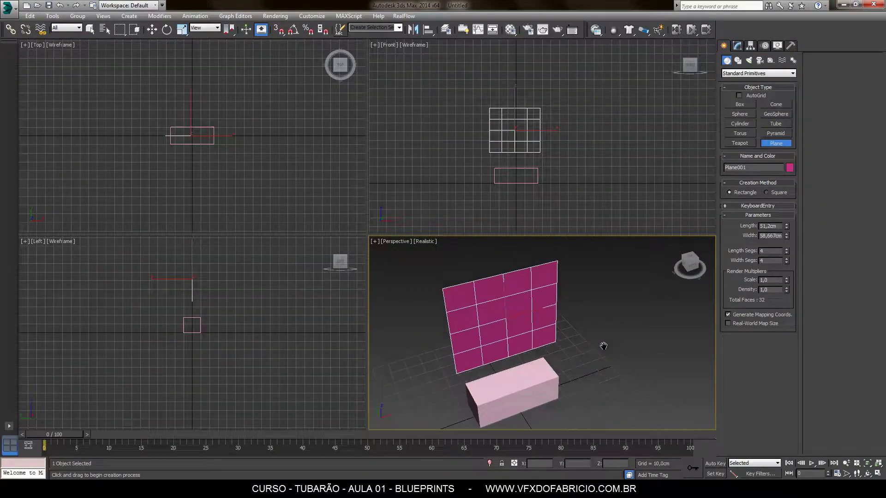
{"action": "left_click_drag", "start_coordinate": [787, 237], "coordinate": [788, 233]}
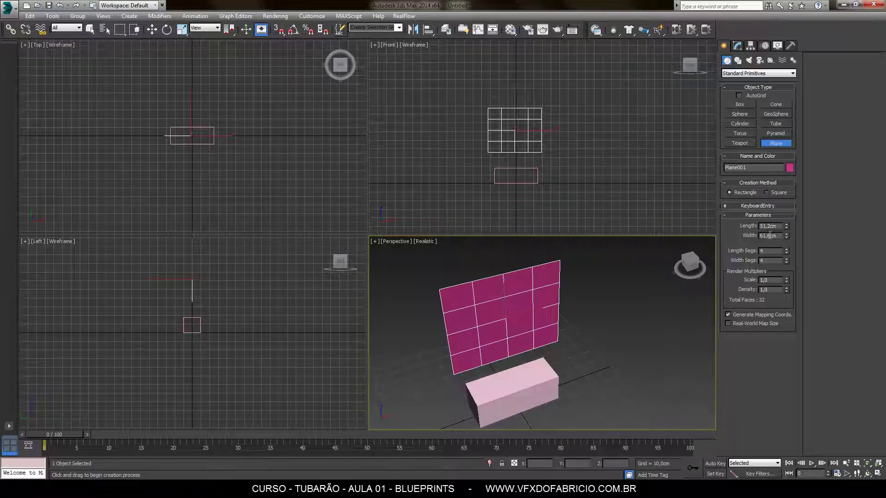
Size Plane001 to 60,5 cm wide and 49,1 cm long.
{"action": "key", "text": "alt+Tab"}
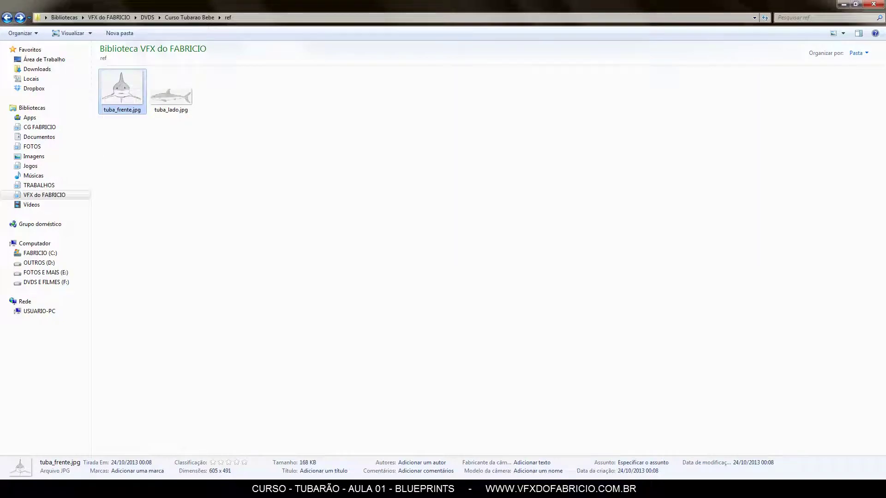
{"action": "key", "text": "alt+Tab"}
{"action": "double_click", "coordinate": [768, 236]}
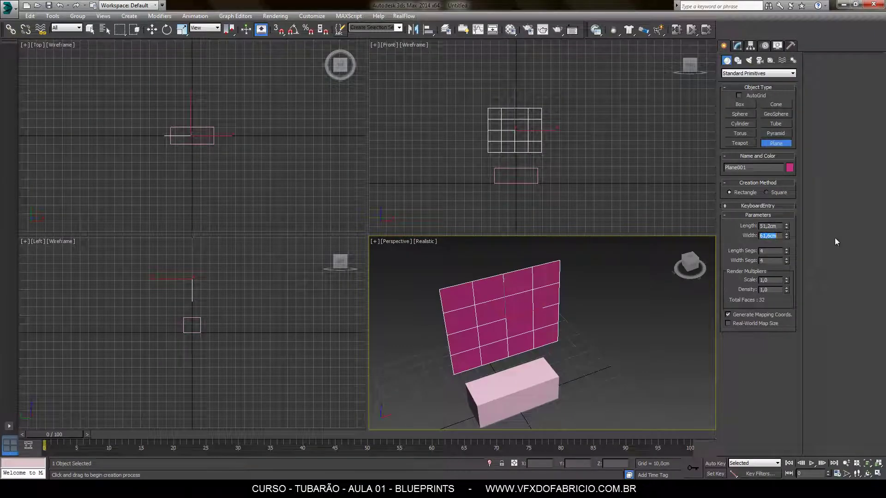
{"action": "type", "text": "60,5"}
{"action": "key", "text": "Return"}
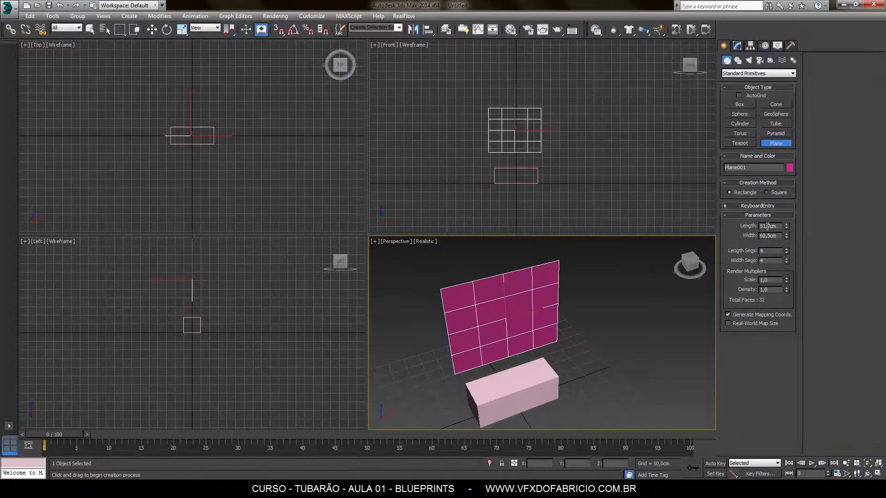
{"action": "double_click", "coordinate": [768, 226]}
{"action": "type", "text": "49,1"}
{"action": "key", "text": "Return"}
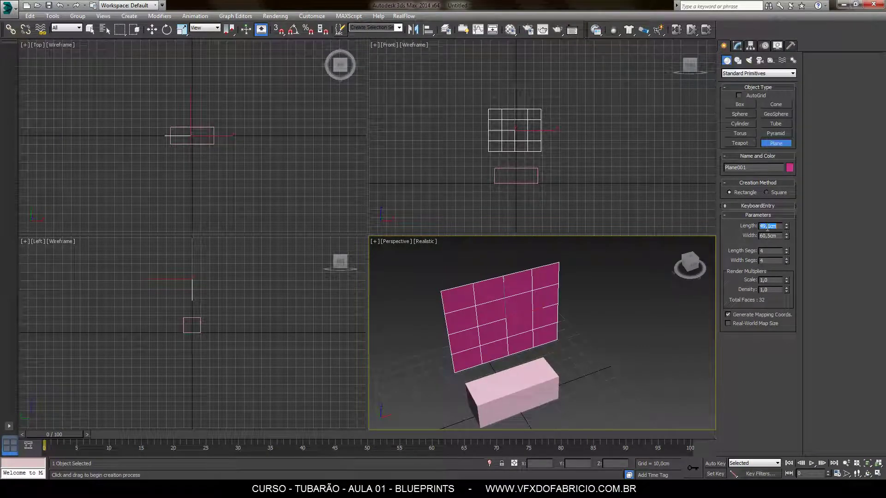
{"action": "middle_click_drag", "start_coordinate": [595, 340], "coordinate": [588, 336]}
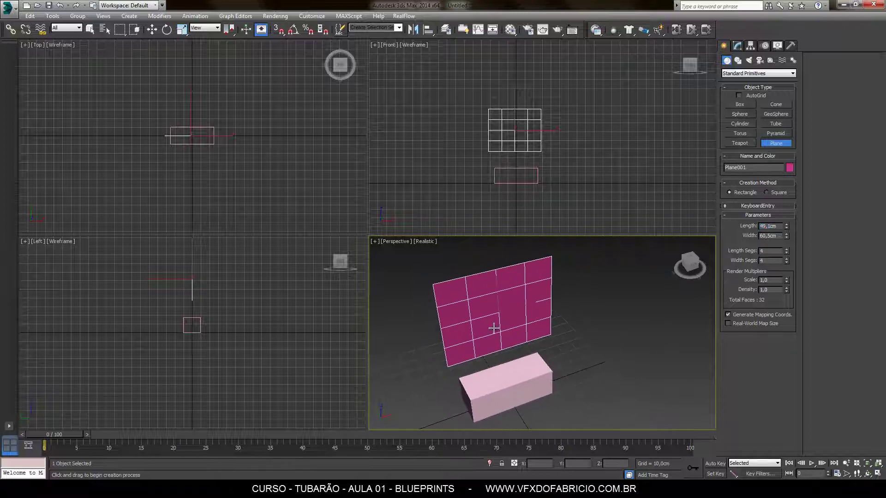
Attempt a freehand rotated copy of the plane, then cancel the imprecise copy.
{"action": "left_click", "coordinate": [167, 29]}
{"action": "middle_click_drag", "start_coordinate": [264, 157], "coordinate": [275, 182]}
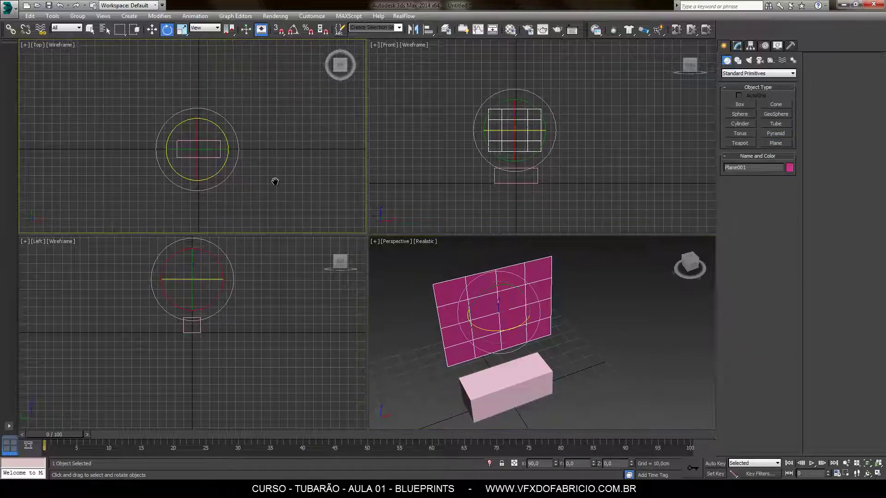
{"action": "middle_click_drag", "start_coordinate": [645, 372], "coordinate": [594, 386]}
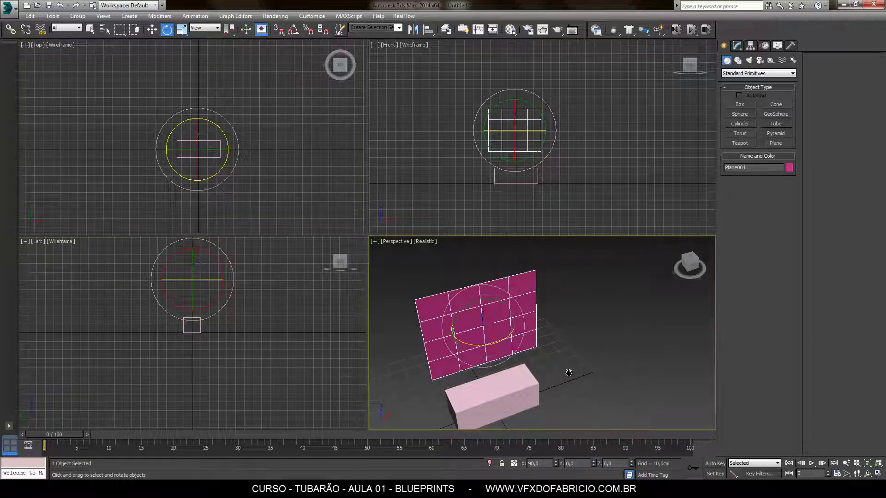
{"action": "middle_click_drag", "start_coordinate": [571, 371], "coordinate": [591, 372]}
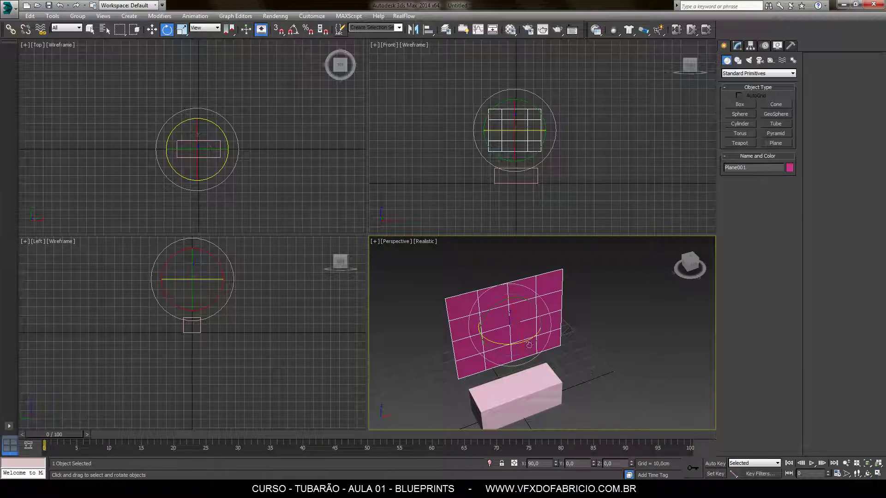
{"action": "left_click_drag", "start_coordinate": [505, 346], "coordinate": [442, 348], "text": "shift"}
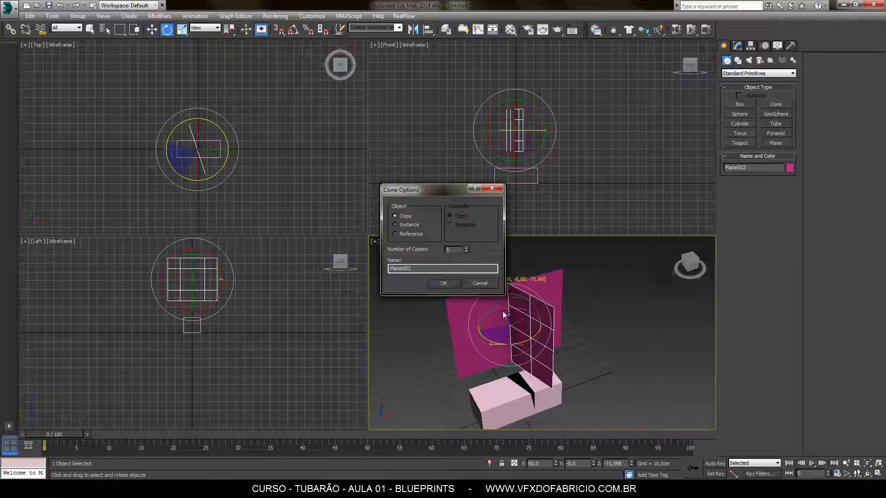
{"action": "left_click", "coordinate": [482, 285]}
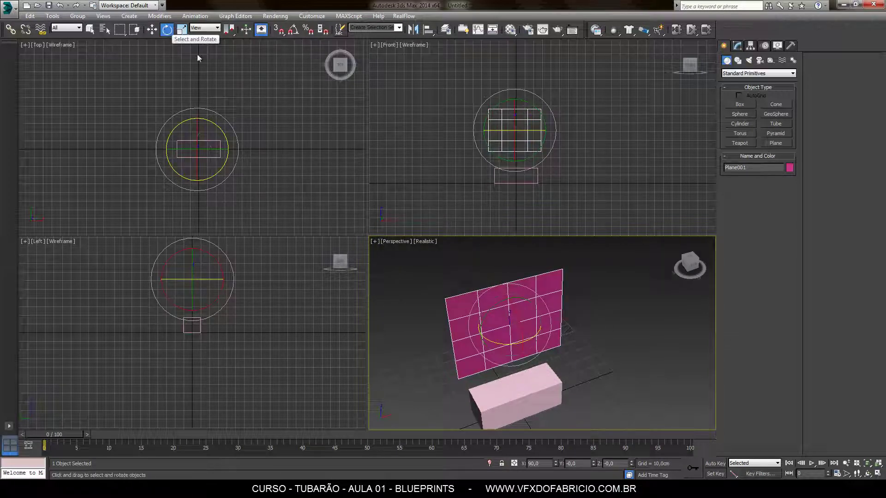
With Angle Snap on, clone the plane rotated -90° about Z as Plane002.
{"action": "left_click", "coordinate": [293, 30]}
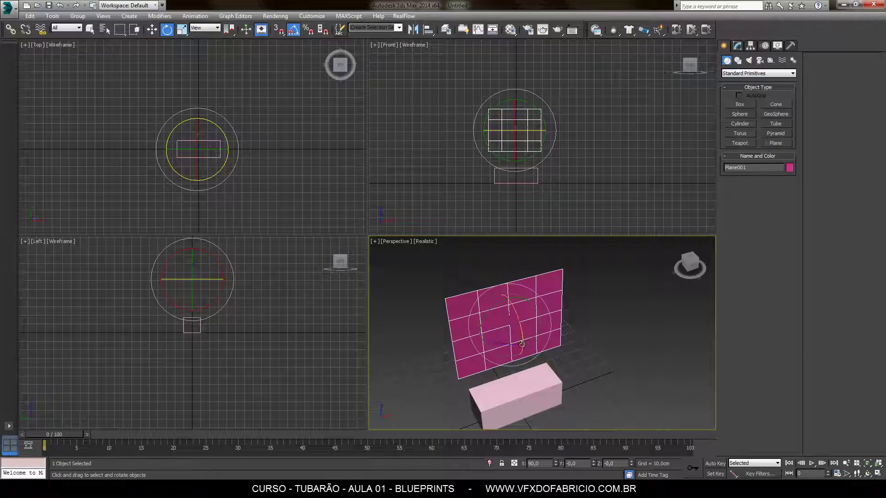
{"action": "mouse_move", "coordinate": [537, 329]}
{"action": "left_mouse_down", "text": "shift"}
{"action": "mouse_move", "coordinate": [499, 330]}
{"action": "mouse_move", "coordinate": [488, 284]}
{"action": "mouse_move", "coordinate": [511, 285]}
{"action": "left_mouse_up", "text": "shift"}
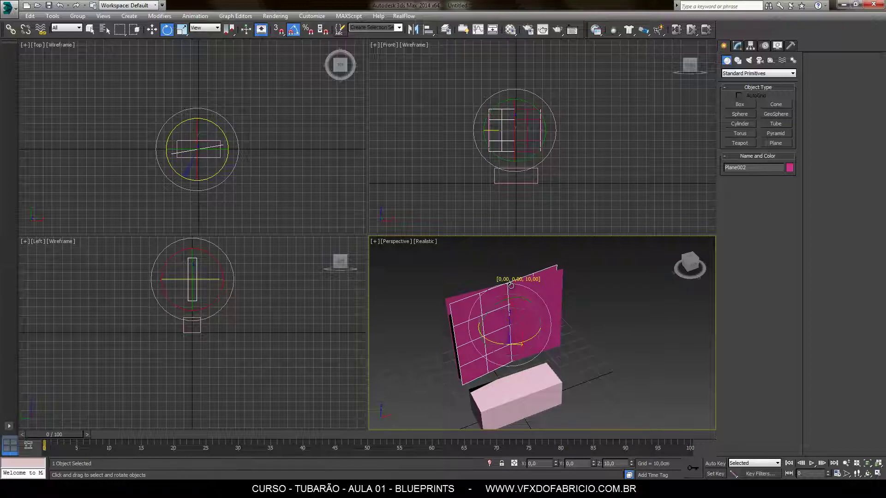
{"action": "left_click_drag", "start_coordinate": [511, 285], "coordinate": [467, 293], "text": "shift"}
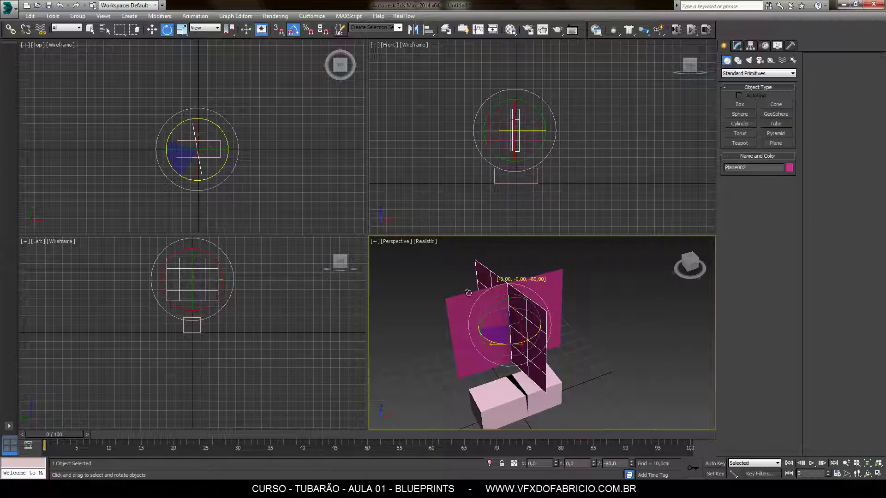
{"action": "left_click_drag", "start_coordinate": [467, 292], "coordinate": [463, 293], "text": "shift"}
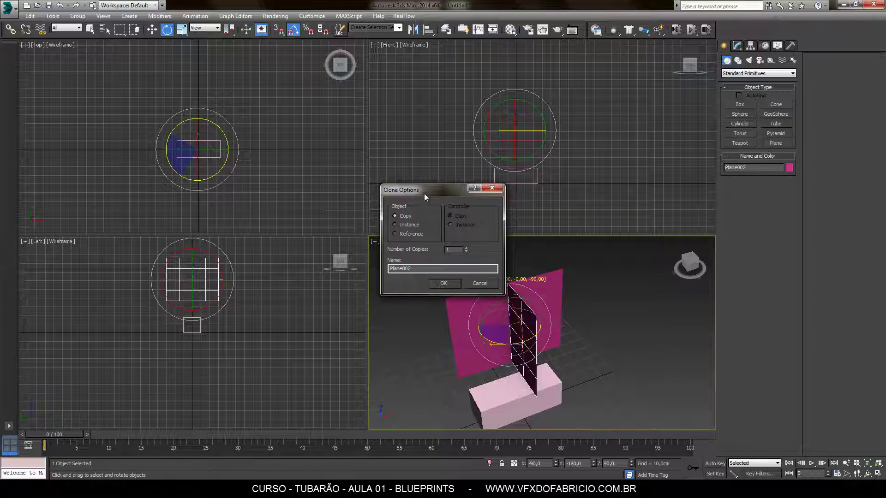
{"action": "left_click_drag", "start_coordinate": [424, 193], "coordinate": [356, 204]}
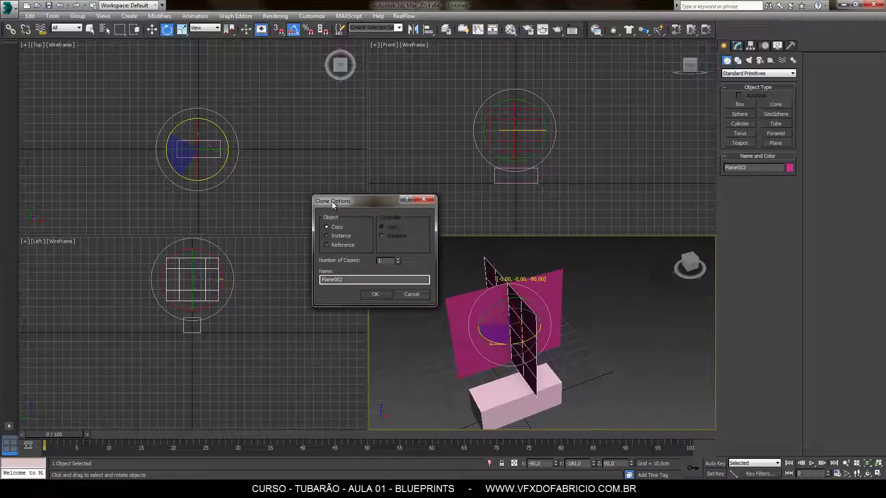
{"action": "left_click", "coordinate": [375, 295]}
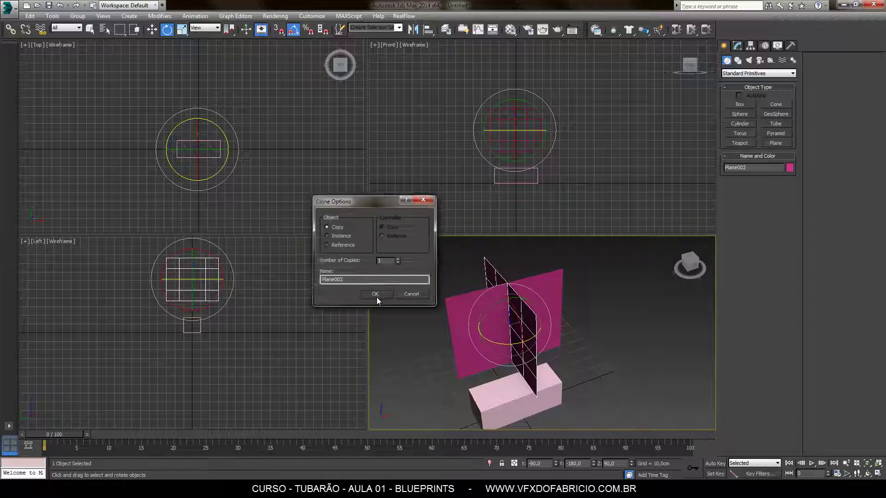
{"action": "left_click", "coordinate": [151, 30]}
{"action": "right_click", "coordinate": [288, 133]}
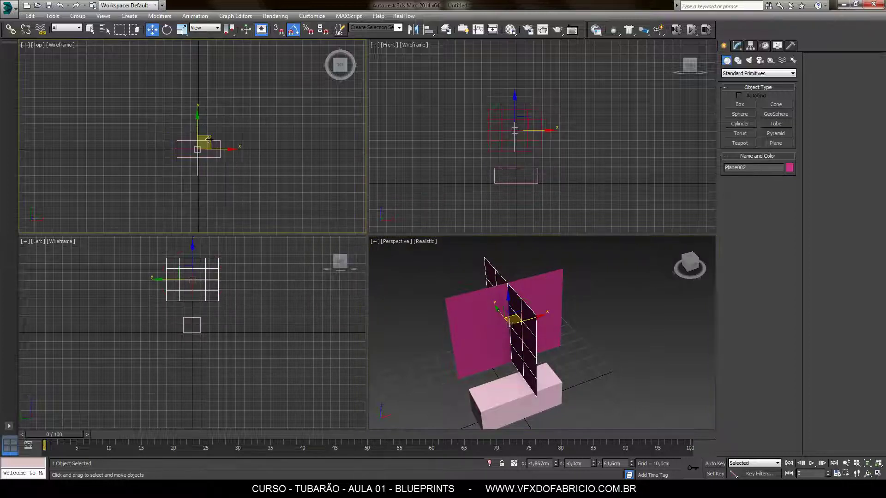
Move Plane002 away from the original plane and recheck tuba_lado.jpg's details.
{"action": "left_click_drag", "start_coordinate": [209, 139], "coordinate": [267, 182]}
{"action": "mouse_move", "coordinate": [627, 401]}
{"action": "middle_mouse_down"}
{"action": "mouse_move", "coordinate": [570, 403]}
{"action": "mouse_move", "coordinate": [595, 394]}
{"action": "middle_mouse_up"}
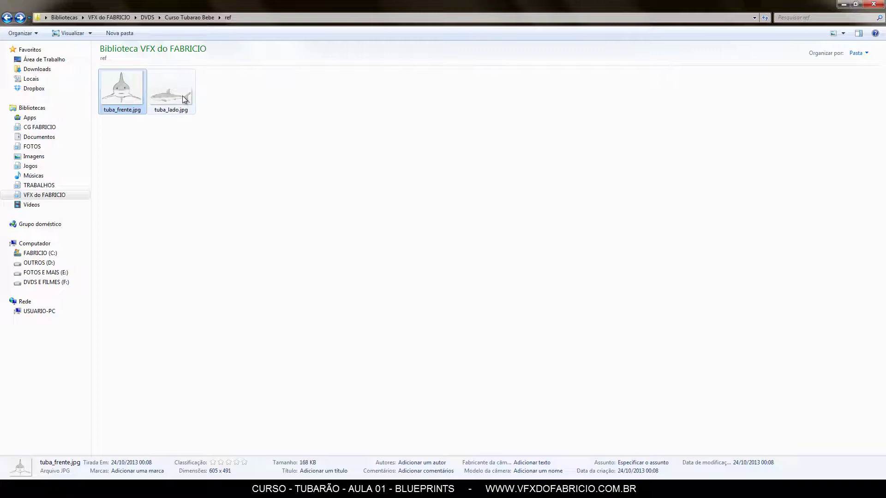
{"action": "left_click", "coordinate": [181, 98]}
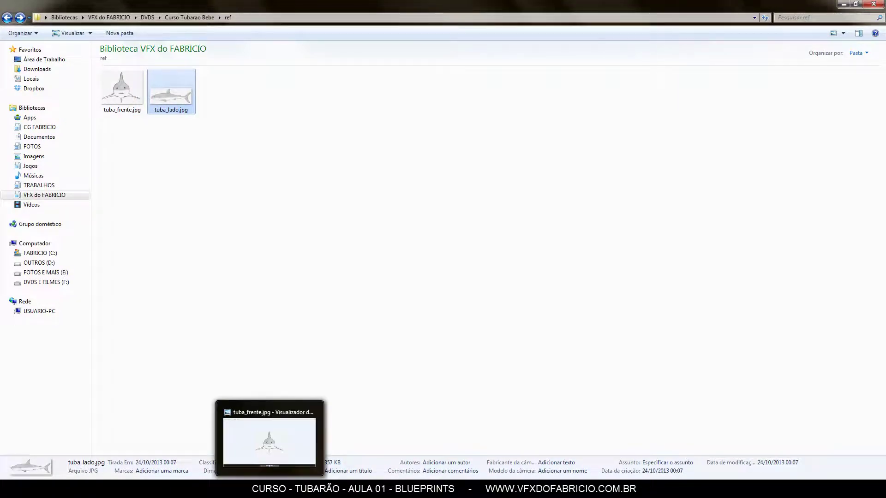
{"action": "left_click", "coordinate": [213, 443]}
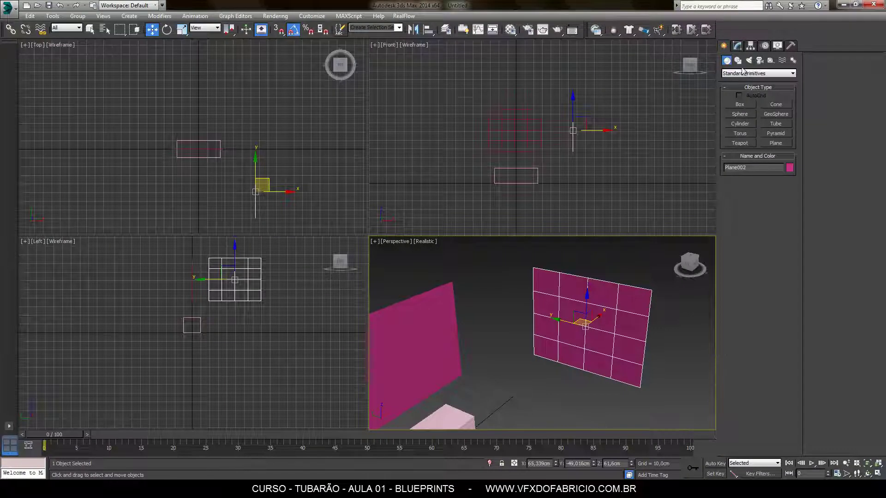
Set Plane002's width to 127,8 cm, then select both pink planes.
{"action": "left_click", "coordinate": [737, 45]}
{"action": "left_click_drag", "start_coordinate": [780, 220], "coordinate": [728, 224]}
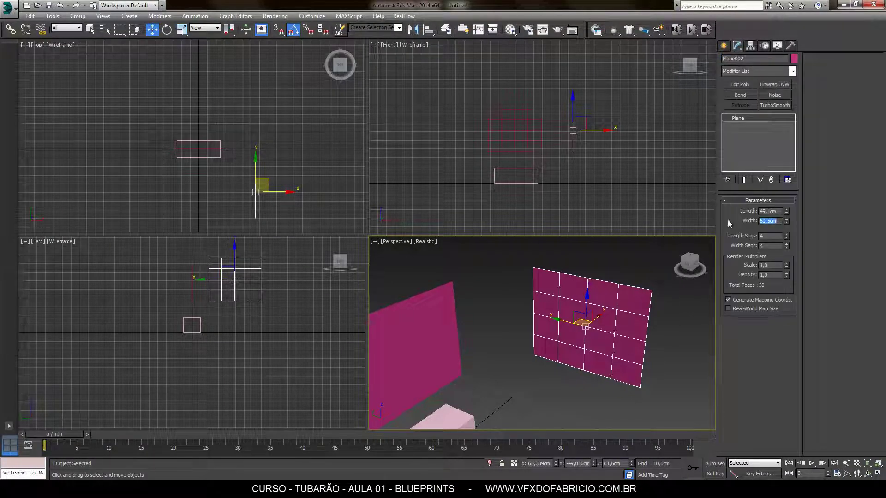
{"action": "type", "text": "1"}
{"action": "type", "text": "27,8"}
{"action": "key", "text": "Return"}
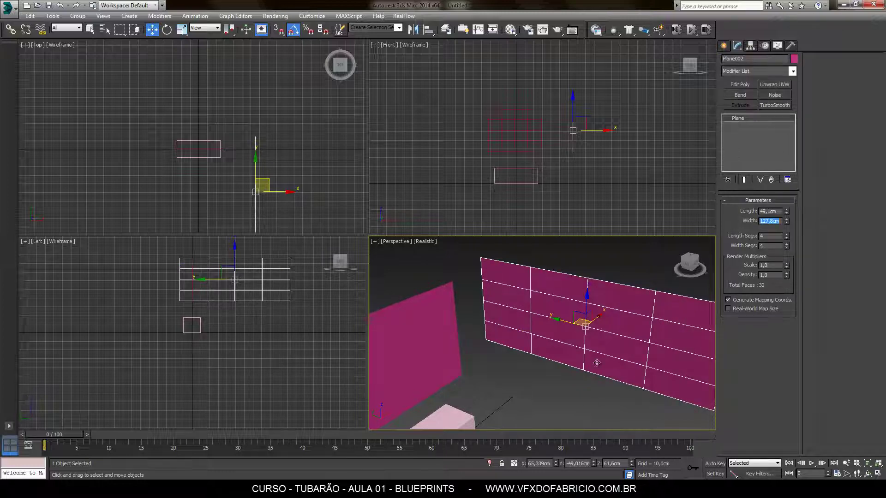
{"action": "middle_click_drag", "start_coordinate": [577, 401], "coordinate": [545, 397]}
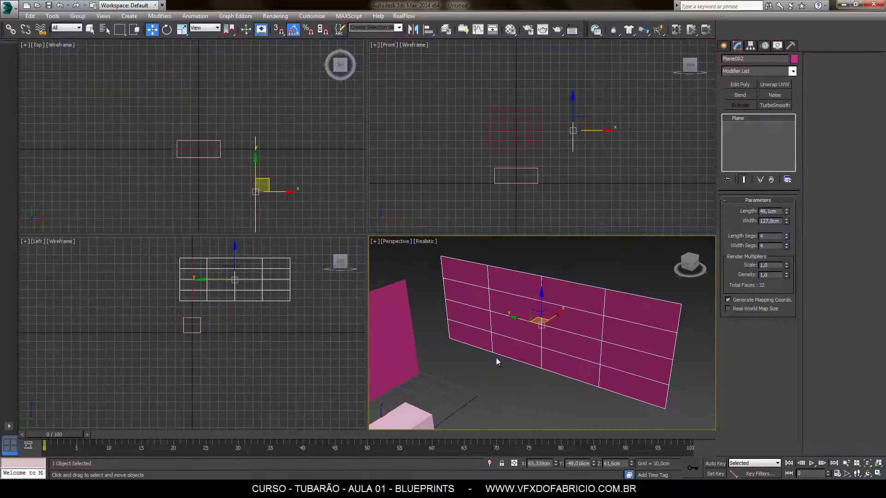
{"action": "scroll", "coordinate": [486, 347], "scroll_direction": "down", "scroll_amount": 2}
{"action": "scroll", "coordinate": [486, 347], "scroll_direction": "down", "scroll_amount": 5}
{"action": "left_click", "coordinate": [509, 359]}
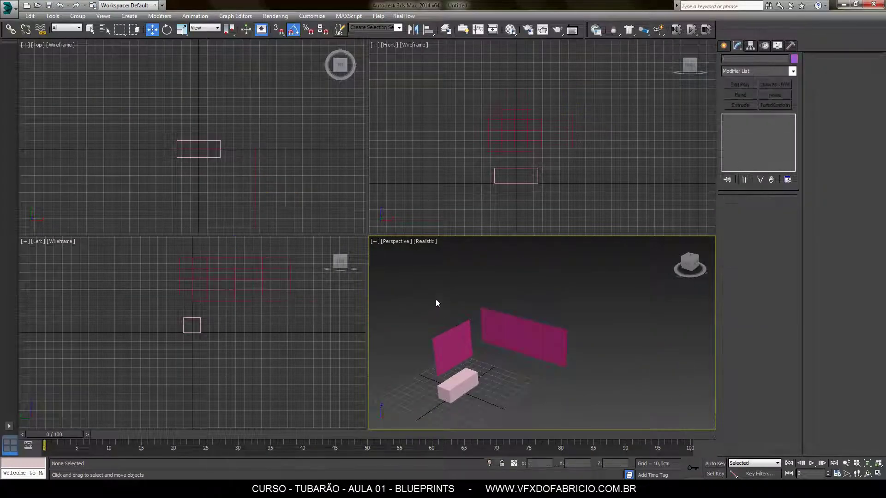
{"action": "left_click_drag", "start_coordinate": [437, 303], "coordinate": [572, 360]}
{"action": "middle_click", "coordinate": [264, 185]}
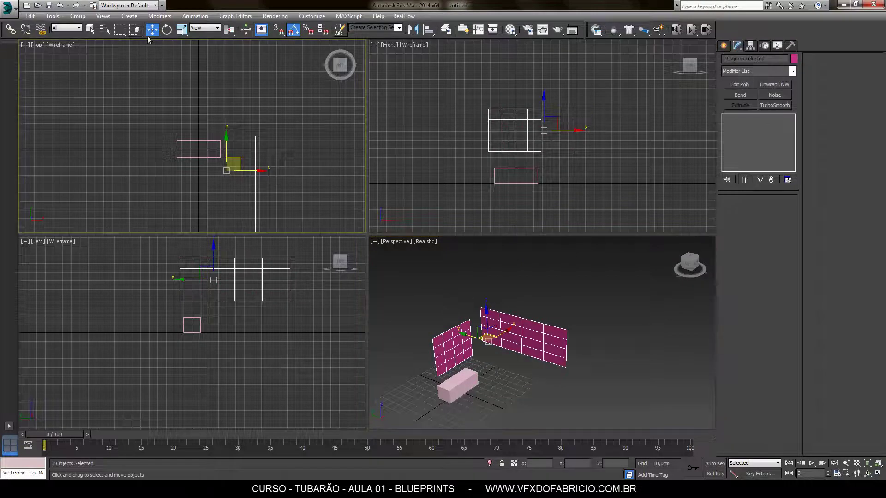
Rotate both planes 90° about the vertical axis and shift them to the left.
{"action": "key", "text": "e"}
{"action": "left_click_drag", "start_coordinate": [243, 198], "coordinate": [264, 157]}
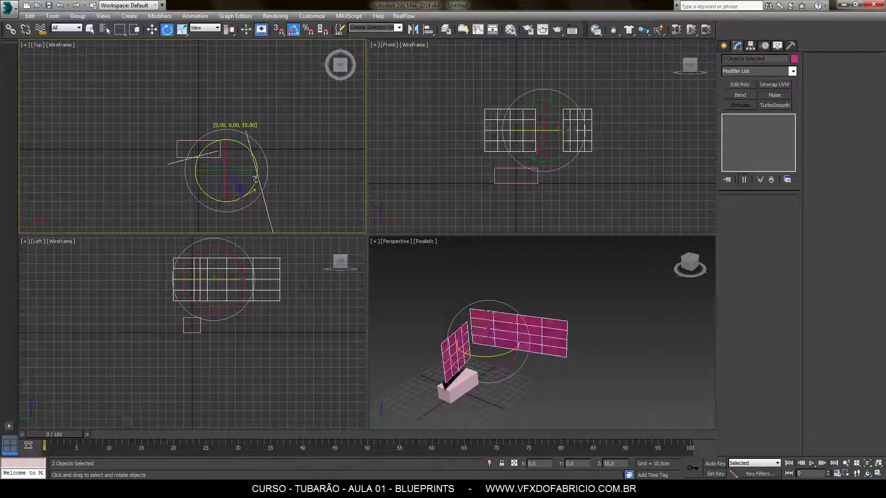
{"action": "key", "text": "w"}
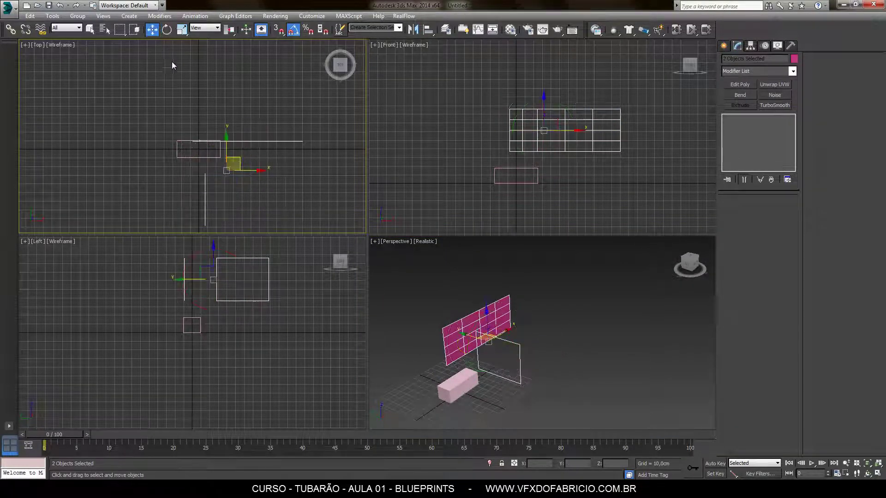
{"action": "left_click_drag", "start_coordinate": [248, 156], "coordinate": [198, 153]}
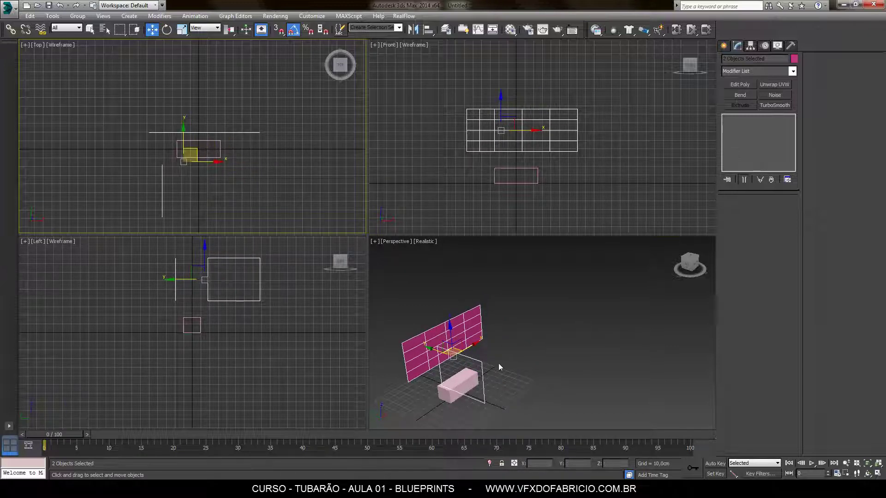
{"action": "mouse_move", "coordinate": [498, 364]}
{"action": "middle_mouse_down"}
{"action": "mouse_move", "coordinate": [530, 365]}
{"action": "mouse_move", "coordinate": [533, 381]}
{"action": "mouse_move", "coordinate": [514, 367]}
{"action": "mouse_move", "coordinate": [549, 359]}
{"action": "middle_mouse_up"}
Move the small square plane to the lower right and orbit behind it in a maximized Perspective view.
{"action": "left_click", "coordinate": [533, 381]}
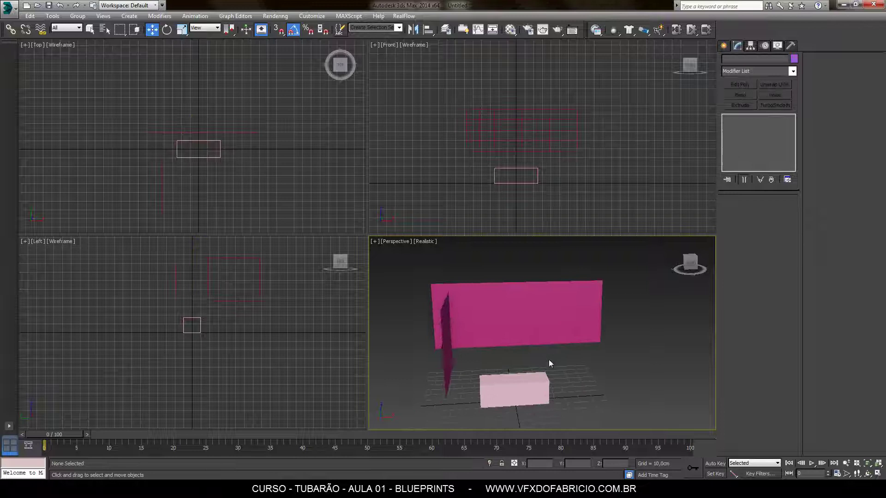
{"action": "left_click", "coordinate": [510, 309]}
{"action": "left_click", "coordinate": [878, 474]}
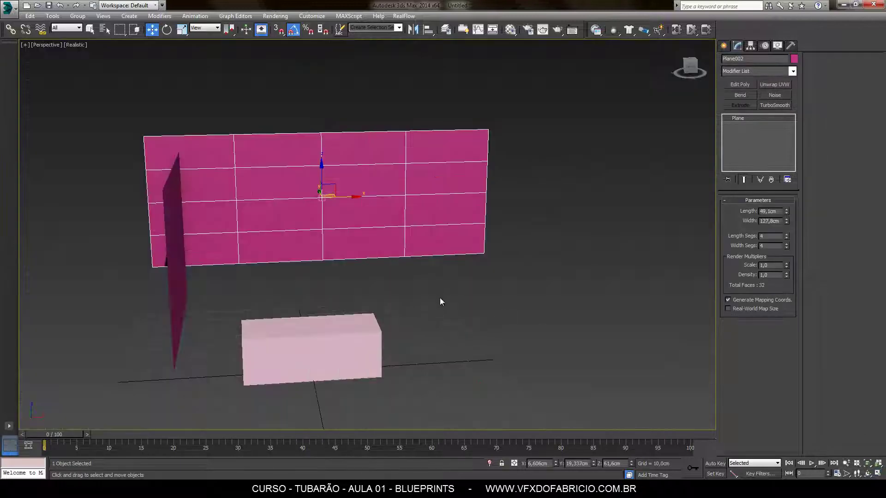
{"action": "mouse_move", "coordinate": [439, 297]}
{"action": "middle_mouse_down", "text": "alt"}
{"action": "mouse_move", "coordinate": [403, 296]}
{"action": "mouse_move", "coordinate": [282, 253]}
{"action": "middle_mouse_up", "text": "alt"}
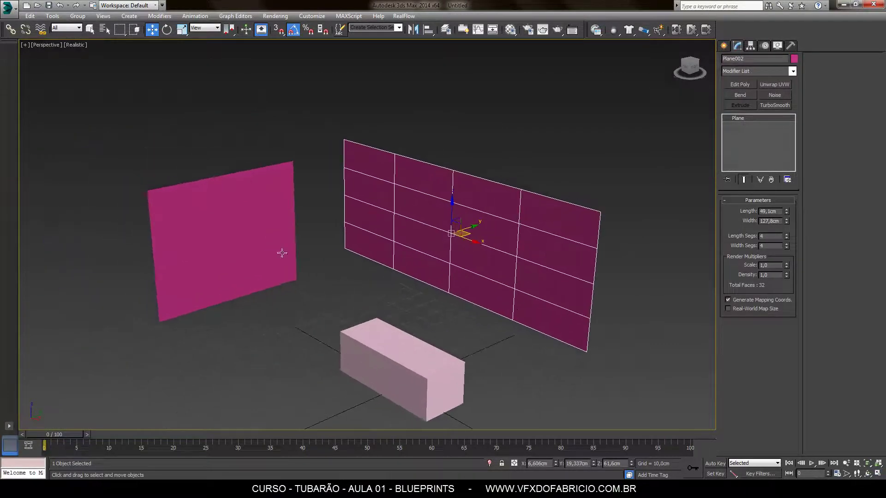
{"action": "left_click", "coordinate": [321, 290]}
{"action": "left_click", "coordinate": [236, 249]}
{"action": "mouse_move", "coordinate": [239, 237]}
{"action": "left_mouse_down"}
{"action": "mouse_move", "coordinate": [605, 348]}
{"action": "mouse_move", "coordinate": [618, 342]}
{"action": "left_mouse_up"}
{"action": "left_click", "coordinate": [167, 29]}
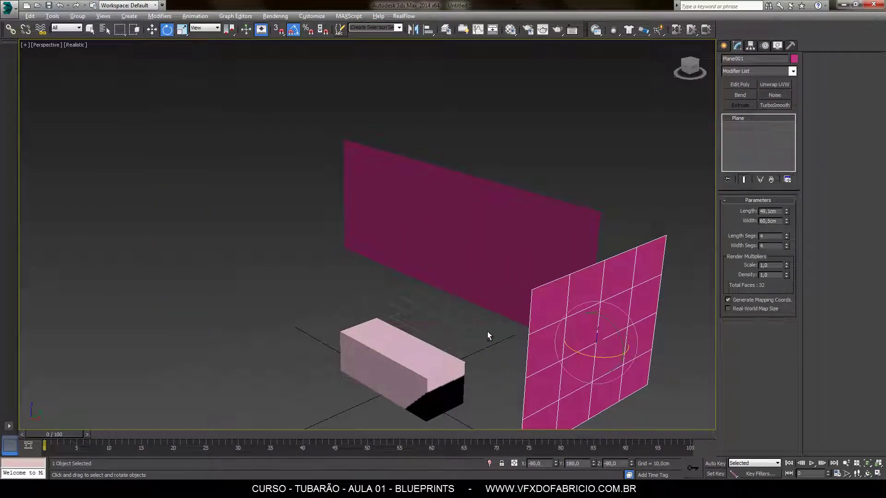
{"action": "mouse_move", "coordinate": [487, 332]}
{"action": "middle_mouse_down", "text": "alt"}
{"action": "mouse_move", "coordinate": [628, 310]}
{"action": "mouse_move", "coordinate": [555, 273]}
{"action": "middle_mouse_up", "text": "alt"}
Open Plane001's Object Properties, confirm them, and rotate the plane around its vertical axis.
{"action": "right_click", "coordinate": [544, 215]}
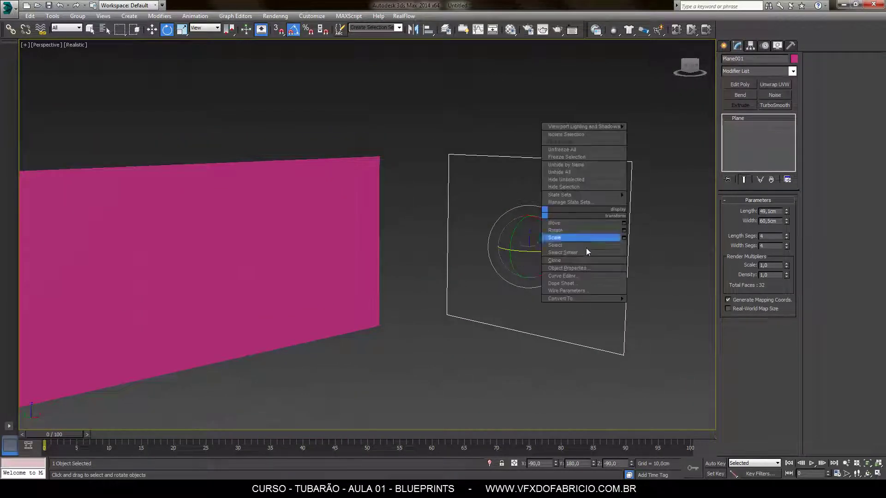
{"action": "left_click", "coordinate": [584, 272]}
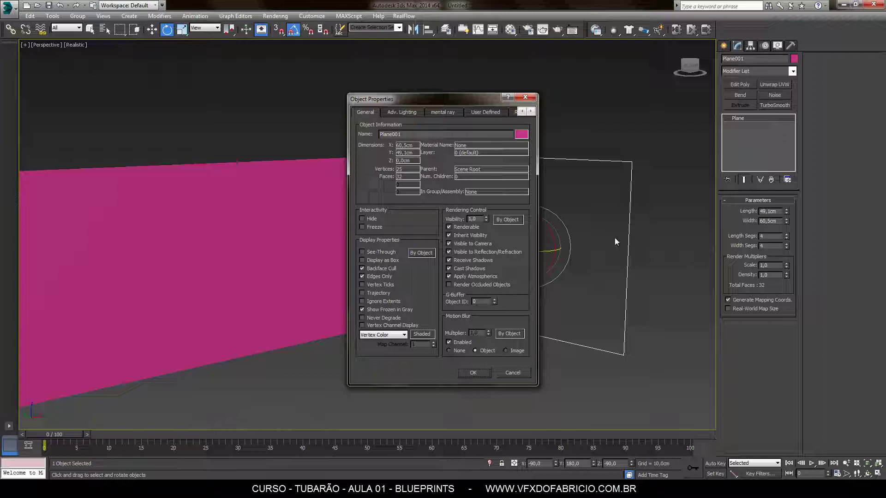
{"action": "left_click", "coordinate": [475, 373]}
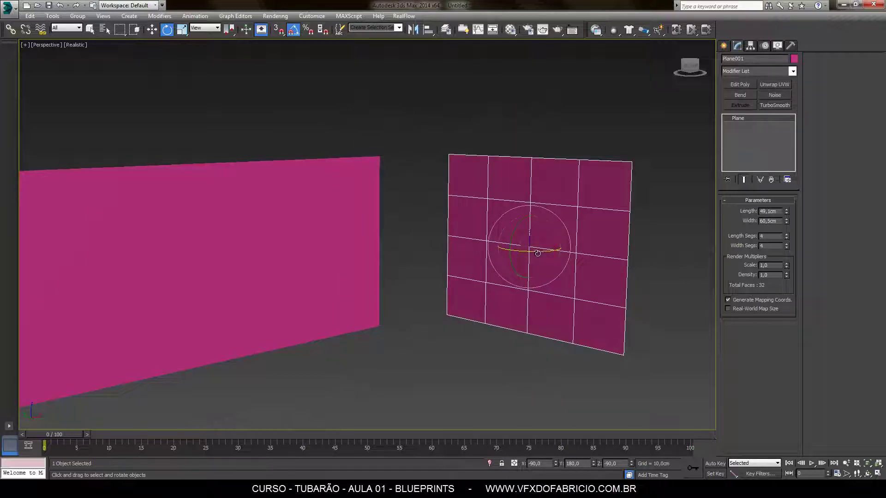
{"action": "left_click_drag", "start_coordinate": [540, 251], "coordinate": [458, 254]}
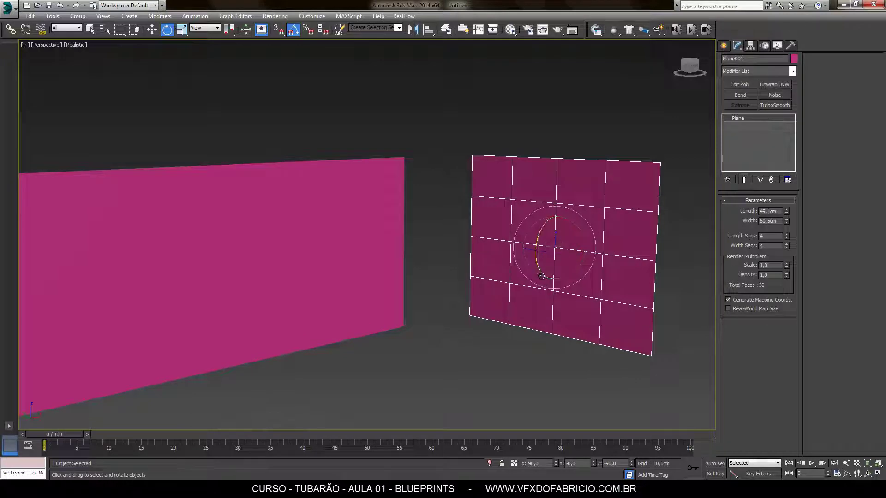
Untick Backface Cull and Edges Only in Plane001's Object Properties so it shows solid.
{"action": "right_click", "coordinate": [544, 279]}
{"action": "left_click", "coordinate": [568, 334]}
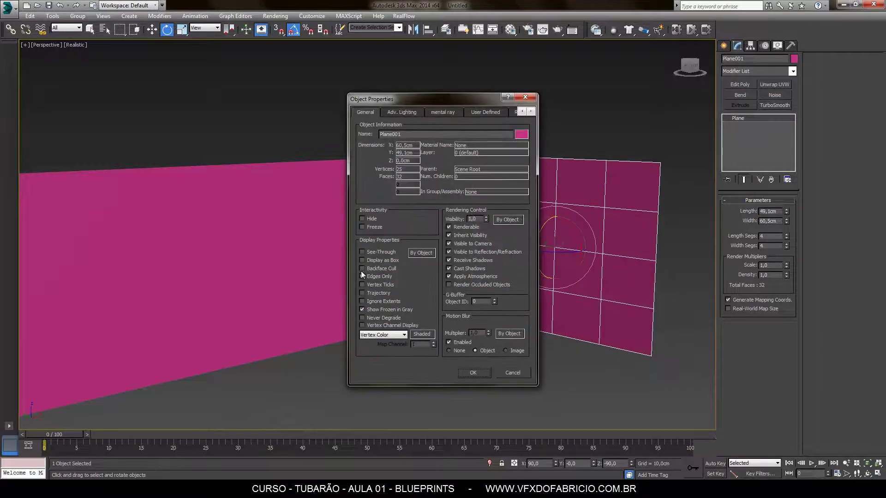
{"action": "left_click", "coordinate": [362, 269]}
{"action": "left_click", "coordinate": [362, 277]}
{"action": "left_click", "coordinate": [486, 373]}
{"action": "mouse_move", "coordinate": [486, 373]}
{"action": "middle_mouse_down", "text": "alt"}
{"action": "mouse_move", "coordinate": [487, 315]}
{"action": "mouse_move", "coordinate": [387, 310]}
{"action": "mouse_move", "coordinate": [566, 312]}
{"action": "mouse_move", "coordinate": [502, 286]}
{"action": "mouse_move", "coordinate": [459, 301]}
{"action": "mouse_move", "coordinate": [532, 311]}
{"action": "mouse_move", "coordinate": [530, 277]}
{"action": "mouse_move", "coordinate": [508, 258]}
{"action": "middle_mouse_up", "text": "alt"}
Drag Plane001 to about X 70,5, Y -10,9 cm against the pink plane's end, checking from several angles.
{"action": "left_click", "coordinate": [152, 30]}
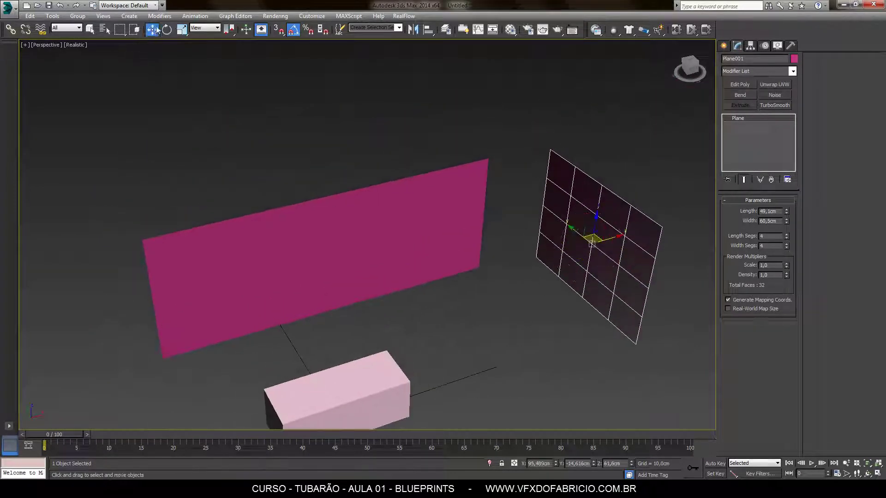
{"action": "mouse_move", "coordinate": [586, 242]}
{"action": "left_mouse_down"}
{"action": "mouse_move", "coordinate": [573, 251]}
{"action": "mouse_move", "coordinate": [536, 249]}
{"action": "left_mouse_up"}
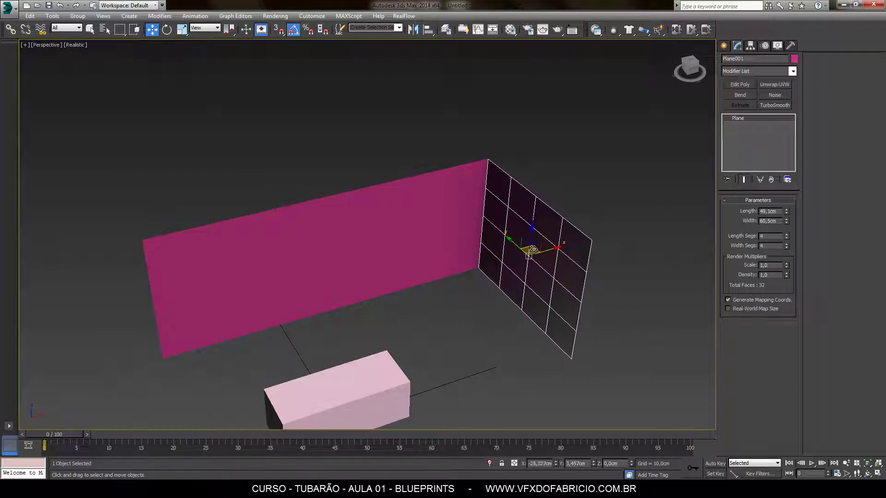
{"action": "mouse_move", "coordinate": [535, 249]}
{"action": "middle_mouse_down", "text": "alt"}
{"action": "mouse_move", "coordinate": [501, 280]}
{"action": "mouse_move", "coordinate": [510, 270]}
{"action": "middle_mouse_up", "text": "alt"}
{"action": "scroll", "coordinate": [493, 286], "scroll_direction": "up", "scroll_amount": 5}
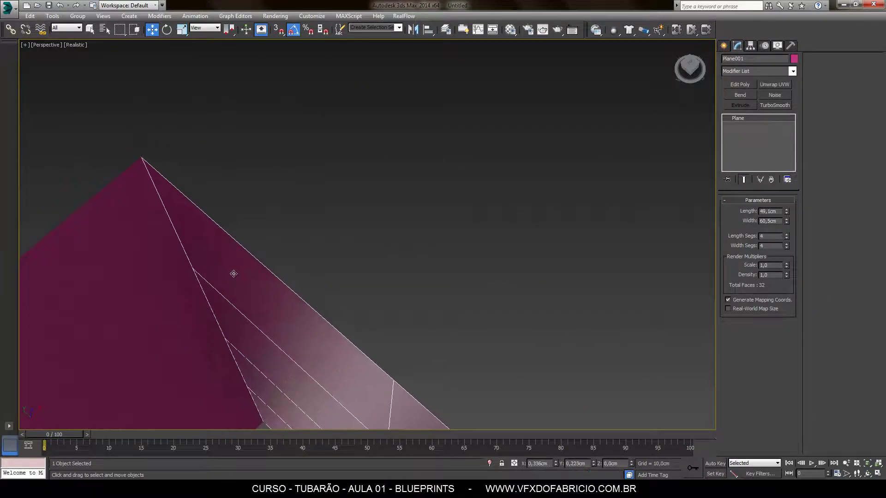
{"action": "scroll", "coordinate": [303, 234], "scroll_direction": "down", "scroll_amount": 5}
{"action": "mouse_move", "coordinate": [336, 328]}
{"action": "middle_mouse_down", "text": "alt"}
{"action": "mouse_move", "coordinate": [203, 281]}
{"action": "mouse_move", "coordinate": [326, 291]}
{"action": "mouse_move", "coordinate": [307, 314]}
{"action": "middle_mouse_up", "text": "alt"}
{"action": "scroll", "coordinate": [307, 317], "scroll_direction": "down", "scroll_amount": 4}
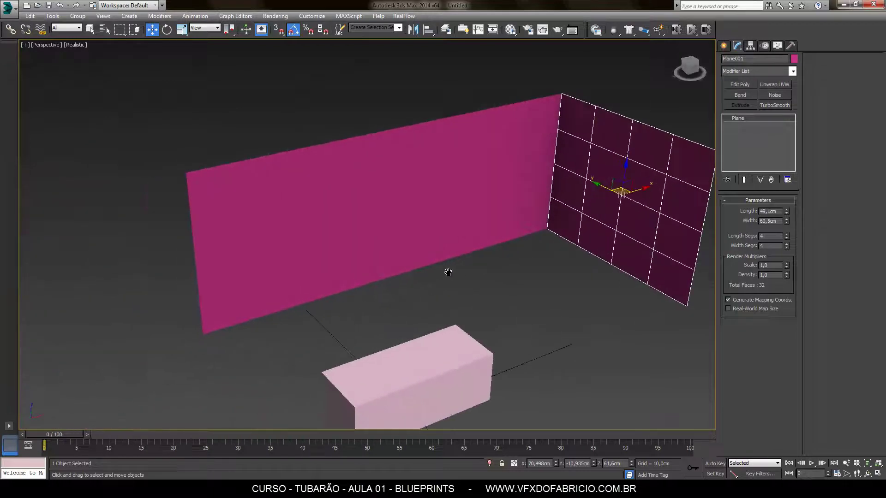
{"action": "middle_click_drag", "start_coordinate": [447, 272], "coordinate": [412, 277]}
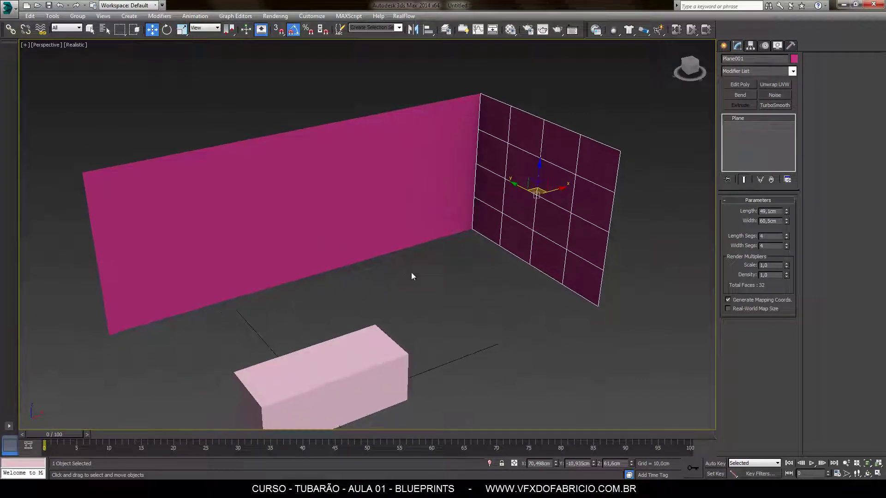
Align Plane001 to the pink plane using Maximum X, Y, Z positions, then add the pink plane to the selection.
{"action": "left_click", "coordinate": [428, 33]}
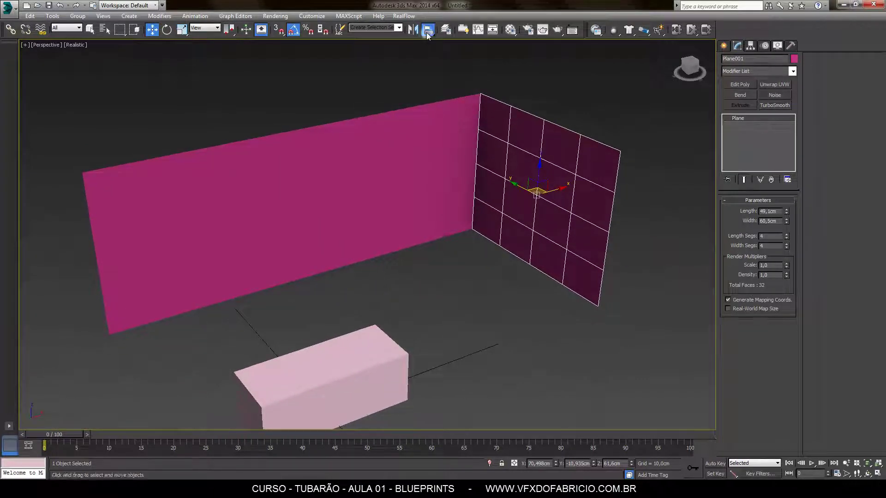
{"action": "left_click", "coordinate": [346, 202]}
{"action": "left_click", "coordinate": [417, 206]}
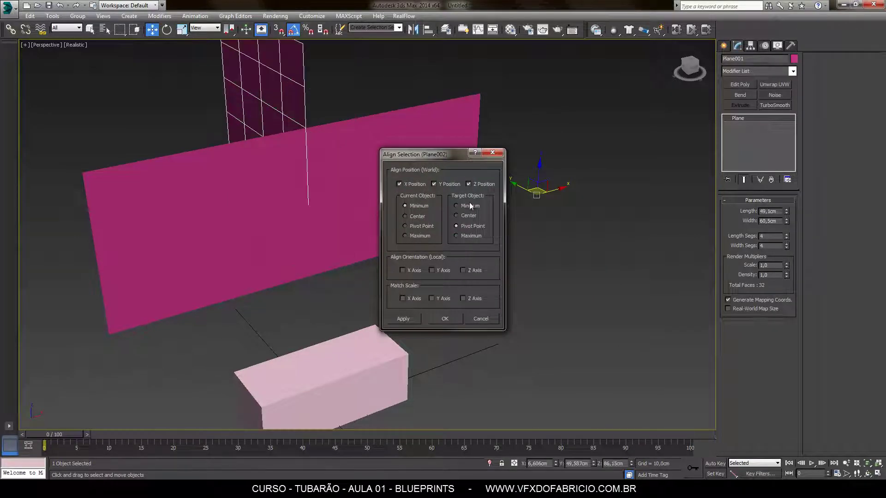
{"action": "left_click", "coordinate": [466, 206]}
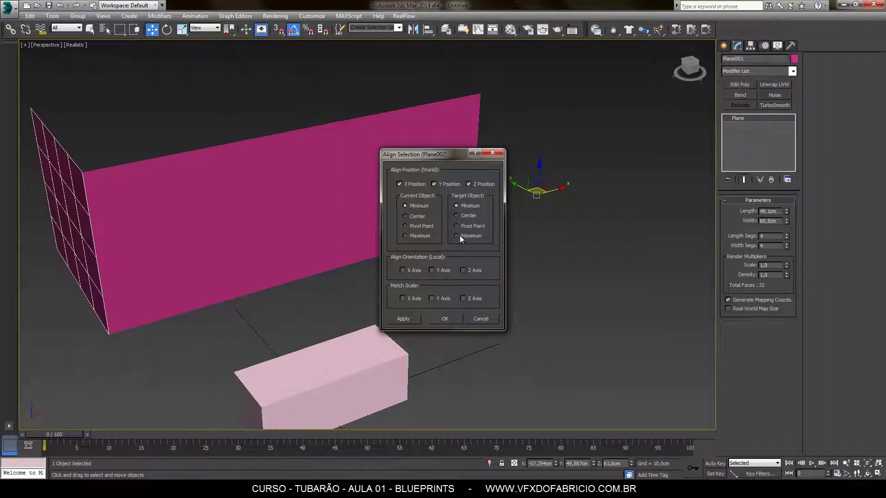
{"action": "left_click", "coordinate": [460, 236]}
{"action": "left_click", "coordinate": [405, 235]}
{"action": "left_click", "coordinate": [441, 321]}
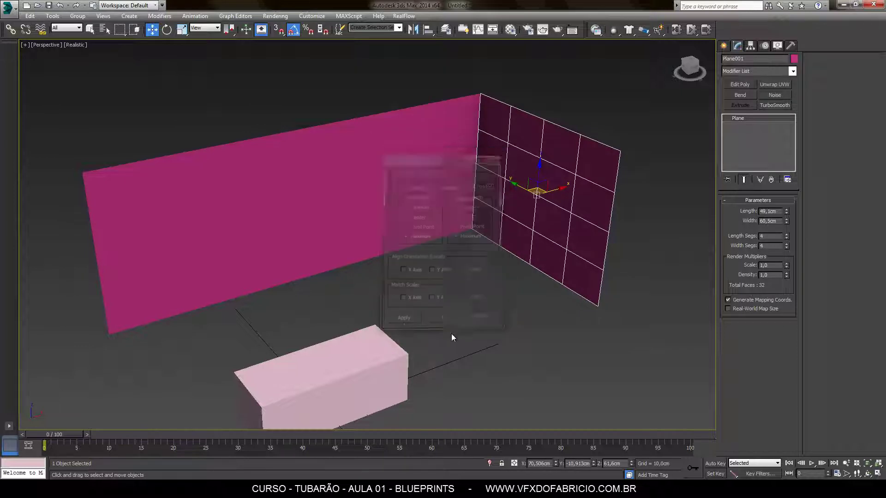
{"action": "mouse_move", "coordinate": [451, 333]}
{"action": "middle_mouse_down", "text": "alt"}
{"action": "mouse_move", "coordinate": [504, 267]}
{"action": "mouse_move", "coordinate": [583, 266]}
{"action": "mouse_move", "coordinate": [446, 267]}
{"action": "middle_mouse_up", "text": "alt"}
{"action": "left_click", "coordinate": [480, 222], "text": "ctrl"}
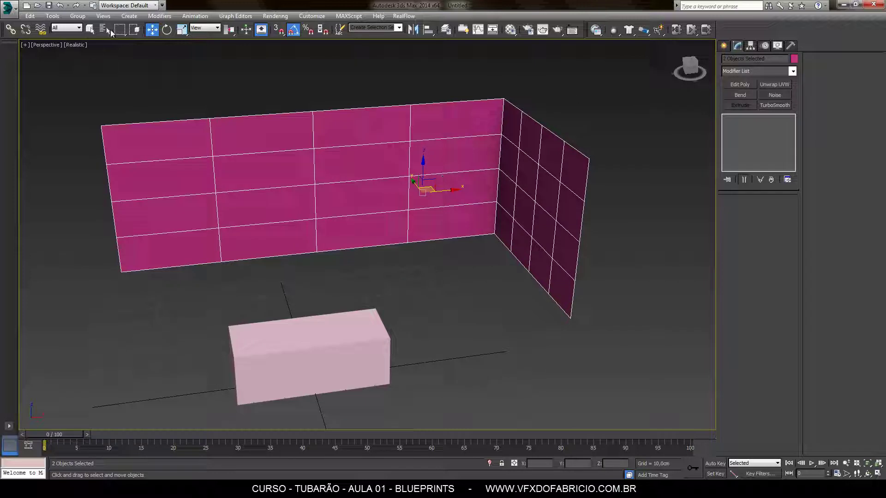
Uniformly scale both blueprint planes down together.
{"action": "left_click", "coordinate": [182, 29]}
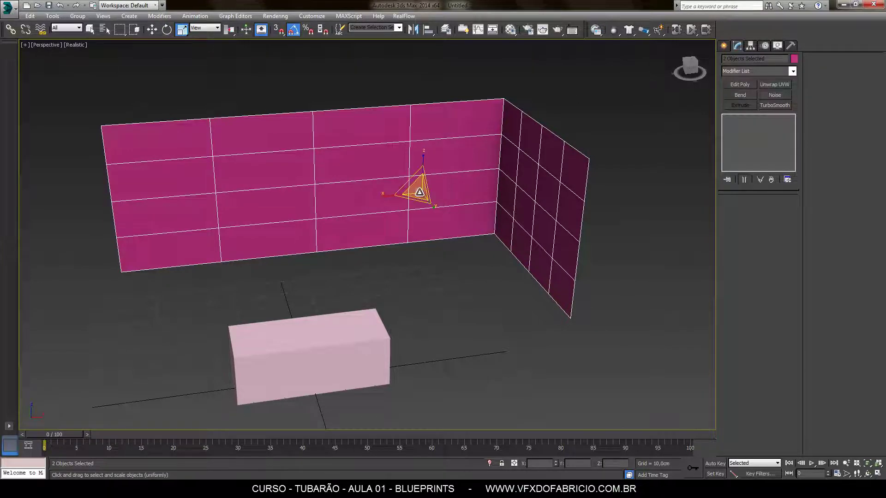
{"action": "left_click_drag", "start_coordinate": [419, 190], "coordinate": [433, 252]}
{"action": "left_click", "coordinate": [152, 29]}
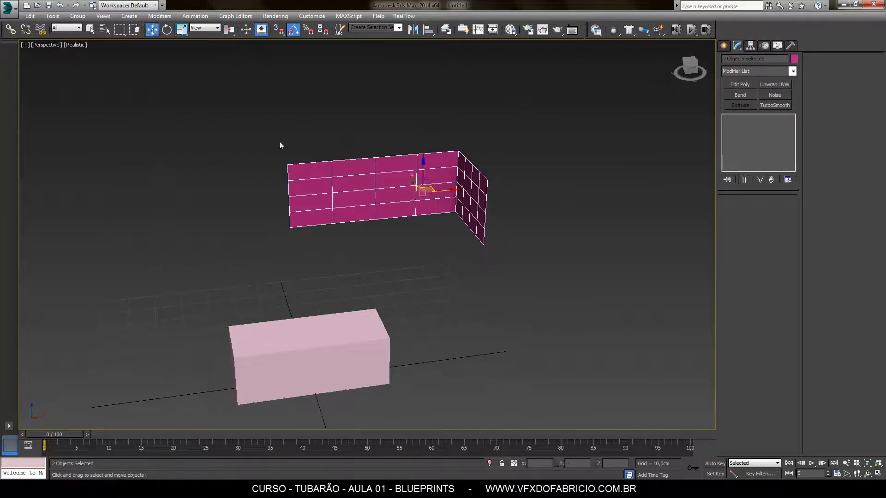
{"action": "middle_click_drag", "start_coordinate": [402, 240], "coordinate": [414, 274], "text": "alt"}
Lower both planes to ground level right behind the pink box, then select Box001.
{"action": "left_click_drag", "start_coordinate": [421, 185], "coordinate": [361, 258]}
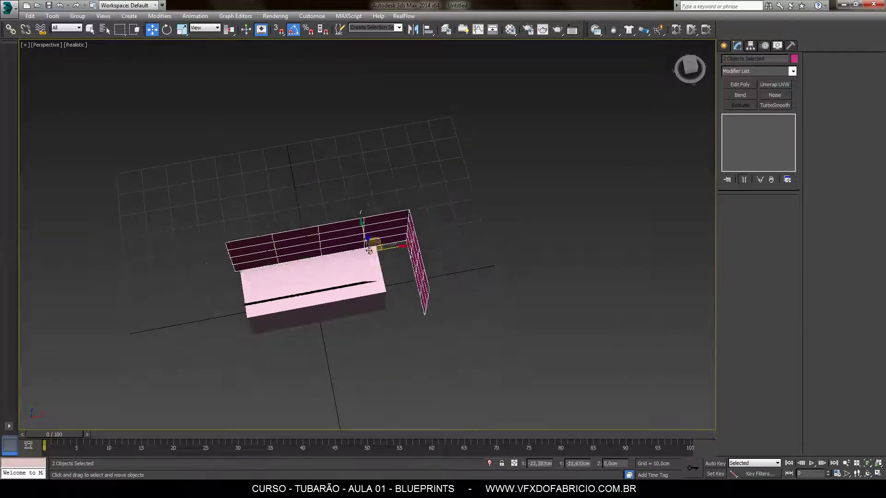
{"action": "middle_click_drag", "start_coordinate": [364, 350], "coordinate": [452, 107], "text": "alt"}
{"action": "left_click_drag", "start_coordinate": [438, 109], "coordinate": [415, 254]}
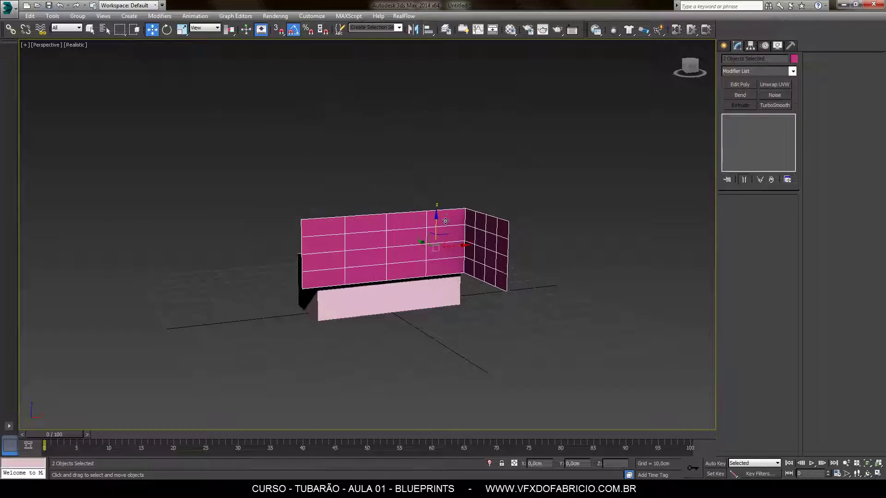
{"action": "middle_click_drag", "start_coordinate": [431, 223], "coordinate": [436, 310], "text": "alt"}
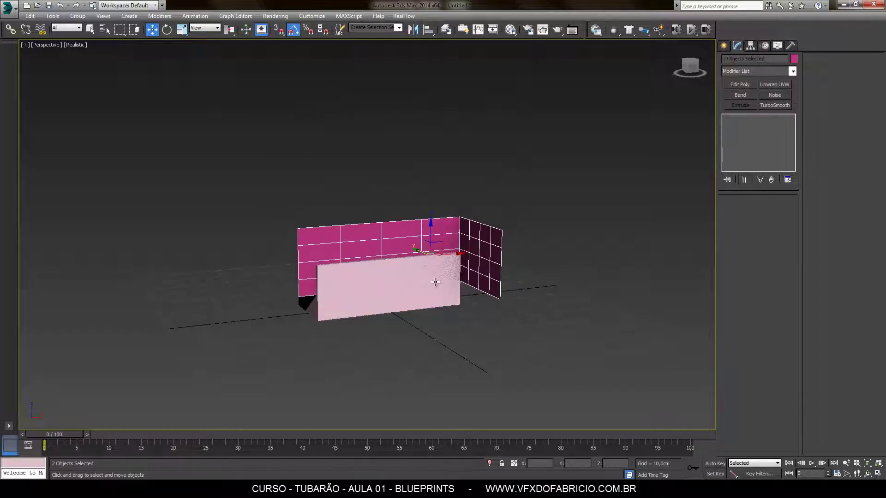
{"action": "scroll", "coordinate": [437, 310], "scroll_direction": "up", "scroll_amount": 3}
{"action": "mouse_move", "coordinate": [437, 249]}
{"action": "middle_mouse_down", "text": "alt"}
{"action": "mouse_move", "coordinate": [422, 297]}
{"action": "mouse_move", "coordinate": [435, 296]}
{"action": "middle_mouse_up", "text": "alt"}
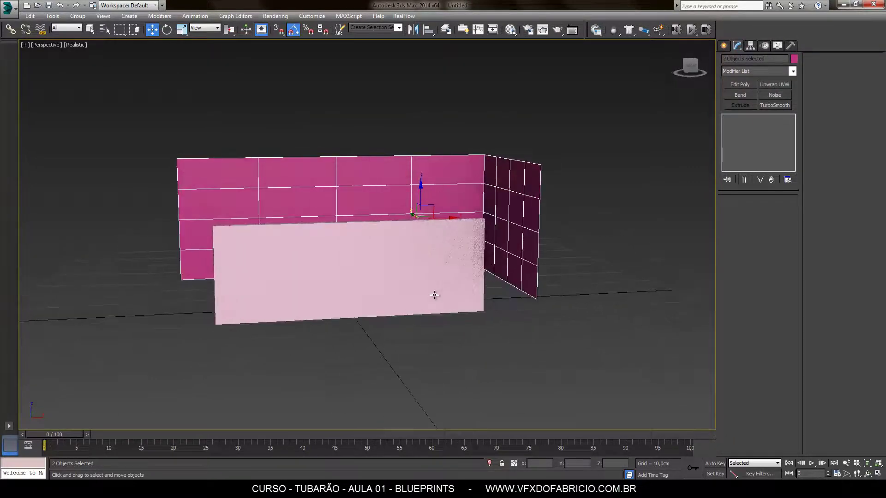
{"action": "left_click", "coordinate": [385, 308]}
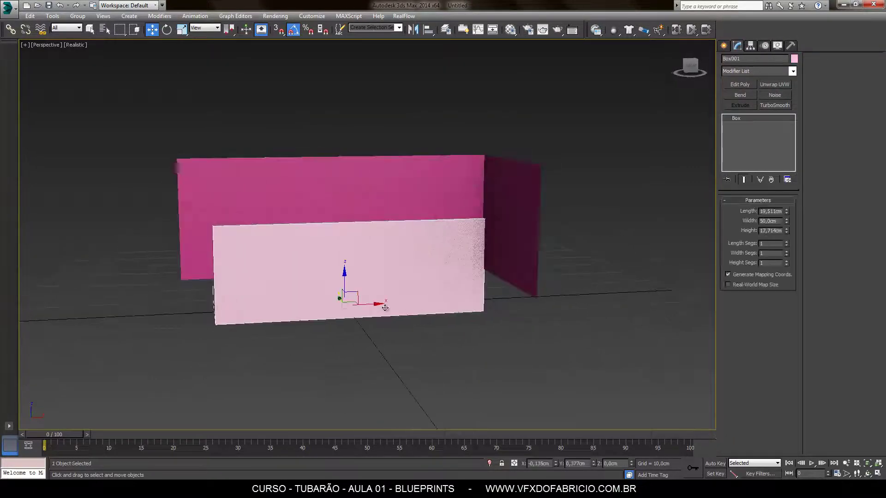
Zero the box's X and Y position and shift both walls to the right.
{"action": "right_click", "coordinate": [594, 465]}
{"action": "right_click", "coordinate": [555, 464]}
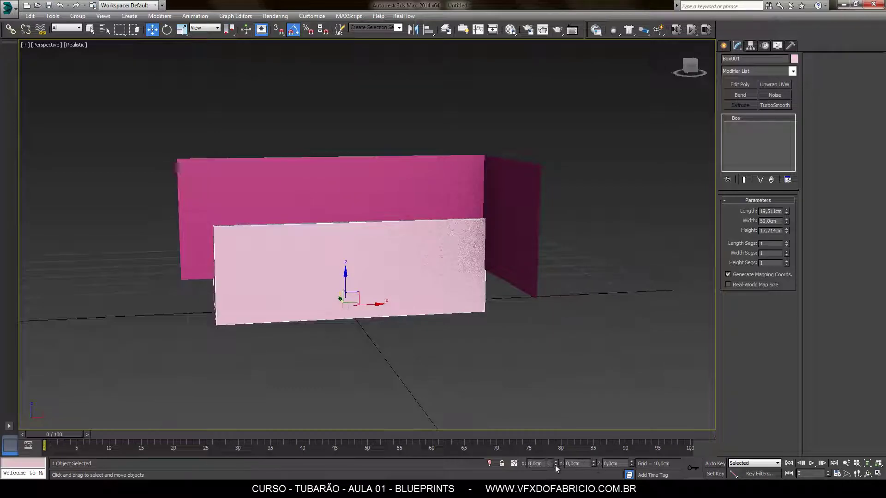
{"action": "left_click", "coordinate": [416, 199]}
{"action": "left_click_drag", "start_coordinate": [443, 177], "coordinate": [443, 177]}
{"action": "middle_click_drag", "start_coordinate": [464, 254], "coordinate": [453, 252], "text": "alt"}
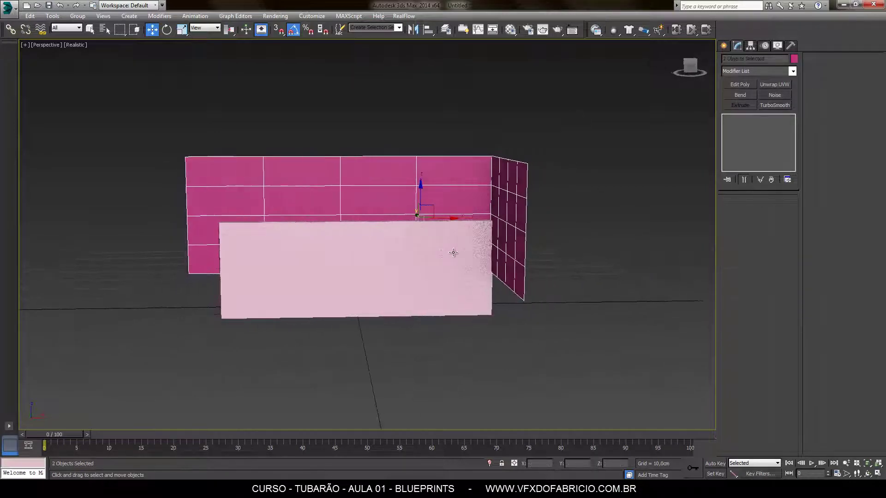
{"action": "left_click_drag", "start_coordinate": [448, 220], "coordinate": [464, 220]}
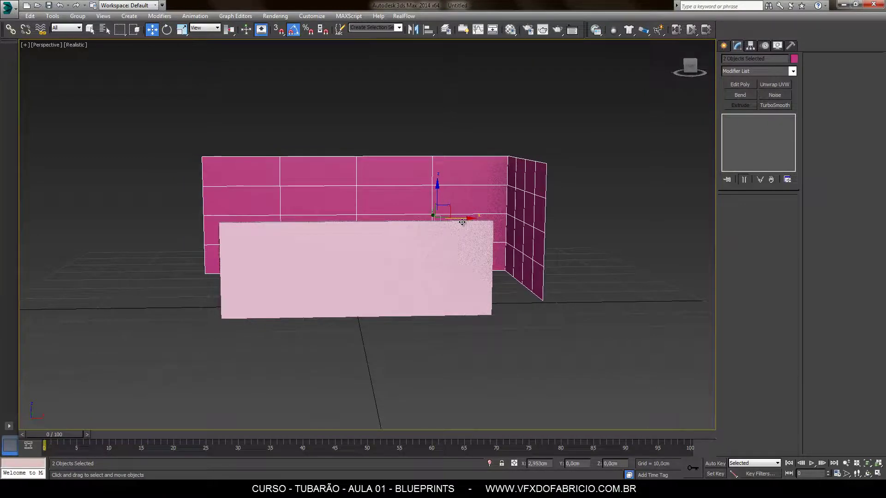
Shrink both walls slightly and shift them back a little to the left.
{"action": "left_click", "coordinate": [183, 31]}
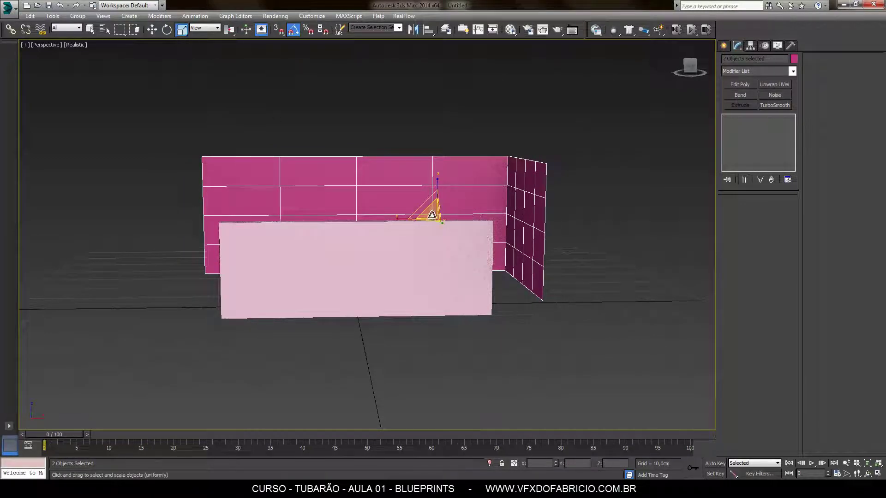
{"action": "mouse_move", "coordinate": [436, 225]}
{"action": "left_mouse_down"}
{"action": "mouse_move", "coordinate": [433, 245]}
{"action": "mouse_move", "coordinate": [448, 219]}
{"action": "left_mouse_up"}
{"action": "left_click", "coordinate": [152, 29]}
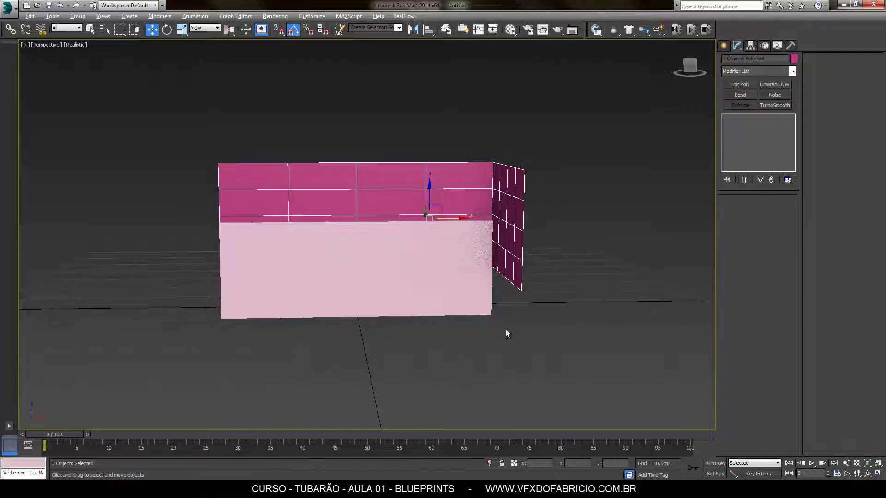
{"action": "mouse_move", "coordinate": [506, 330]}
{"action": "middle_mouse_down", "text": "alt"}
{"action": "mouse_move", "coordinate": [479, 329]}
{"action": "mouse_move", "coordinate": [568, 328]}
{"action": "mouse_move", "coordinate": [522, 337]}
{"action": "mouse_move", "coordinate": [528, 342]}
{"action": "mouse_move", "coordinate": [443, 337]}
{"action": "middle_mouse_up", "text": "alt"}
{"action": "scroll", "coordinate": [485, 291], "scroll_direction": "up", "scroll_amount": 2}
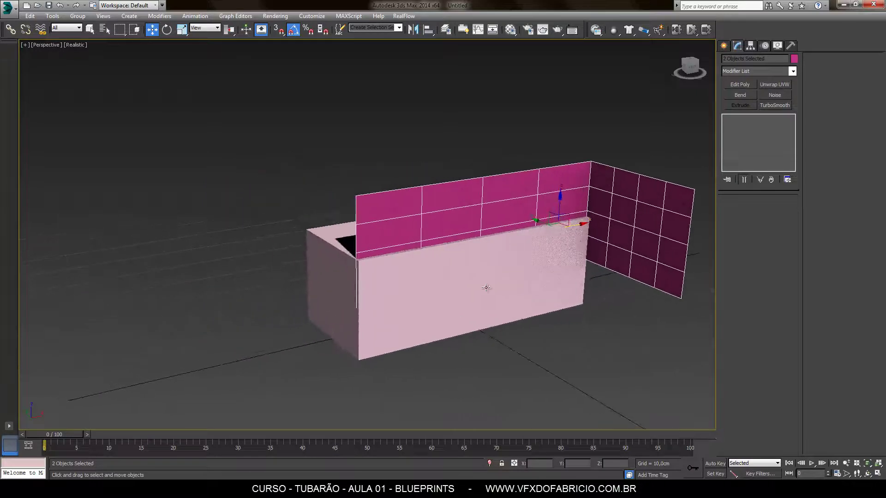
{"action": "scroll", "coordinate": [506, 259], "scroll_direction": "up", "scroll_amount": 3}
{"action": "middle_click_drag", "start_coordinate": [506, 260], "coordinate": [490, 309]}
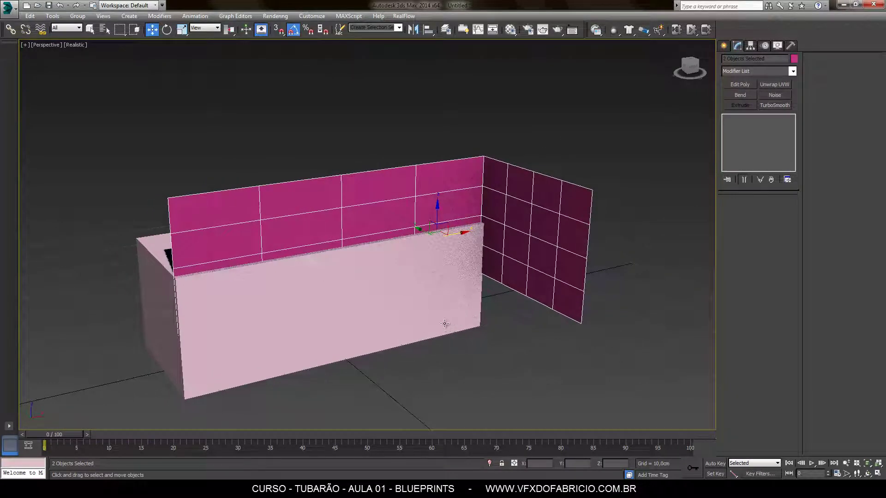
{"action": "mouse_move", "coordinate": [447, 325]}
{"action": "middle_mouse_down", "text": "alt"}
{"action": "mouse_move", "coordinate": [380, 327]}
{"action": "mouse_move", "coordinate": [400, 329]}
{"action": "middle_mouse_up", "text": "alt"}
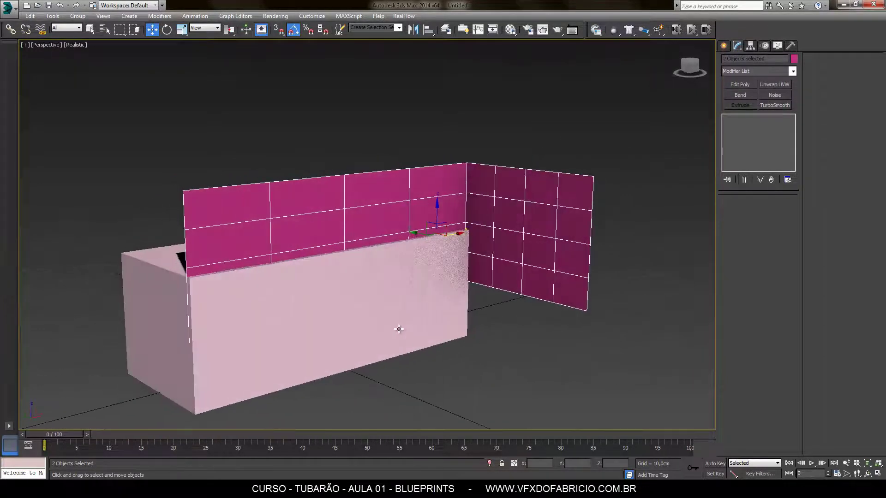
Delete the box and lower both walls slightly along Z.
{"action": "left_click", "coordinate": [450, 388]}
{"action": "left_click", "coordinate": [161, 307]}
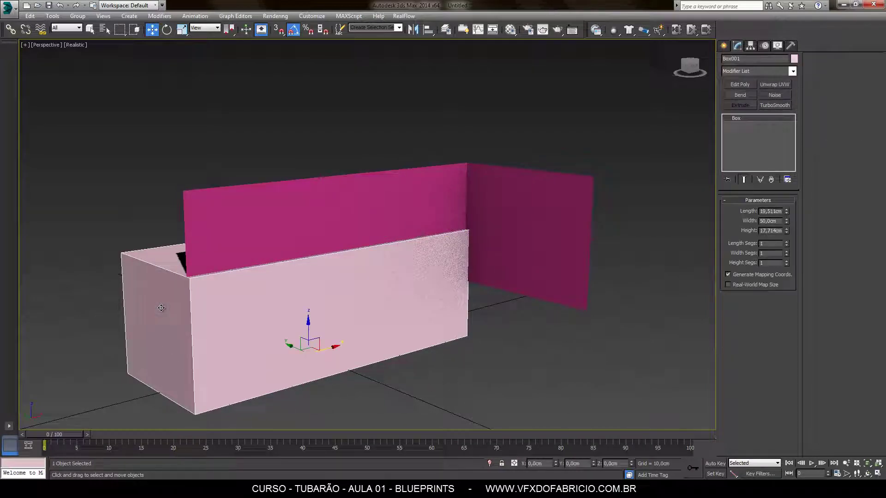
{"action": "key", "text": "Delete"}
{"action": "key", "text": "ctrl+a"}
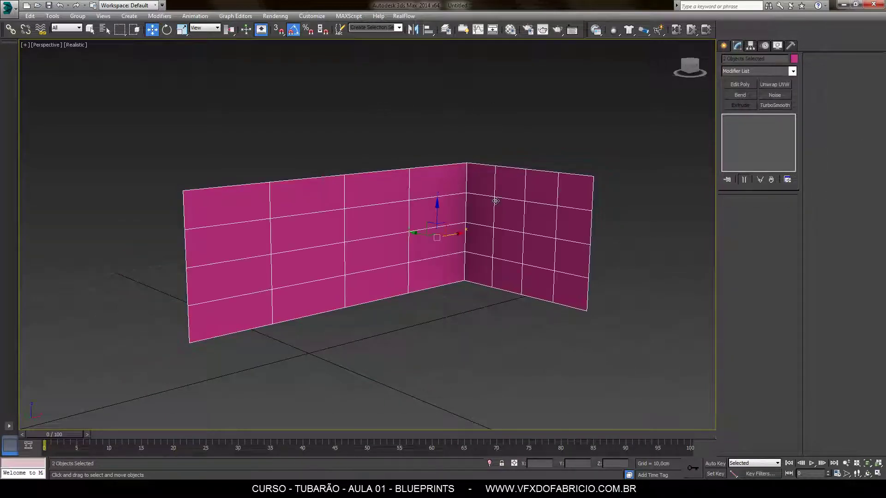
{"action": "left_click_drag", "start_coordinate": [445, 220], "coordinate": [442, 274]}
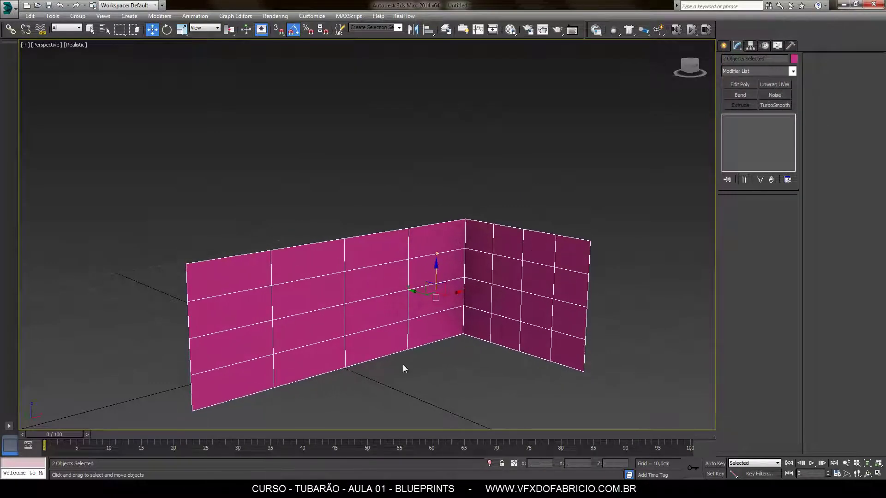
{"action": "mouse_move", "coordinate": [404, 366]}
{"action": "middle_mouse_down"}
{"action": "mouse_move", "coordinate": [423, 329]}
{"action": "mouse_move", "coordinate": [470, 321]}
{"action": "mouse_move", "coordinate": [455, 281]}
{"action": "mouse_move", "coordinate": [462, 286]}
{"action": "middle_mouse_up"}
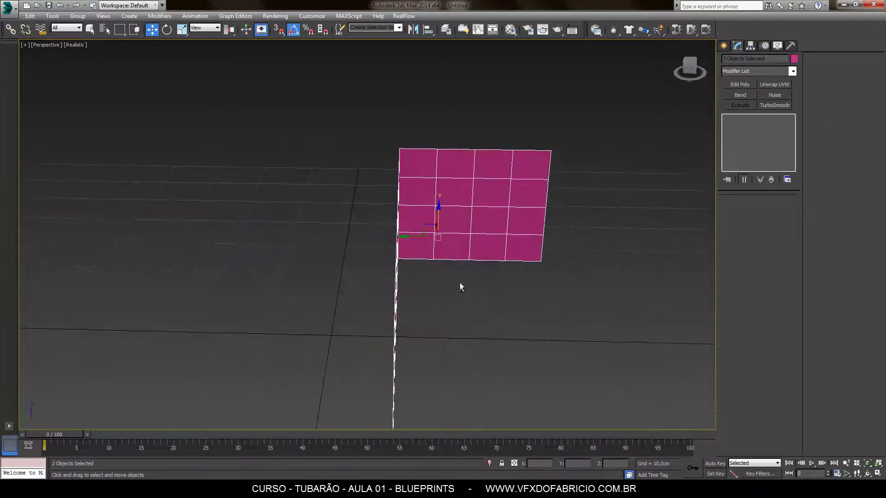
{"action": "mouse_move", "coordinate": [411, 240]}
{"action": "middle_mouse_down", "text": "alt"}
{"action": "mouse_move", "coordinate": [350, 243]}
{"action": "mouse_move", "coordinate": [408, 287]}
{"action": "middle_mouse_up", "text": "alt"}
Select the side wall, activate Select and Link, then pick and test-move the front wall.
{"action": "left_click", "coordinate": [543, 174]}
{"action": "left_click", "coordinate": [483, 200]}
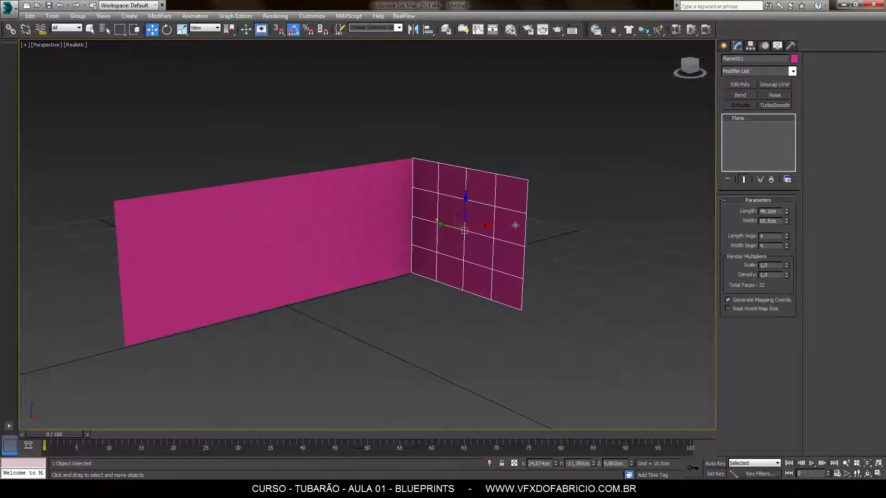
{"action": "key", "text": "ctrl+l"}
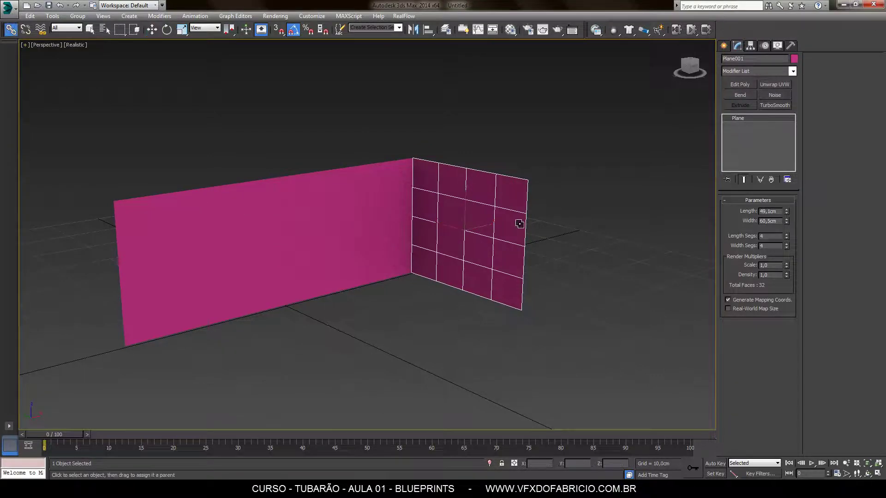
{"action": "left_click", "coordinate": [306, 237]}
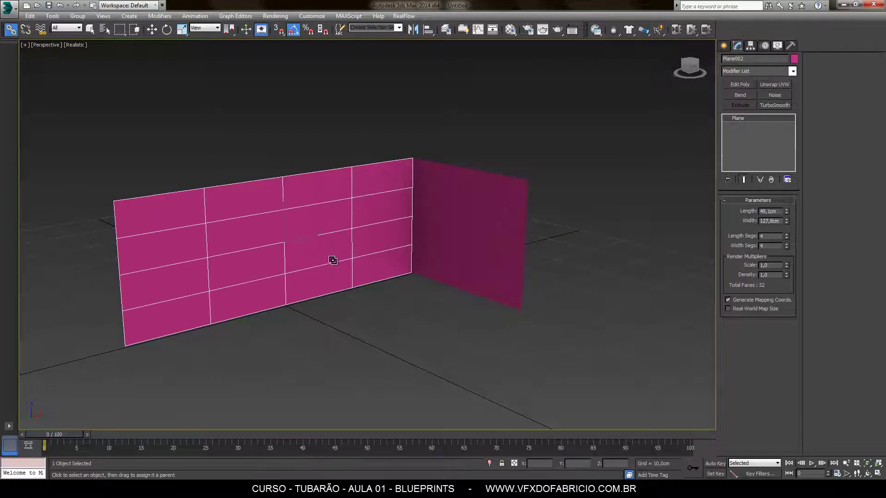
{"action": "key", "text": "w"}
{"action": "left_click_drag", "start_coordinate": [291, 226], "coordinate": [462, 263]}
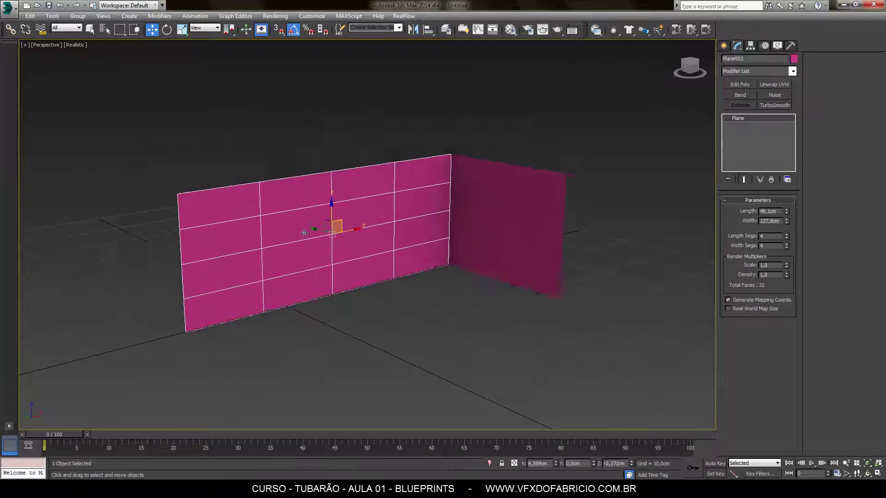
Constrain movement to the ZX plane with F8, orbit around the front wall, and deselect.
{"action": "left_click", "coordinate": [452, 189]}
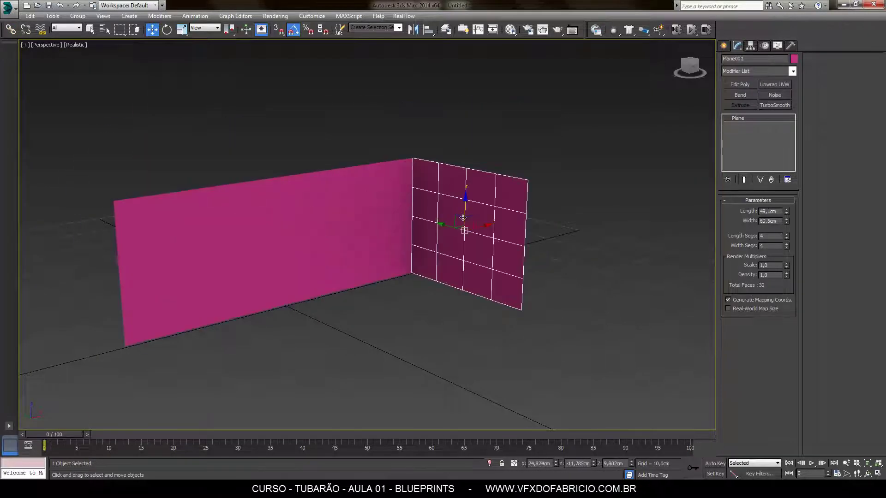
{"action": "key", "text": "F8"}
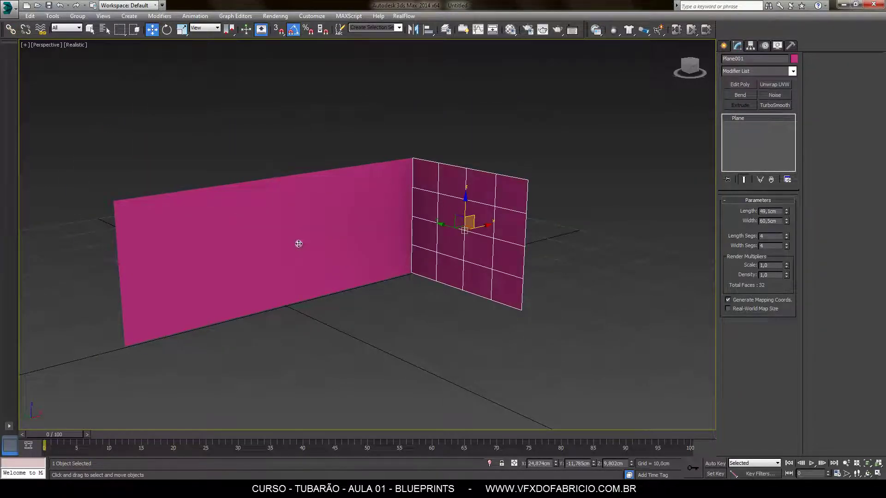
{"action": "left_click", "coordinate": [299, 243]}
{"action": "middle_click_drag", "start_coordinate": [299, 244], "coordinate": [446, 327]}
{"action": "mouse_move", "coordinate": [489, 362]}
{"action": "middle_mouse_down", "text": "alt"}
{"action": "mouse_move", "coordinate": [477, 355]}
{"action": "mouse_move", "coordinate": [475, 233]}
{"action": "middle_mouse_up", "text": "alt"}
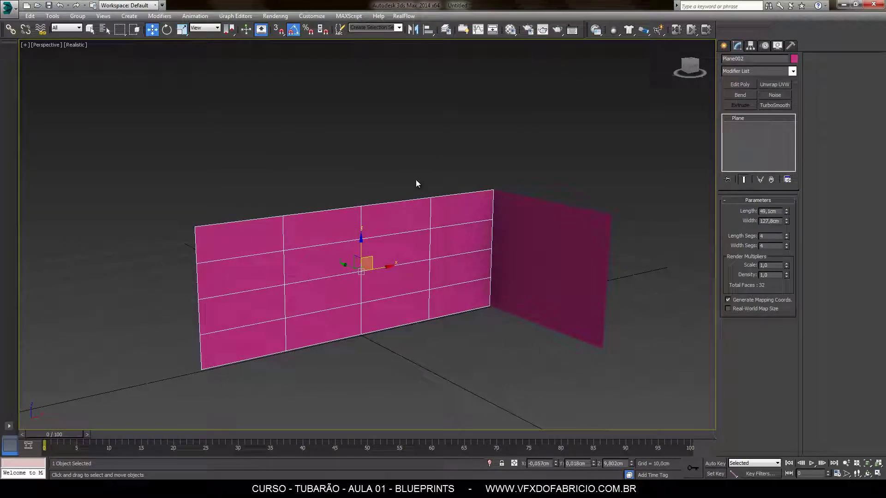
{"action": "left_click", "coordinate": [436, 145]}
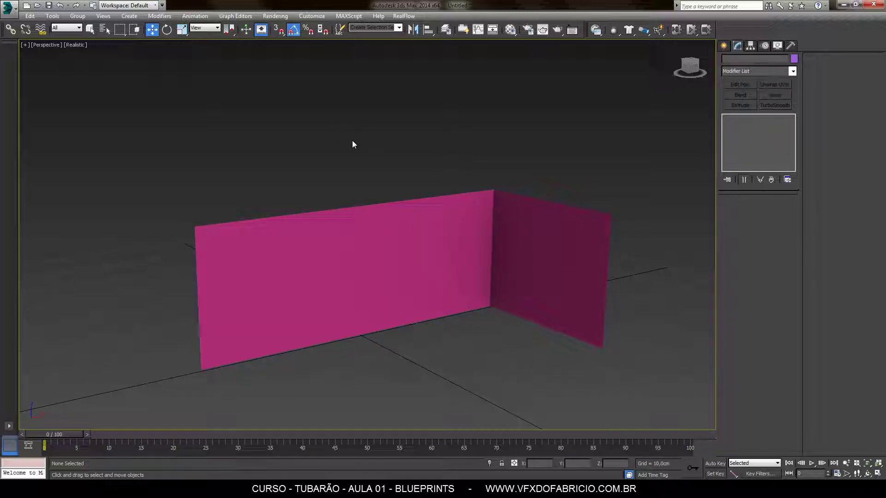
Open the Material Editor with M and try Slate mode.
{"action": "key", "text": "m"}
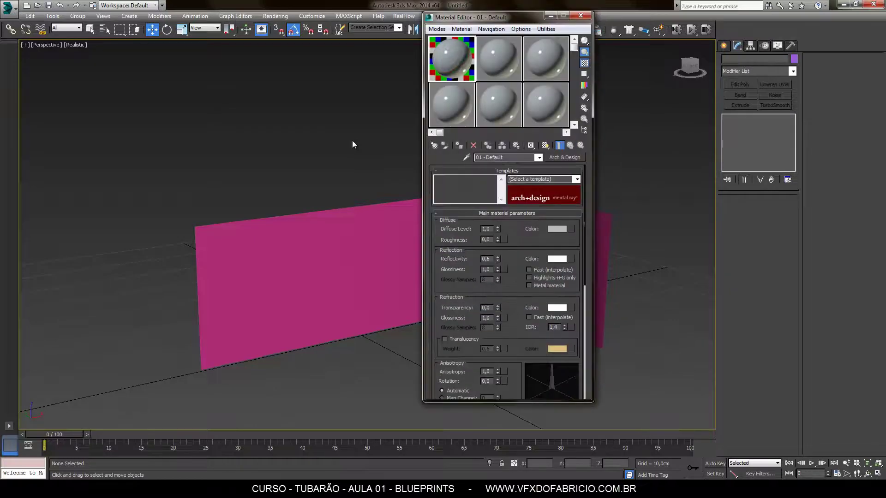
{"action": "left_click", "coordinate": [437, 29]}
{"action": "left_click", "coordinate": [453, 54]}
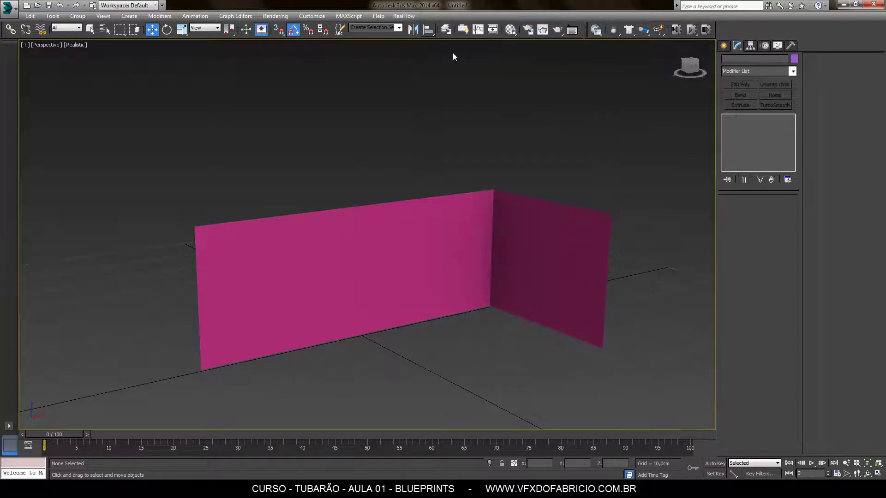
{"action": "left_click_drag", "start_coordinate": [510, 85], "coordinate": [323, 60]}
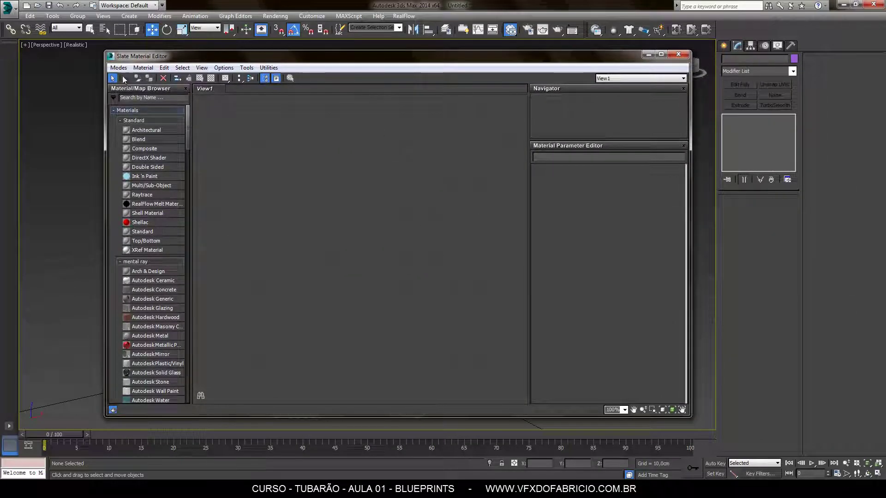
Return to the Compact Material Editor, move it right of the walls, and pick the first sample slot.
{"action": "left_click", "coordinate": [124, 70]}
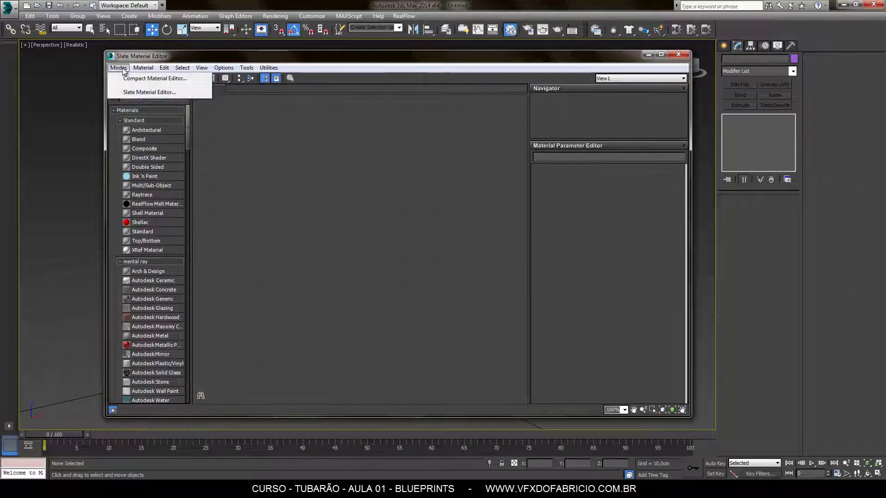
{"action": "left_click", "coordinate": [143, 79]}
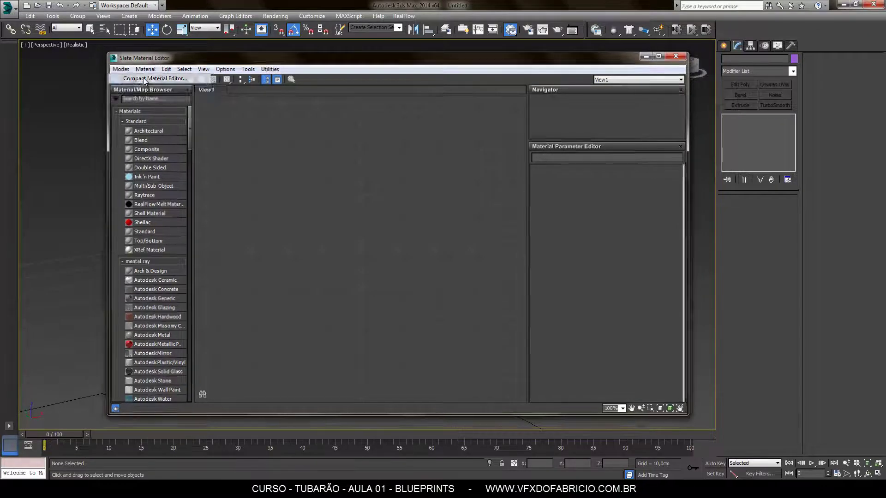
{"action": "left_click_drag", "start_coordinate": [497, 20], "coordinate": [702, 28]}
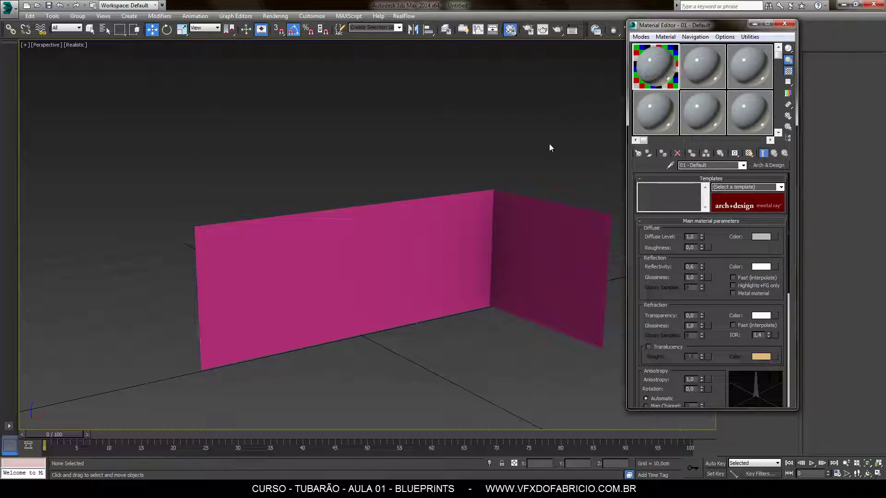
{"action": "mouse_move", "coordinate": [592, 236]}
{"action": "middle_mouse_down"}
{"action": "mouse_move", "coordinate": [477, 245]}
{"action": "mouse_move", "coordinate": [498, 249]}
{"action": "middle_mouse_up"}
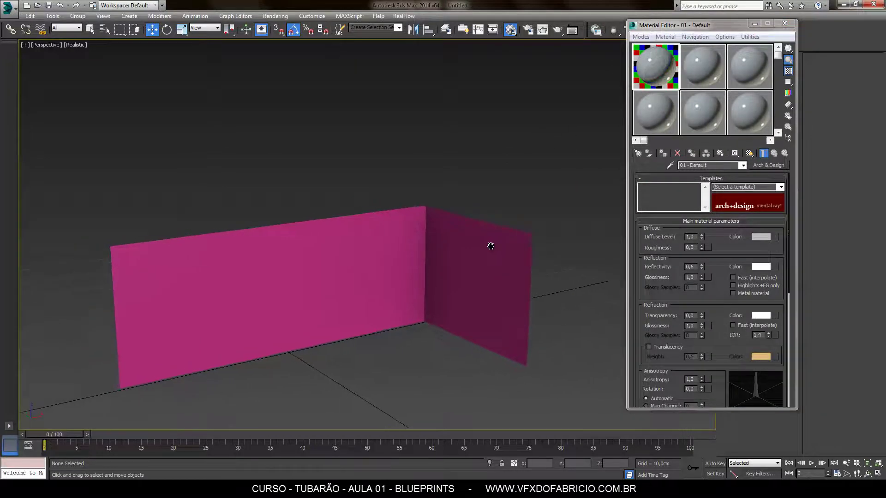
{"action": "left_click", "coordinate": [660, 70]}
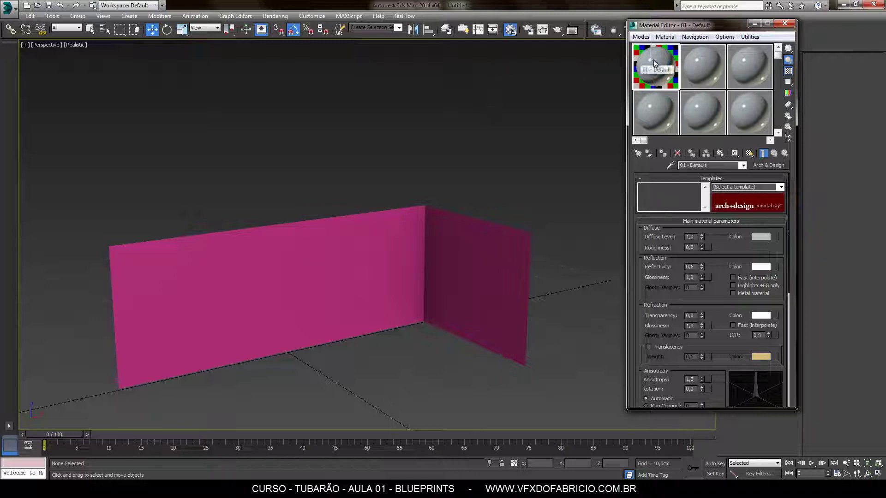
Change material 01 - Default to Standard and apply it to the long wall.
{"action": "left_click", "coordinate": [769, 165]}
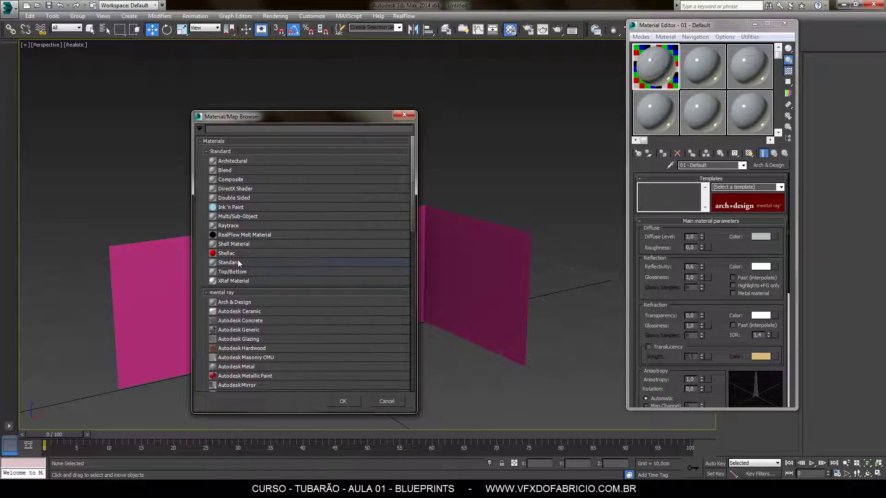
{"action": "double_click", "coordinate": [239, 263]}
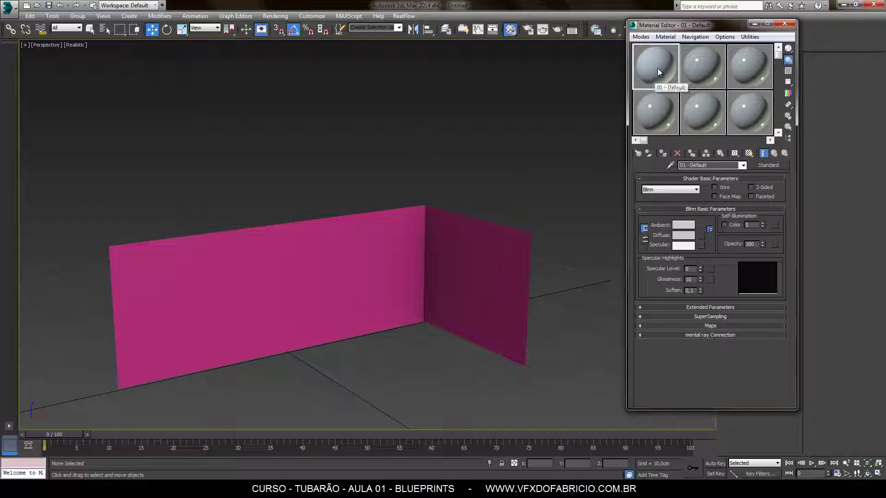
{"action": "left_click_drag", "start_coordinate": [658, 69], "coordinate": [364, 265]}
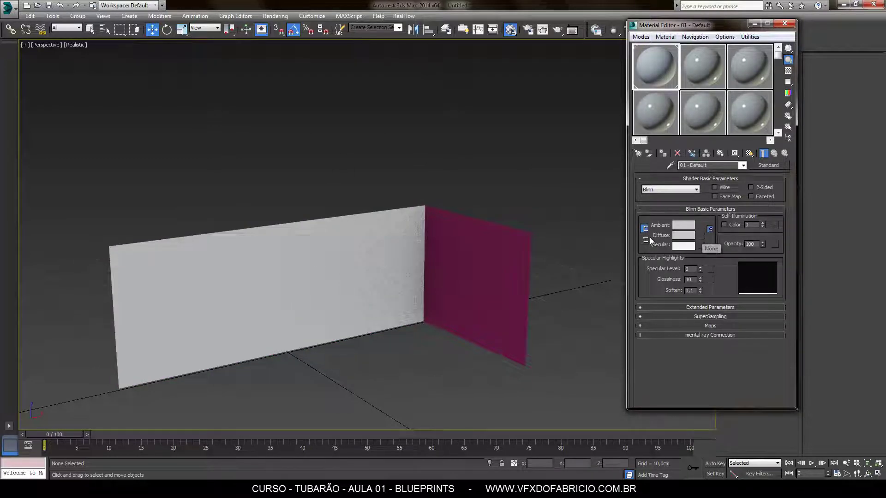
Load tuba_lado.jpg from the ref folder as the Diffuse bitmap.
{"action": "left_click", "coordinate": [701, 235]}
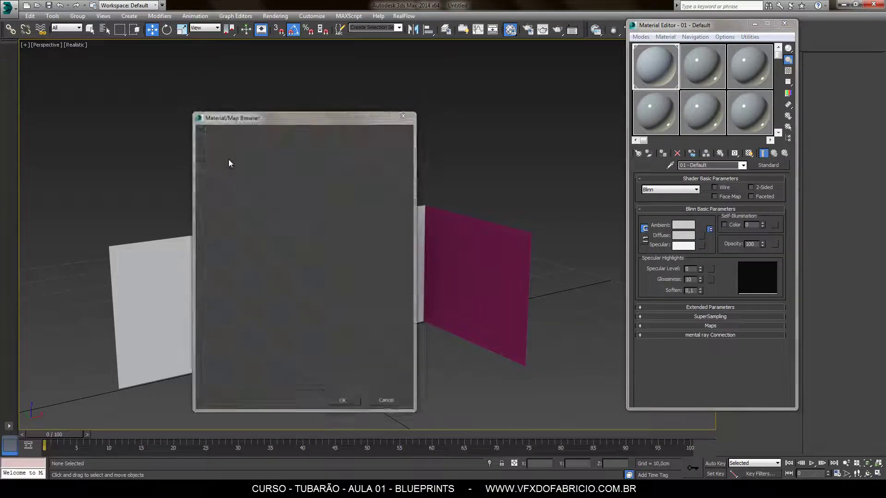
{"action": "double_click", "coordinate": [229, 164]}
{"action": "left_click", "coordinate": [166, 22]}
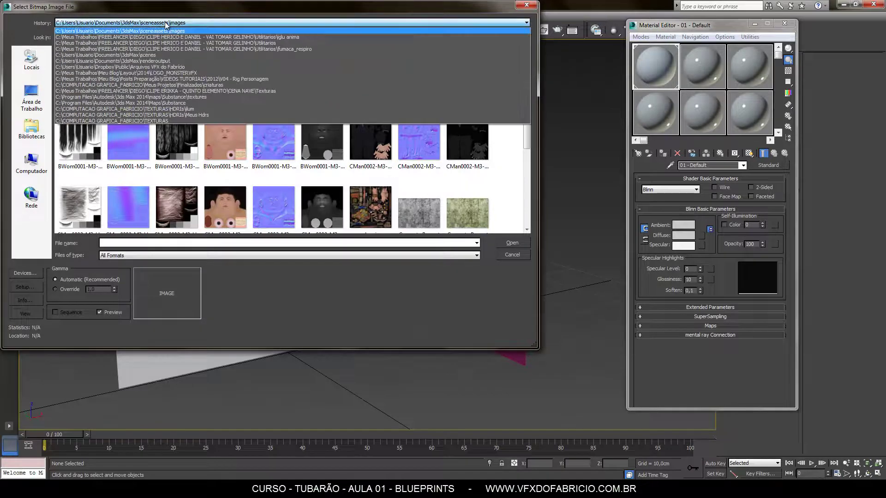
{"action": "left_click", "coordinate": [166, 31]}
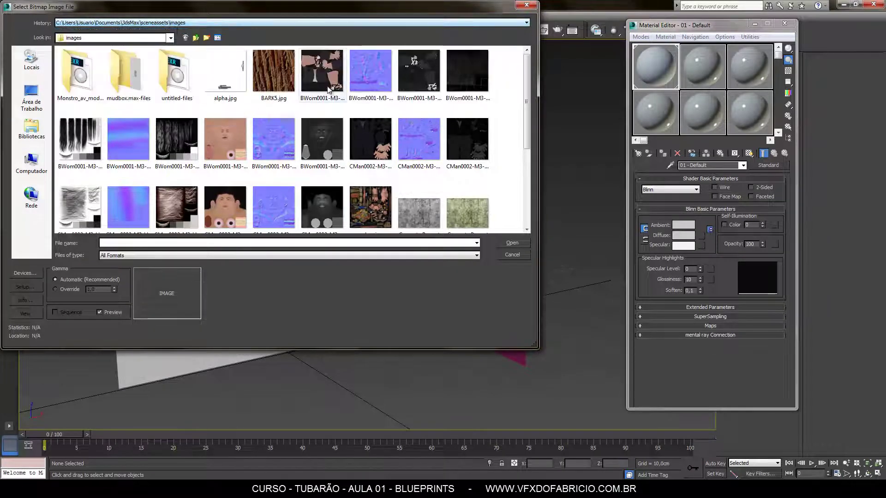
{"action": "left_click", "coordinate": [31, 97]}
{"action": "double_click", "coordinate": [78, 71]}
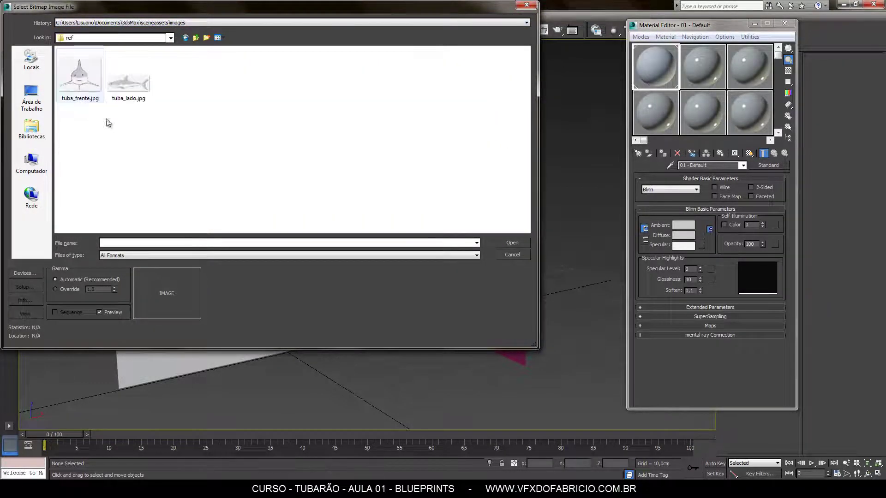
{"action": "left_click", "coordinate": [128, 83]}
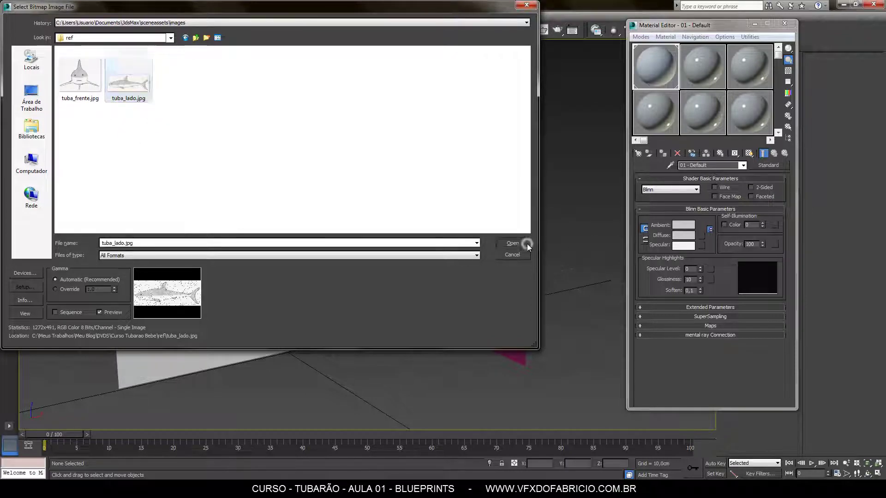
{"action": "left_click", "coordinate": [512, 243]}
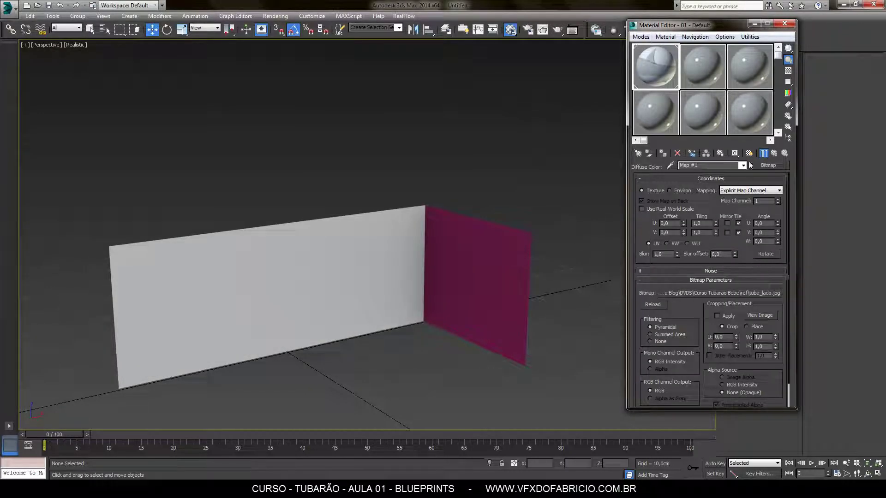
Enable Show Shaded Material in Viewport so the side-view shark appears on the wall.
{"action": "left_click", "coordinate": [748, 153]}
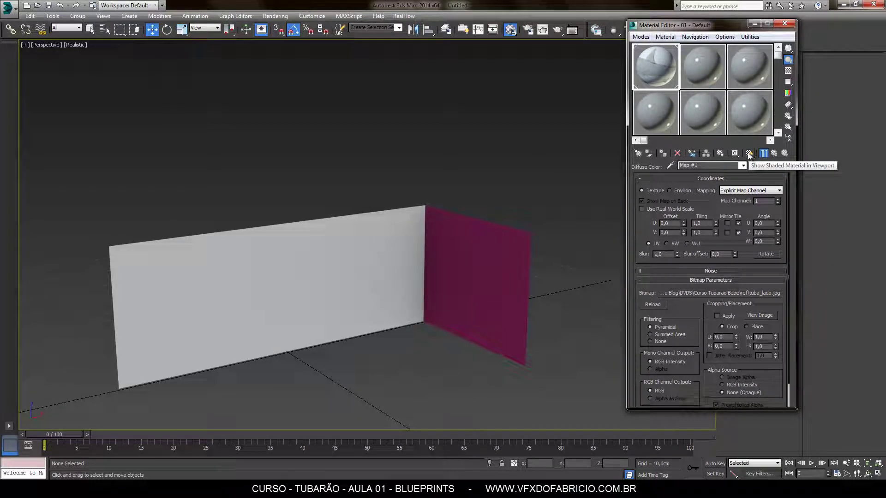
{"action": "left_click", "coordinate": [748, 153]}
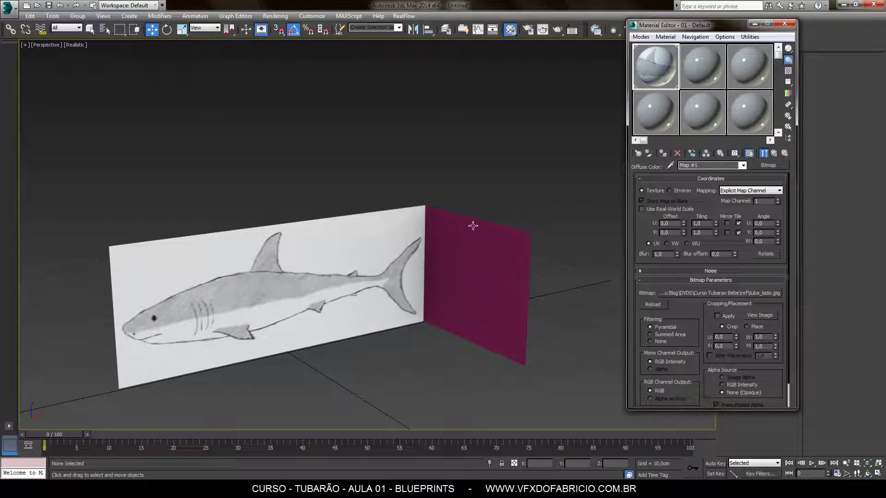
{"action": "left_click", "coordinate": [479, 259]}
{"action": "left_click", "coordinate": [503, 200]}
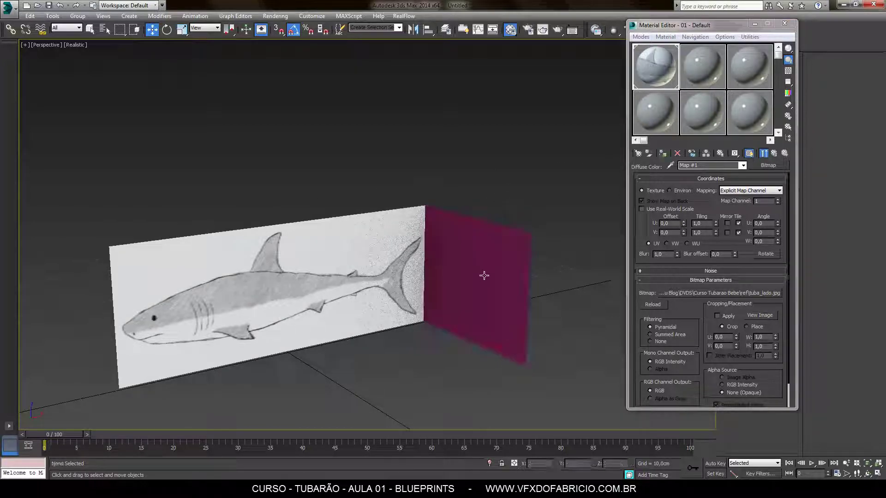
Make slot 02 a Standard material with tuba_frente.jpg as Diffuse bitmap, shown in viewport.
{"action": "left_click", "coordinate": [698, 63]}
{"action": "left_click", "coordinate": [770, 165]}
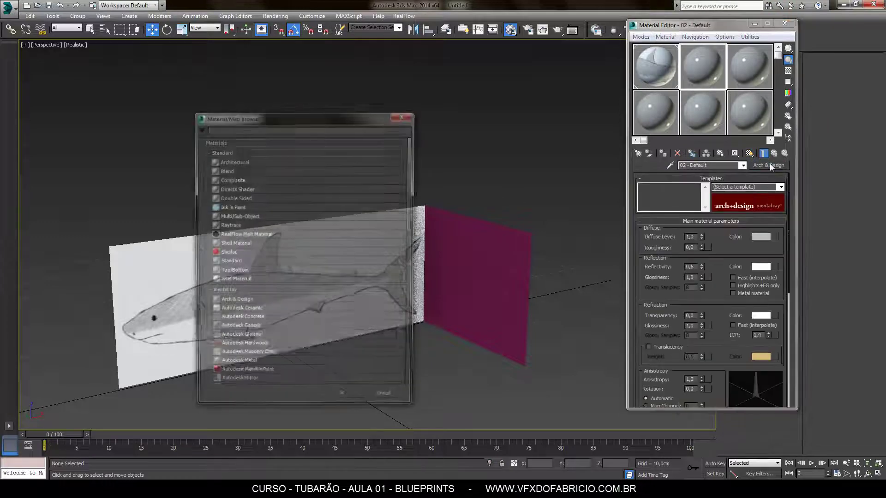
{"action": "double_click", "coordinate": [229, 262]}
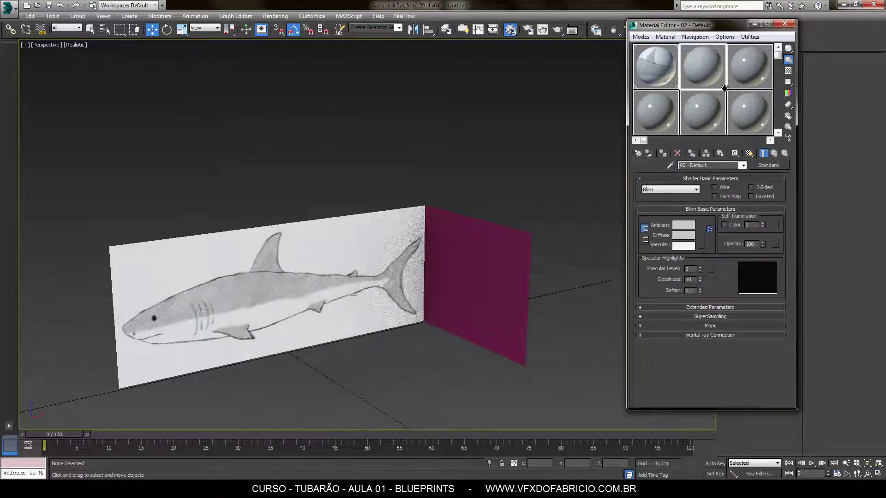
{"action": "left_click", "coordinate": [702, 235]}
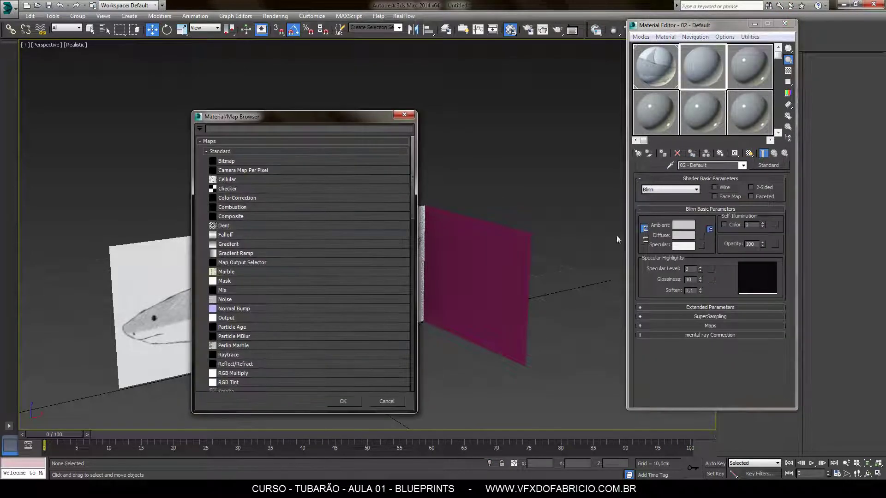
{"action": "double_click", "coordinate": [232, 168]}
{"action": "double_click", "coordinate": [97, 105]}
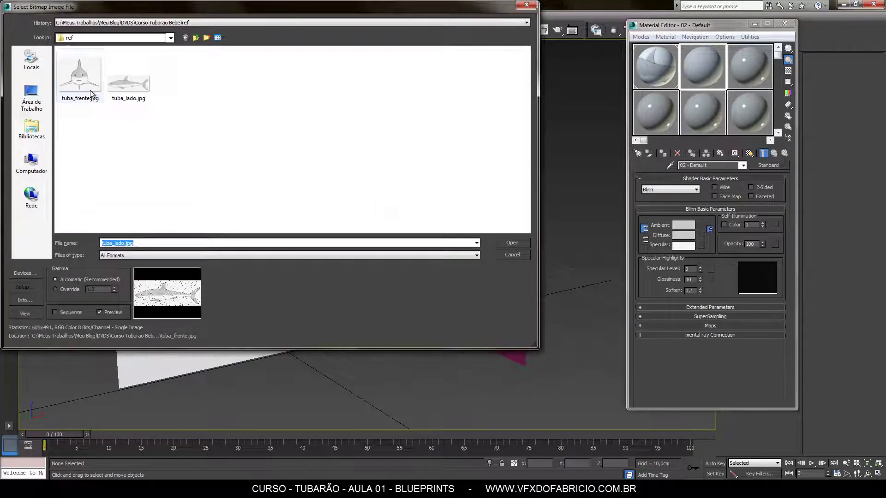
{"action": "left_click", "coordinate": [749, 153]}
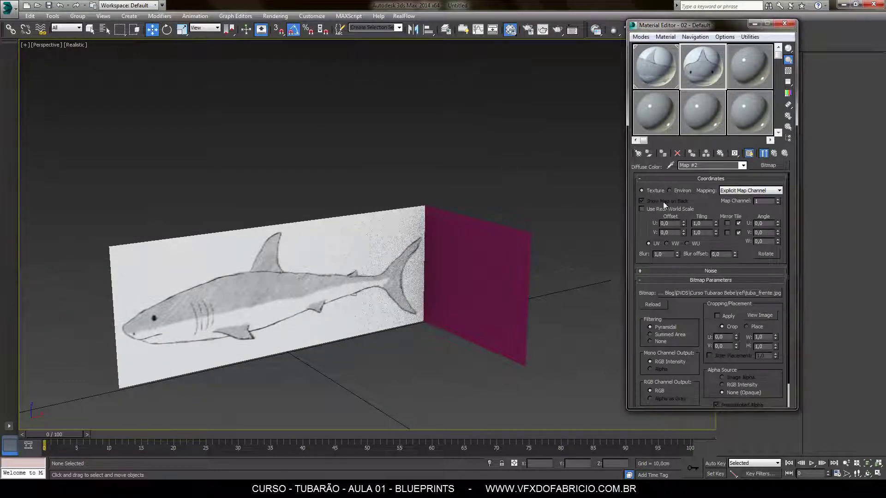
Apply the front-view material to Plane001 and set Self-Illumination to 100 in both materials.
{"action": "left_click", "coordinate": [774, 154]}
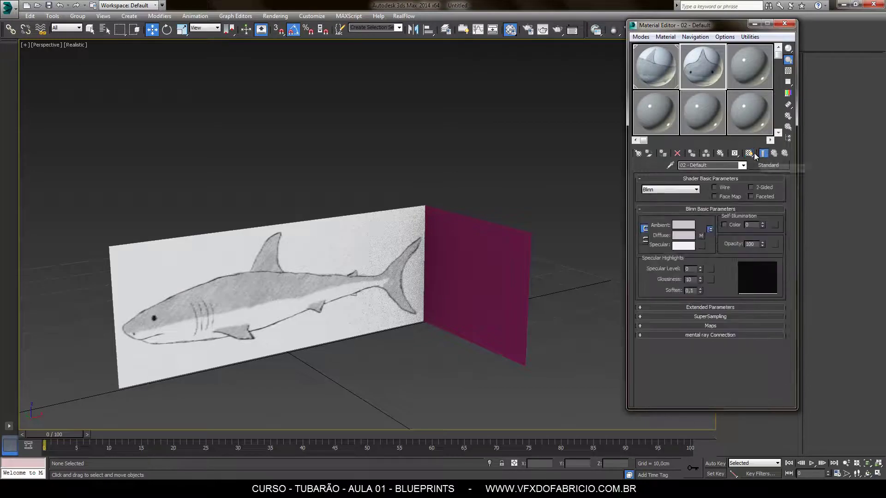
{"action": "left_click_drag", "start_coordinate": [685, 85], "coordinate": [490, 258]}
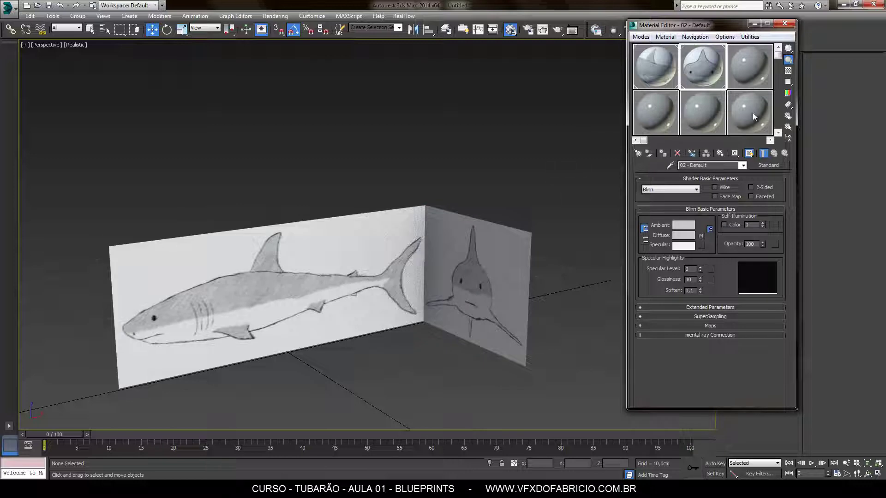
{"action": "left_click", "coordinate": [749, 153]}
{"action": "type", "text": "100"}
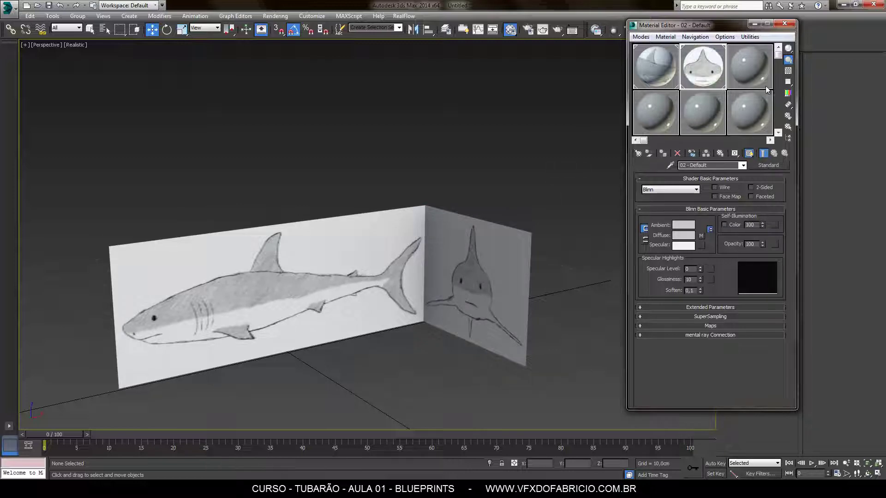
{"action": "left_click", "coordinate": [655, 62]}
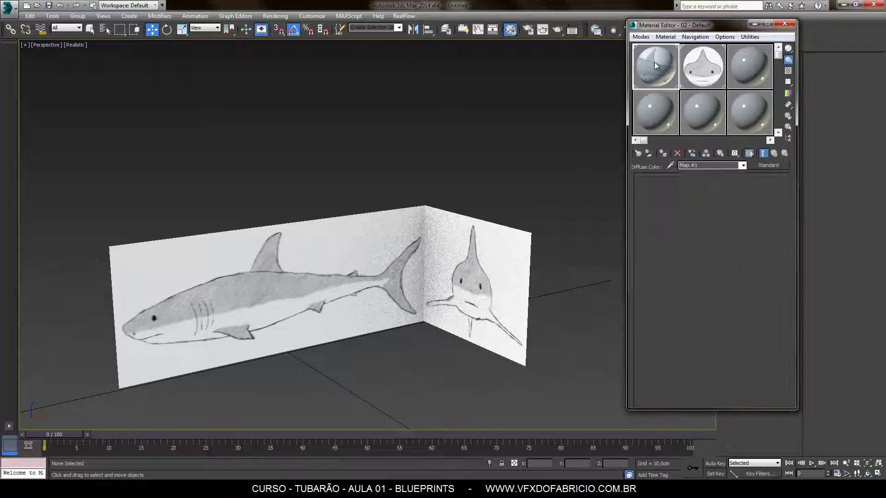
{"action": "left_click", "coordinate": [774, 155]}
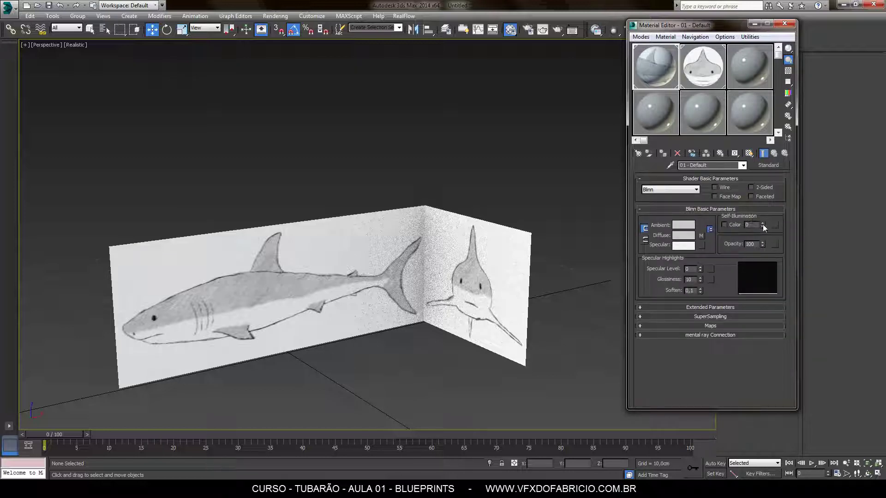
{"action": "left_click_drag", "start_coordinate": [763, 225], "coordinate": [763, 69]}
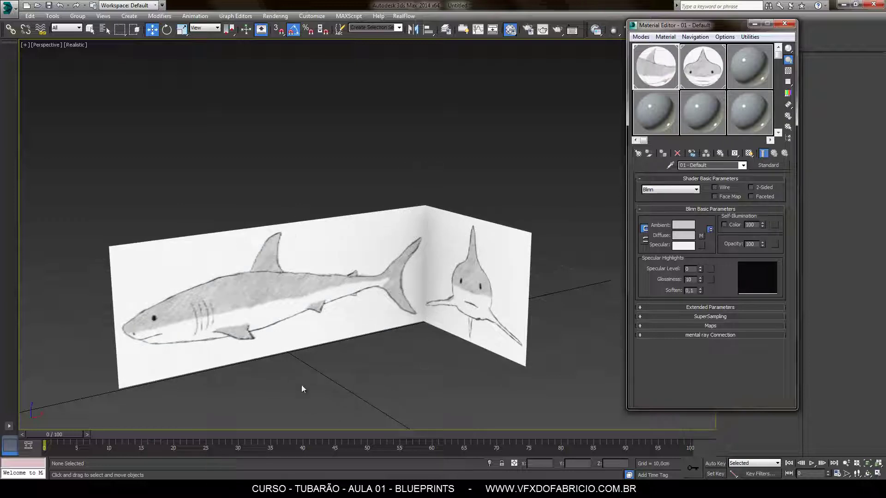
Close the Material Editor and pan to recentre both shark blueprints in the Perspective view.
{"action": "mouse_move", "coordinate": [361, 402]}
{"action": "middle_mouse_down"}
{"action": "mouse_move", "coordinate": [376, 381]}
{"action": "mouse_move", "coordinate": [502, 343]}
{"action": "middle_mouse_up"}
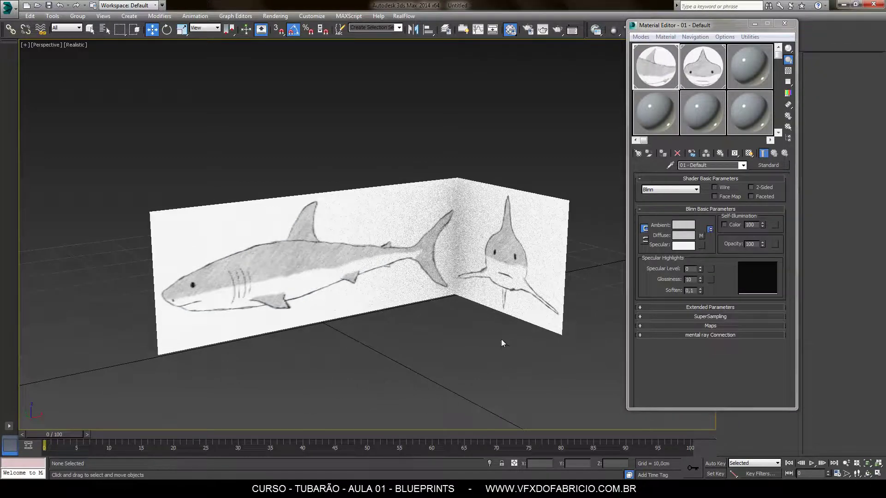
{"action": "left_click", "coordinate": [784, 23]}
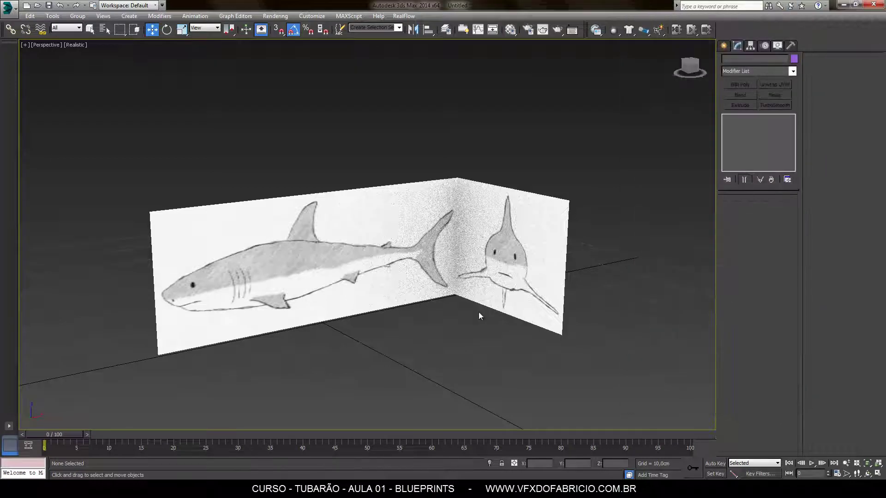
{"action": "mouse_move", "coordinate": [450, 342]}
{"action": "middle_mouse_down"}
{"action": "mouse_move", "coordinate": [429, 357]}
{"action": "mouse_move", "coordinate": [451, 348]}
{"action": "mouse_move", "coordinate": [449, 340]}
{"action": "mouse_move", "coordinate": [453, 358]}
{"action": "mouse_move", "coordinate": [438, 345]}
{"action": "mouse_move", "coordinate": [470, 323]}
{"action": "mouse_move", "coordinate": [484, 332]}
{"action": "middle_mouse_up"}
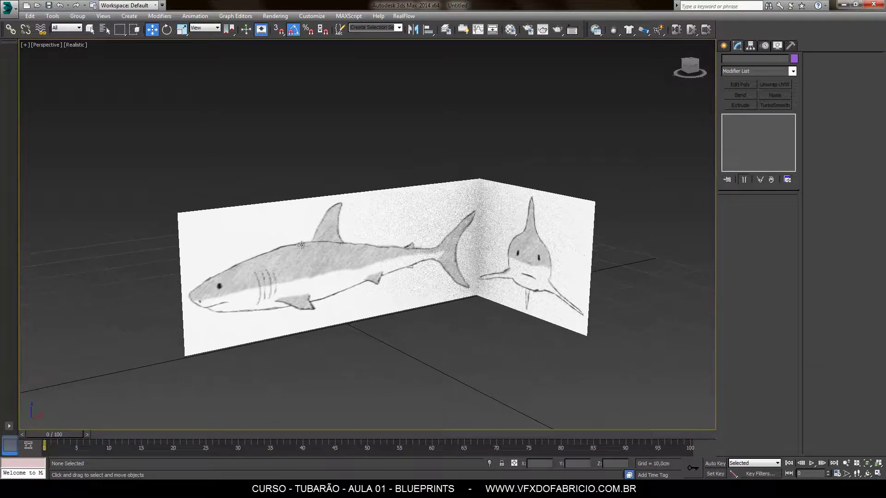
Switch the Perspective view to Shaded display and select both shark blueprint planes.
{"action": "left_click", "coordinate": [76, 46]}
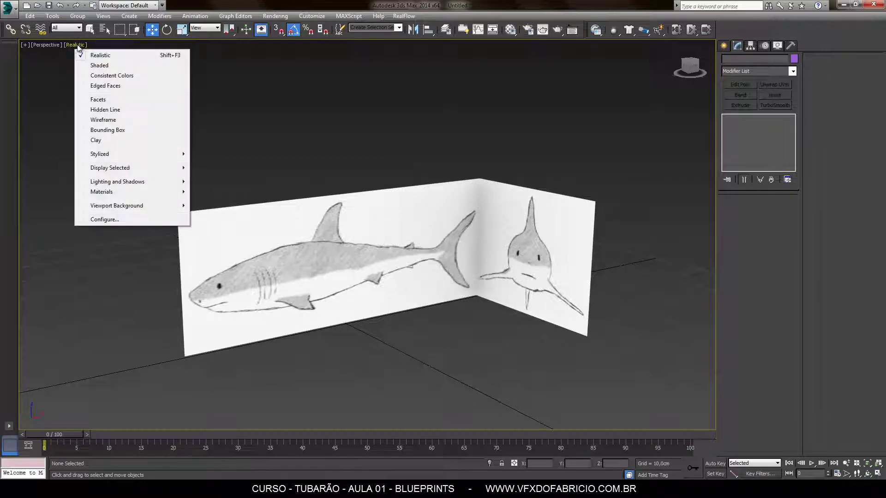
{"action": "left_click", "coordinate": [110, 66]}
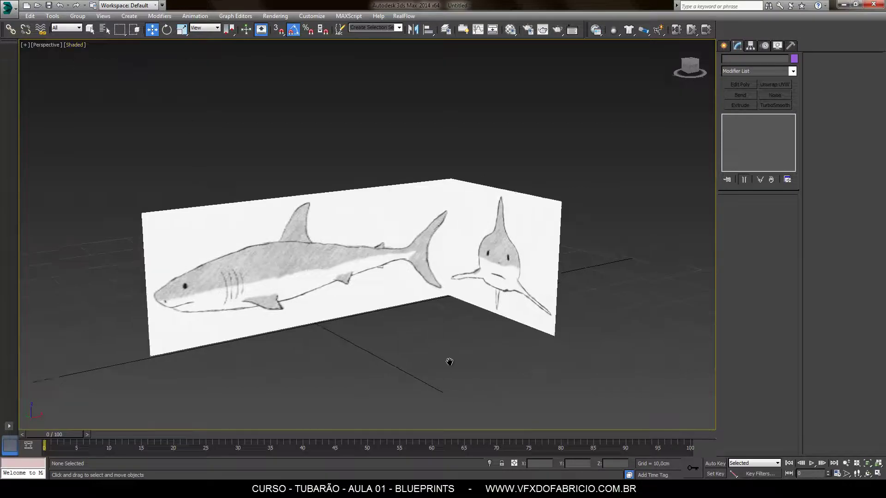
{"action": "mouse_move", "coordinate": [463, 366]}
{"action": "middle_mouse_down"}
{"action": "mouse_move", "coordinate": [433, 340]}
{"action": "mouse_move", "coordinate": [453, 358]}
{"action": "middle_mouse_up"}
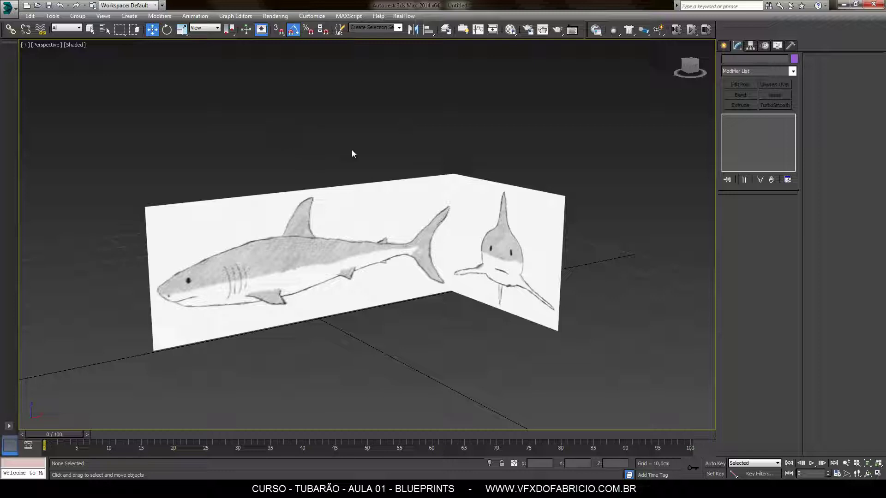
{"action": "left_click_drag", "start_coordinate": [286, 145], "coordinate": [492, 258]}
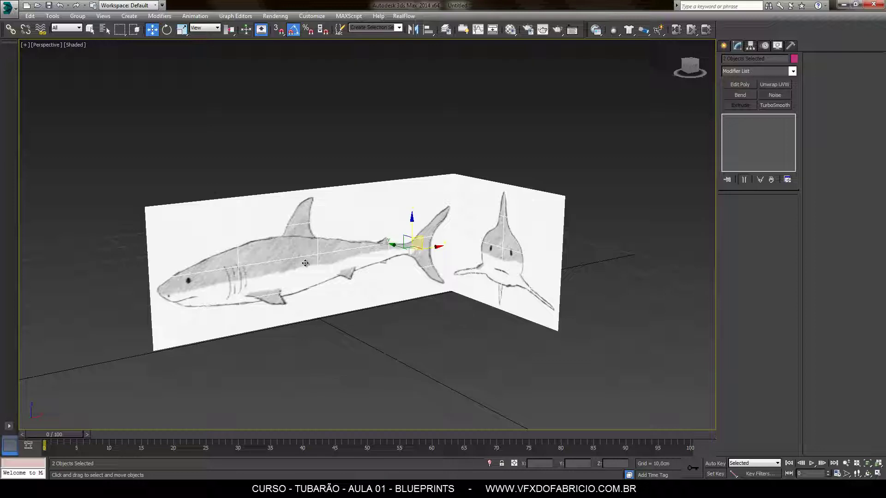
{"action": "left_click", "coordinate": [73, 45]}
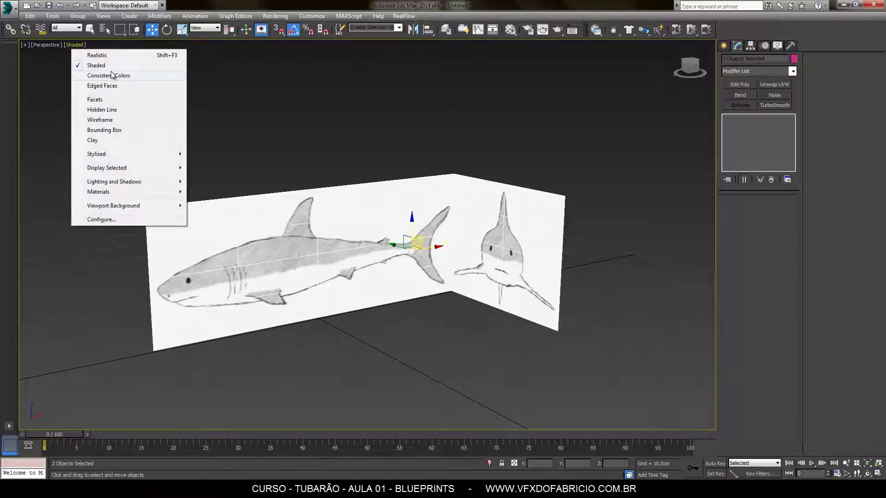
{"action": "mouse_move", "coordinate": [107, 168]}
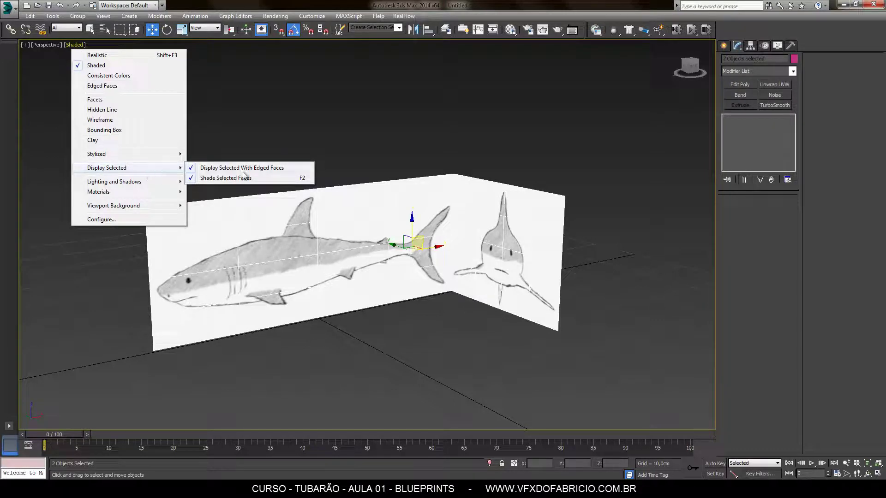
Turn off edged faces on the blueprint planes, then select each plane to check its size.
{"action": "left_click", "coordinate": [289, 167]}
{"action": "left_click", "coordinate": [398, 141]}
{"action": "left_click", "coordinate": [393, 276]}
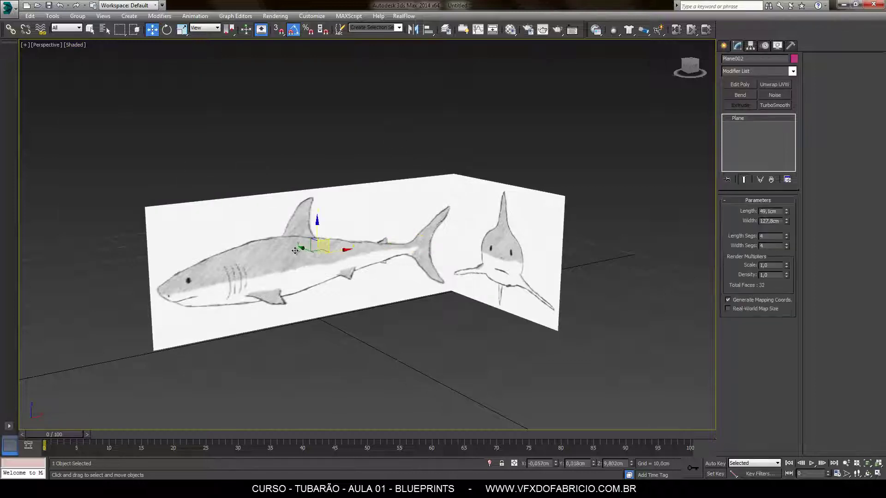
{"action": "left_click", "coordinate": [521, 243]}
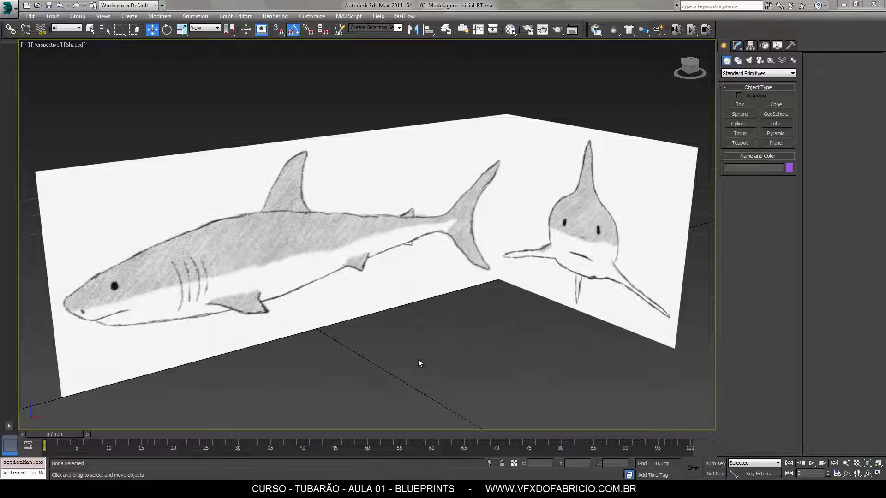
{"action": "middle_click_drag", "start_coordinate": [419, 363], "coordinate": [423, 367]}
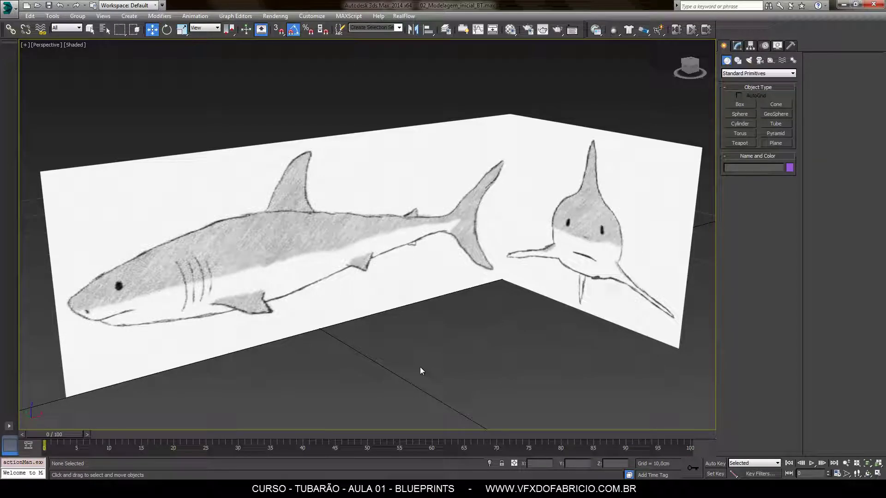
{"action": "middle_click_drag", "start_coordinate": [444, 362], "coordinate": [441, 360]}
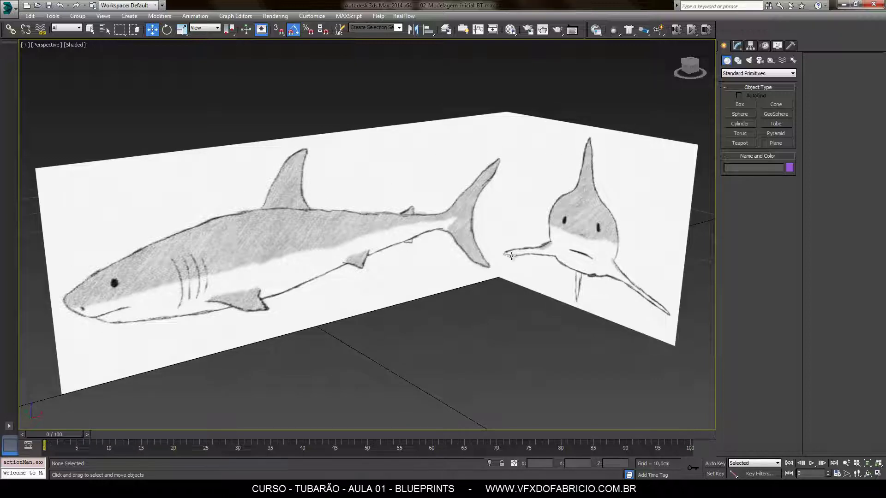
{"action": "left_click", "coordinate": [77, 45]}
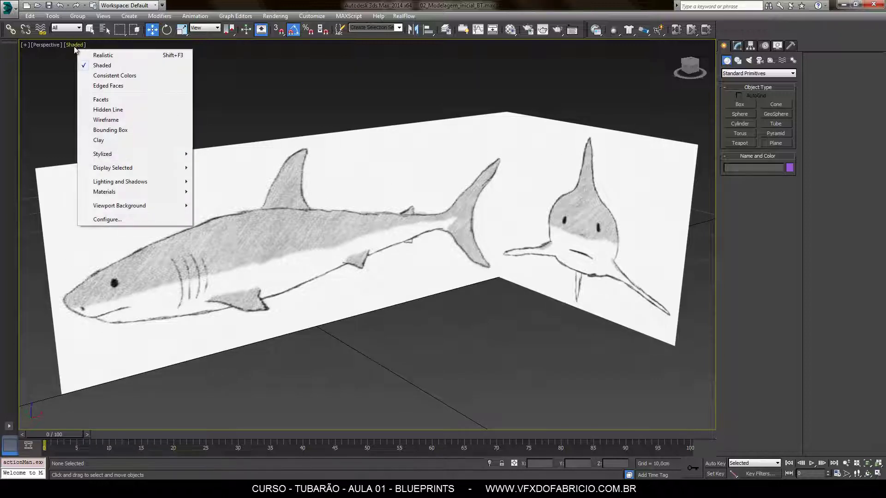
In Viewport Configuration's Display Performance, try Texture Maps values of 512 and then 128.
{"action": "left_click", "coordinate": [113, 220]}
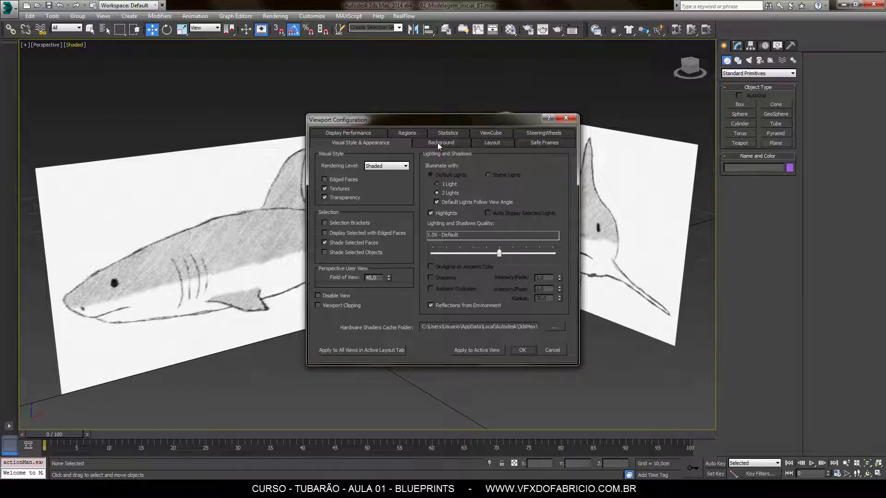
{"action": "left_click", "coordinate": [363, 133]}
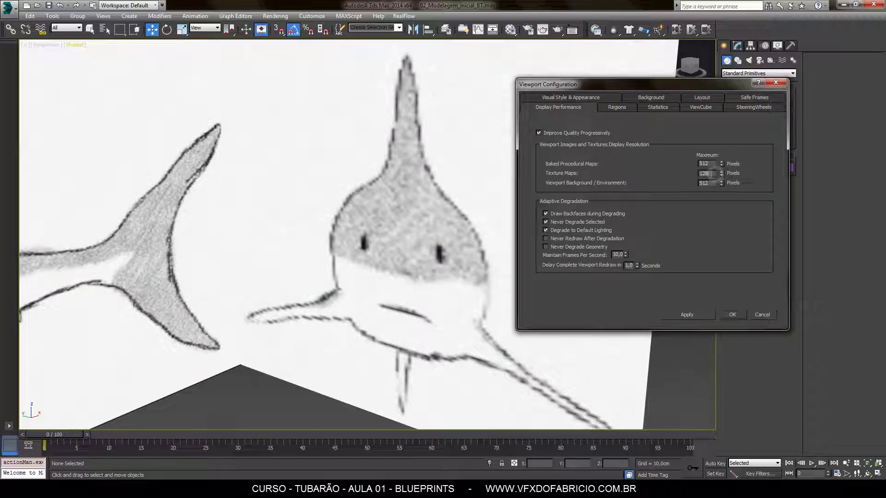
{"action": "type", "text": "512"}
{"action": "key", "text": "Return"}
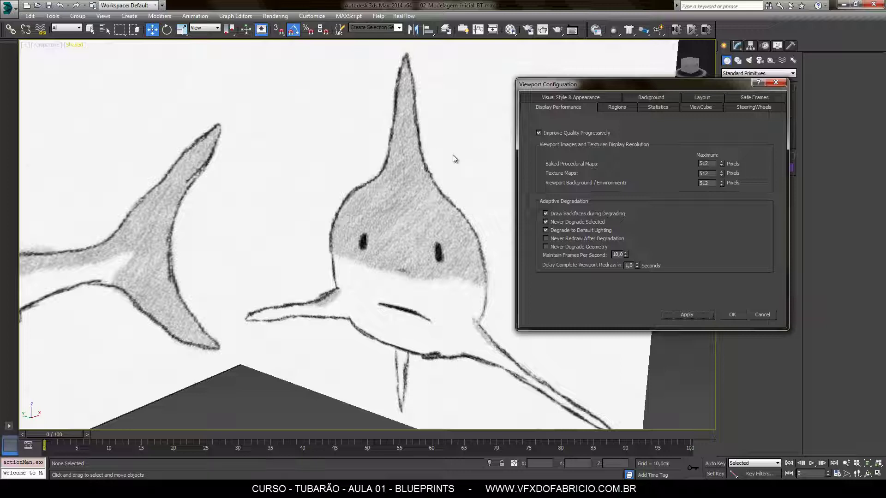
{"action": "double_click", "coordinate": [705, 173]}
{"action": "type", "text": "12"}
{"action": "type", "text": "8"}
{"action": "left_click", "coordinate": [686, 313]}
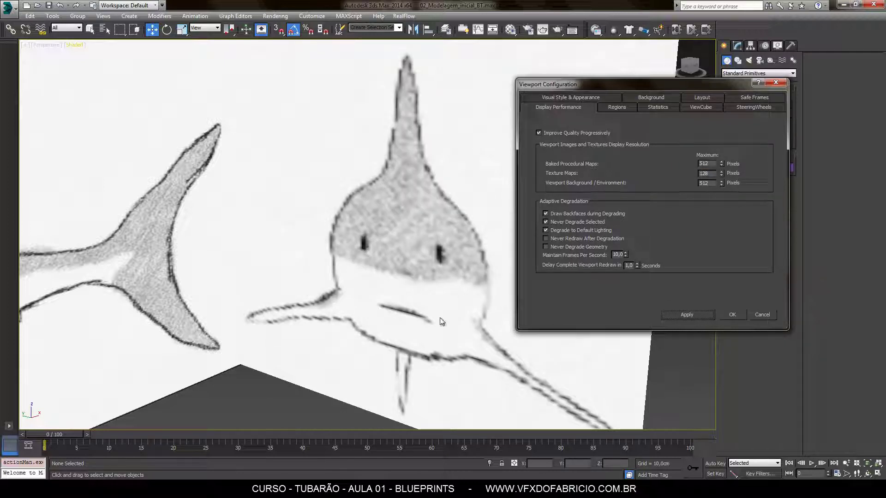
Set the Texture Maps display resolution to 1024, apply it and confirm the settings.
{"action": "left_click_drag", "start_coordinate": [712, 174], "coordinate": [677, 178]}
{"action": "type", "text": "10004"}
{"action": "key", "text": "BackSpace"}
{"action": "type", "text": "24"}
{"action": "left_click", "coordinate": [699, 311]}
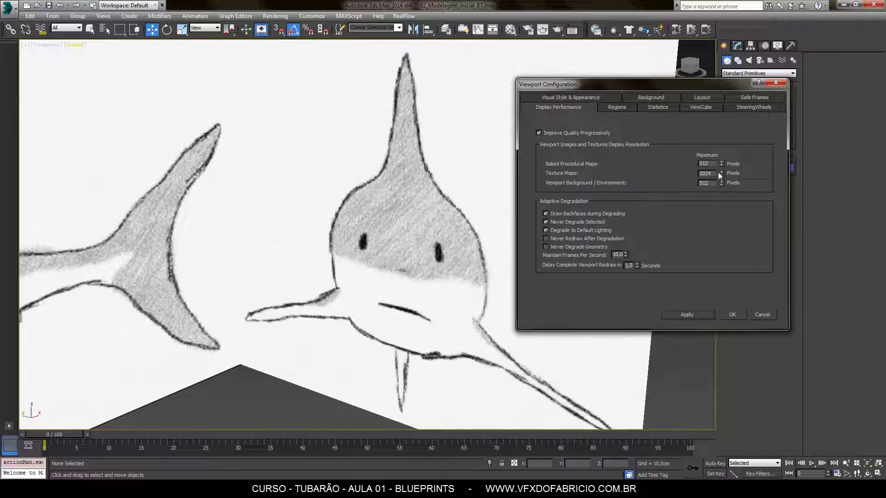
{"action": "left_click_drag", "start_coordinate": [714, 174], "coordinate": [687, 173]}
{"action": "left_click", "coordinate": [732, 314]}
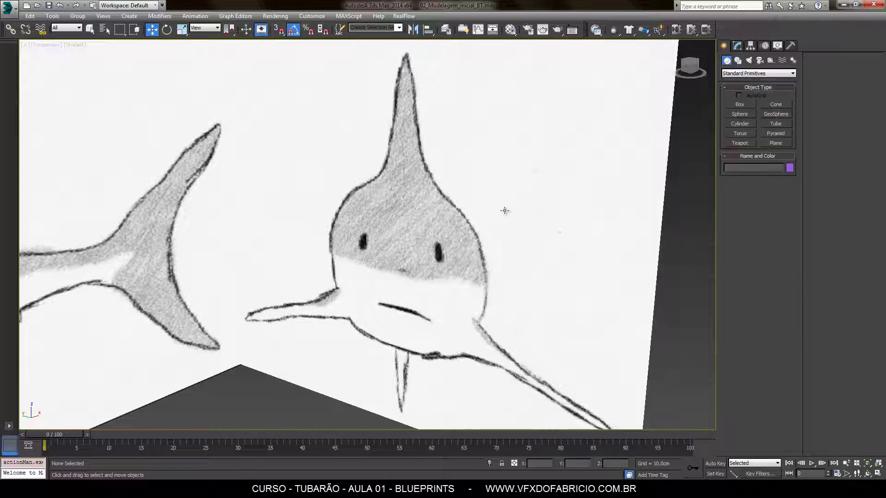
Zoom out and pan so both shark blueprint planes fill the Perspective viewport.
{"action": "scroll", "coordinate": [436, 259], "scroll_direction": "down", "scroll_amount": 10}
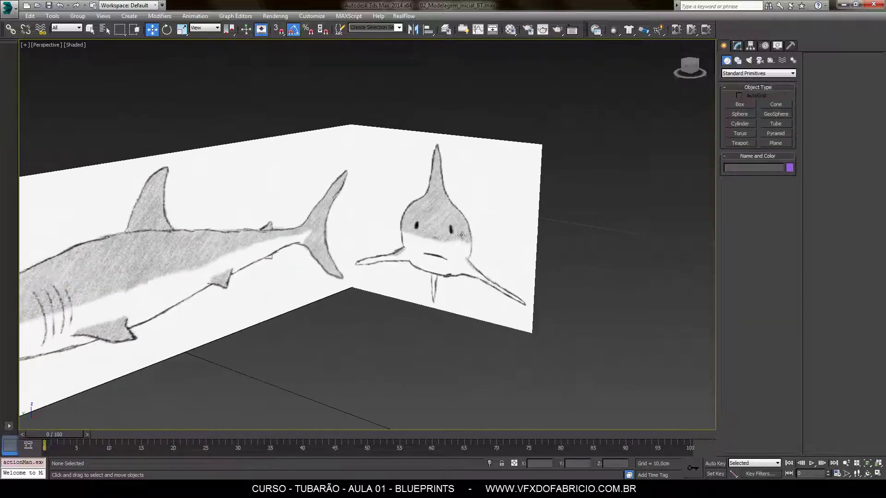
{"action": "mouse_move", "coordinate": [394, 271]}
{"action": "middle_mouse_down"}
{"action": "mouse_move", "coordinate": [420, 264]}
{"action": "mouse_move", "coordinate": [420, 253]}
{"action": "mouse_move", "coordinate": [412, 259]}
{"action": "middle_mouse_up"}
{"action": "scroll", "coordinate": [468, 261], "scroll_direction": "down", "scroll_amount": 3}
{"action": "scroll", "coordinate": [326, 247], "scroll_direction": "up", "scroll_amount": 4}
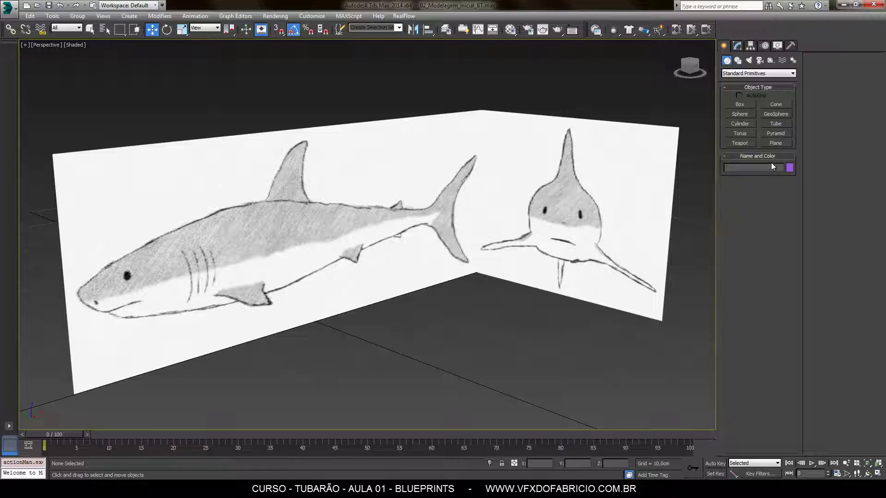
{"action": "left_click", "coordinate": [776, 142]}
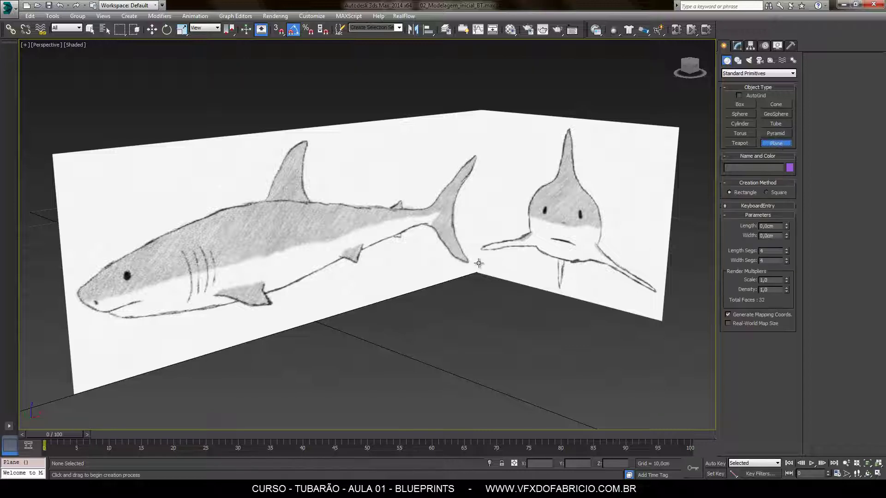
{"action": "mouse_move", "coordinate": [476, 264]}
{"action": "left_mouse_down"}
{"action": "mouse_move", "coordinate": [411, 450]}
{"action": "mouse_move", "coordinate": [262, 462]}
{"action": "left_mouse_up"}
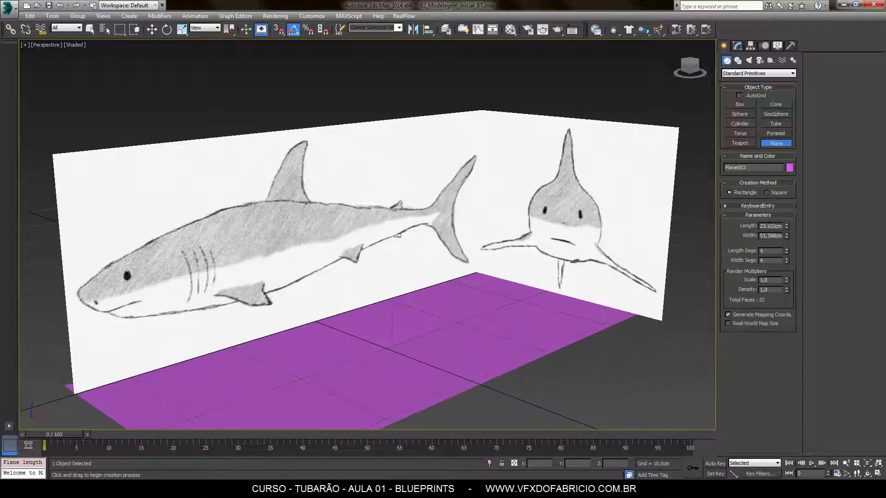
{"action": "left_click", "coordinate": [151, 30]}
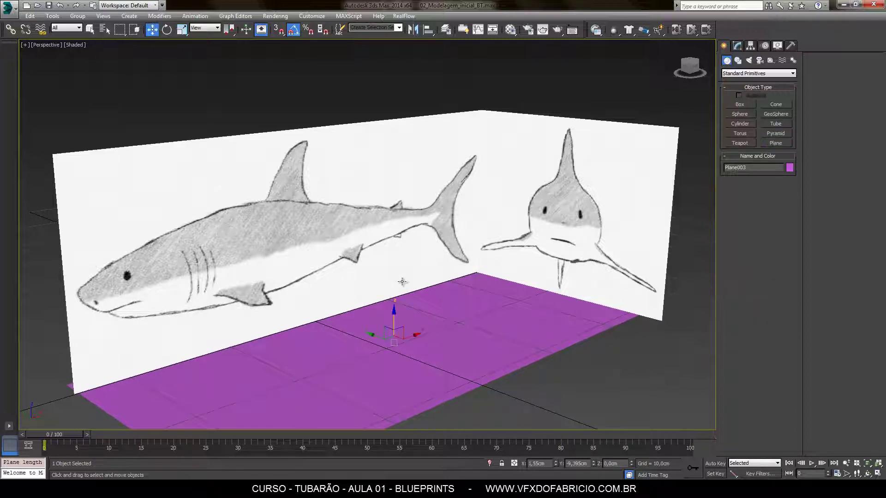
{"action": "mouse_move", "coordinate": [395, 315]}
{"action": "left_mouse_down"}
{"action": "mouse_move", "coordinate": [401, 275]}
{"action": "mouse_move", "coordinate": [403, 289]}
{"action": "left_mouse_up"}
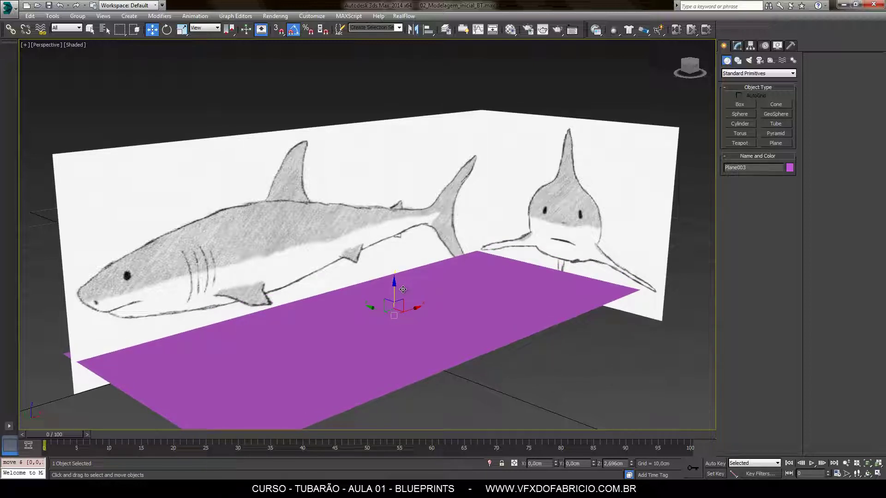
{"action": "left_click_drag", "start_coordinate": [403, 289], "coordinate": [400, 270]}
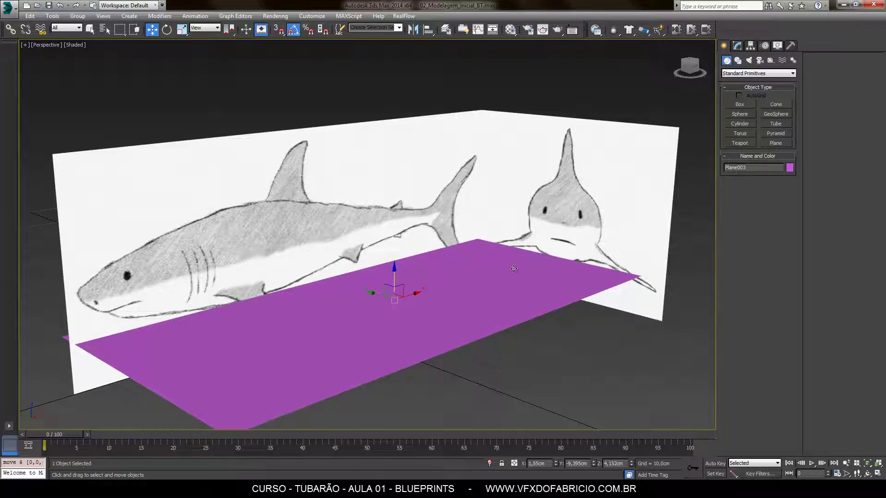
{"action": "left_click_drag", "start_coordinate": [394, 277], "coordinate": [391, 259]}
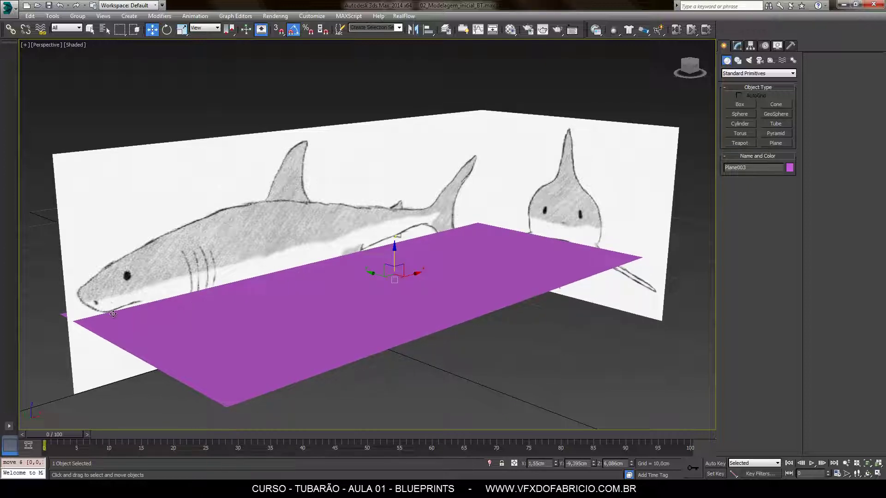
{"action": "left_click_drag", "start_coordinate": [395, 253], "coordinate": [393, 233]}
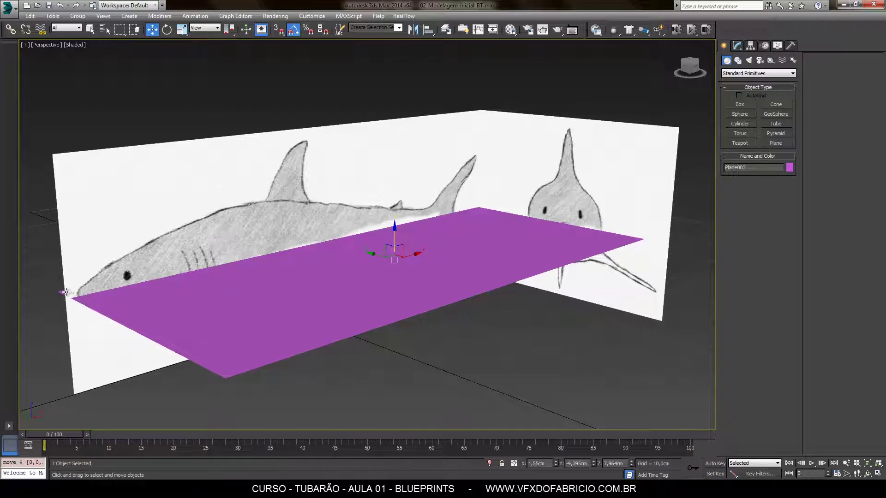
{"action": "mouse_move", "coordinate": [393, 234]}
{"action": "left_mouse_down"}
{"action": "mouse_move", "coordinate": [400, 131]}
{"action": "mouse_move", "coordinate": [404, 301]}
{"action": "left_mouse_up"}
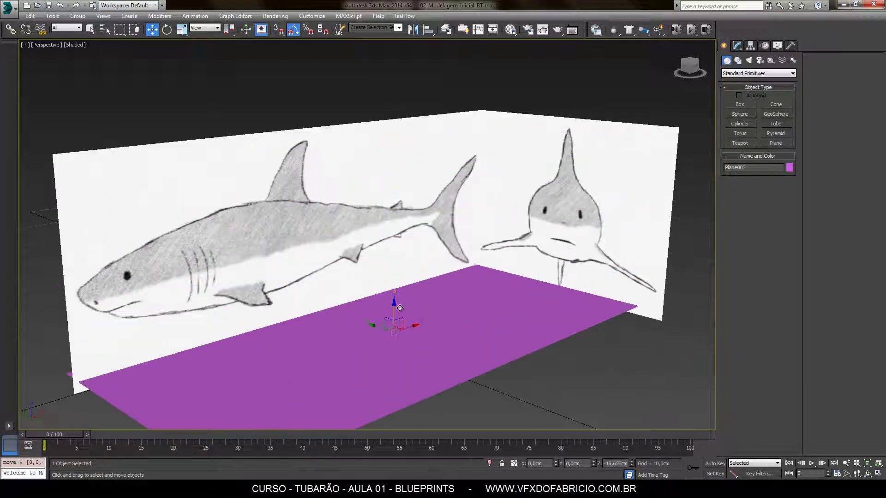
{"action": "key", "text": "Delete"}
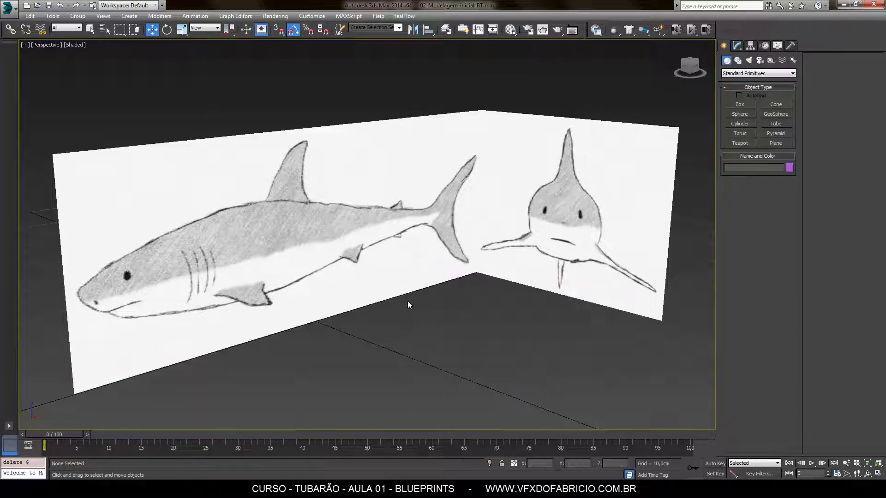
{"action": "left_click", "coordinate": [571, 172]}
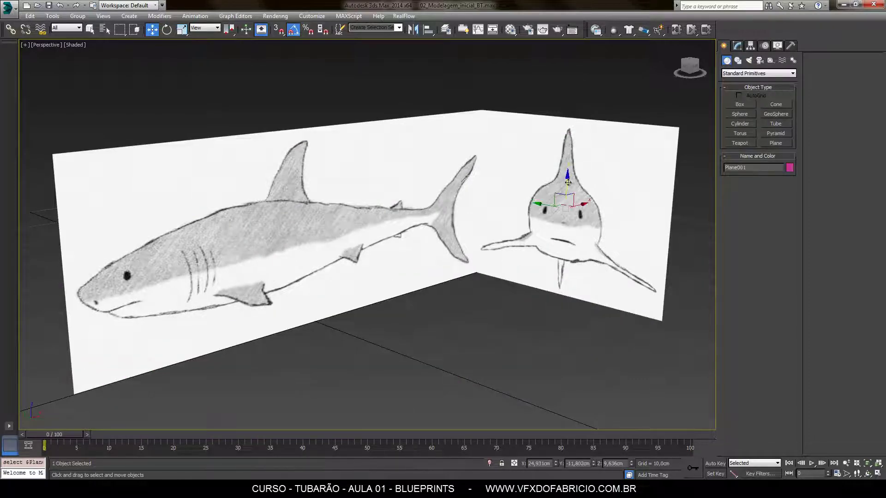
{"action": "left_click_drag", "start_coordinate": [568, 183], "coordinate": [569, 169]}
{"action": "key", "text": "ctrl+z"}
{"action": "key", "text": "r"}
{"action": "left_click_drag", "start_coordinate": [567, 202], "coordinate": [578, 252]}
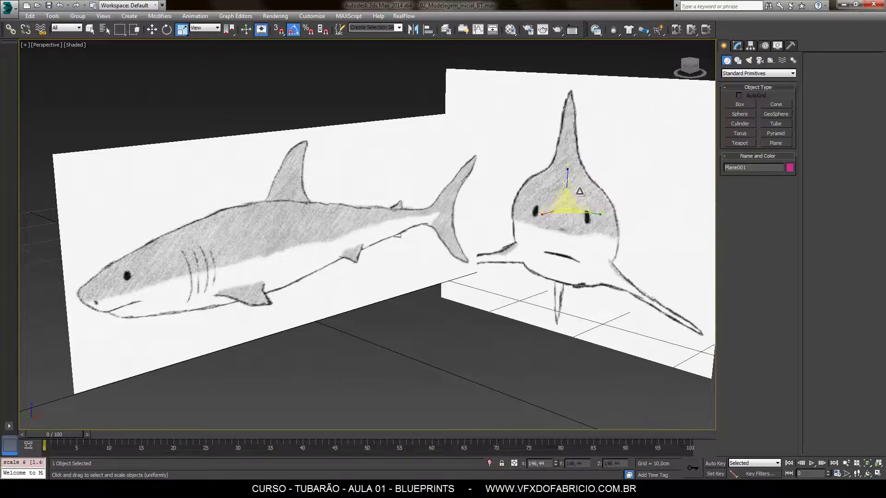
{"action": "key", "text": "ctrl+z"}
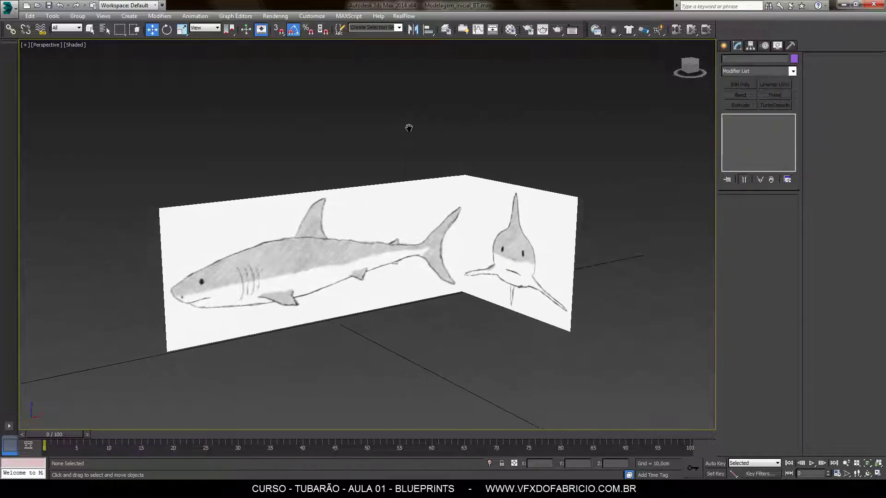
{"action": "key", "text": "ctrl+a"}
{"action": "mouse_move", "coordinate": [456, 241]}
{"action": "middle_mouse_down", "text": "alt"}
{"action": "mouse_move", "coordinate": [462, 250]}
{"action": "mouse_move", "coordinate": [443, 277]}
{"action": "middle_mouse_up", "text": "alt"}
{"action": "left_click", "coordinate": [415, 325]}
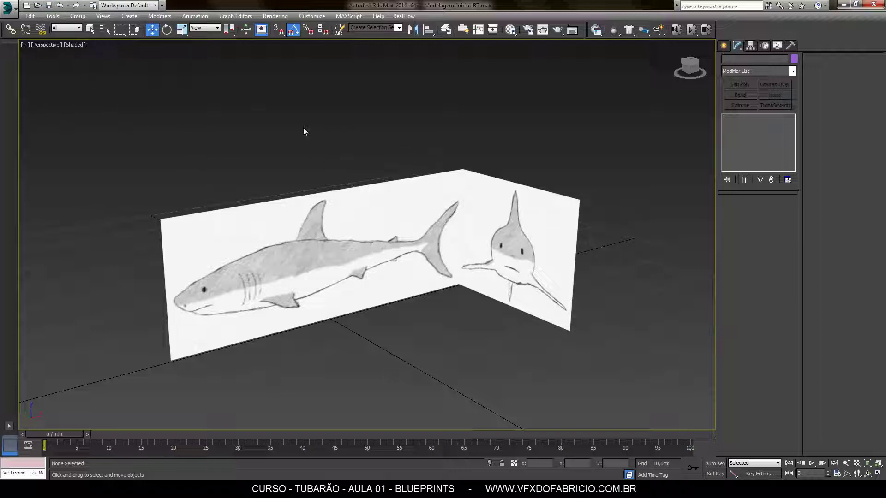
Save the scene as Modelagem_inicial_BT.max, confirming replacement of the existing file.
{"action": "left_click", "coordinate": [7, 7]}
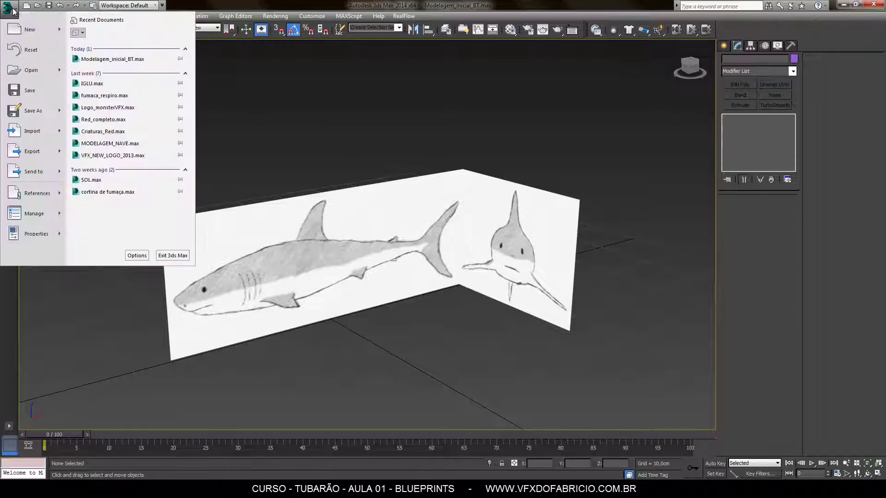
{"action": "left_click", "coordinate": [32, 111]}
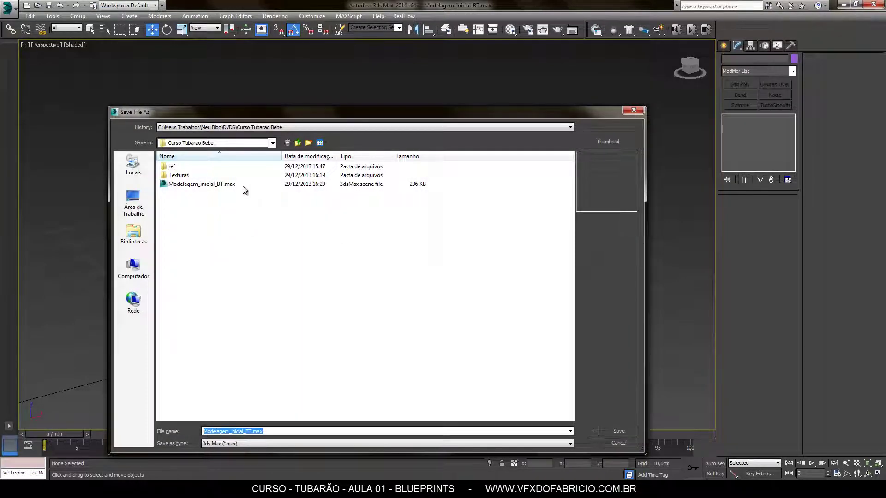
{"action": "left_click", "coordinate": [193, 184]}
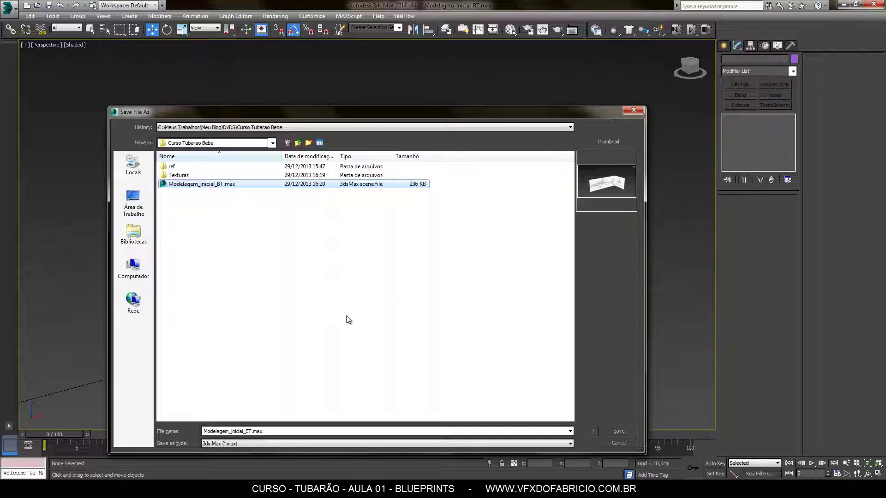
{"action": "left_click", "coordinate": [616, 432]}
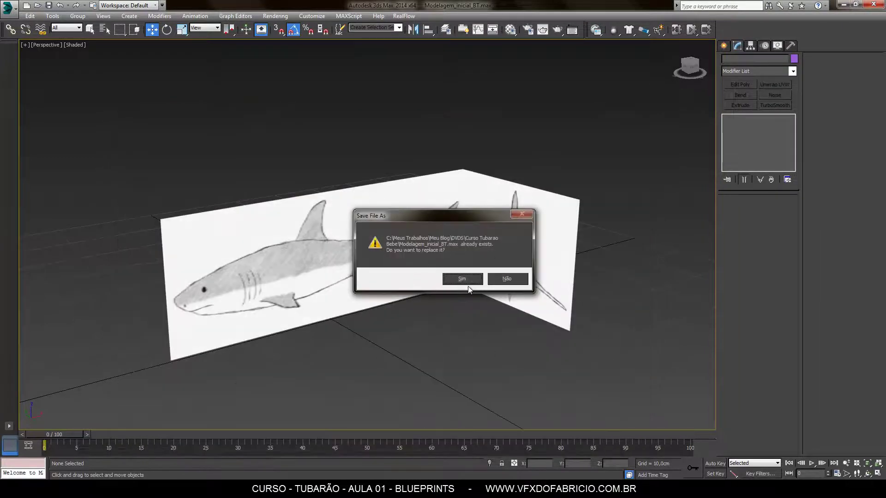
{"action": "left_click", "coordinate": [462, 279]}
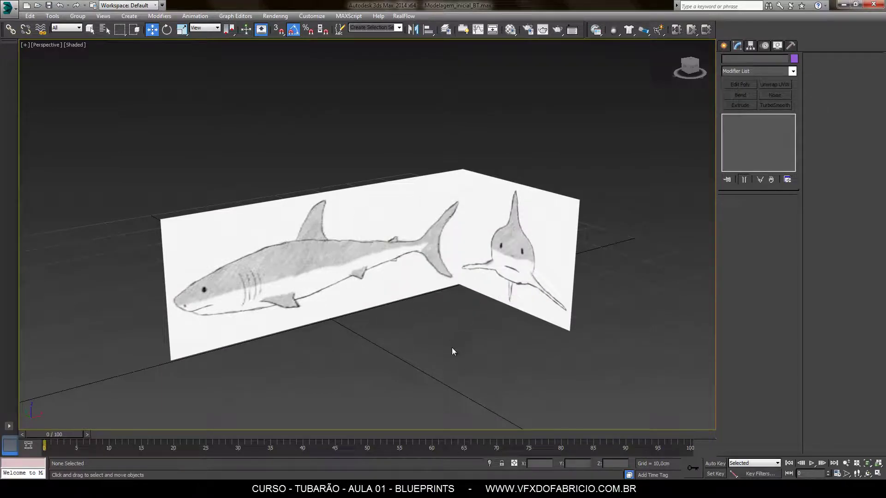